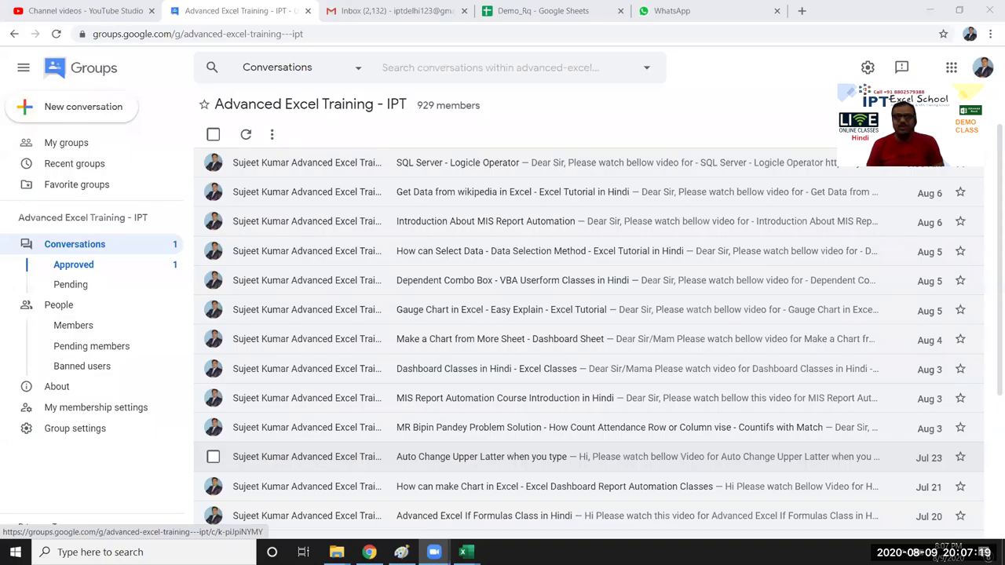
# Step: Show the desktop, refresh it, and switch back to the Book1 workbook
pyautogui.press('super+d')
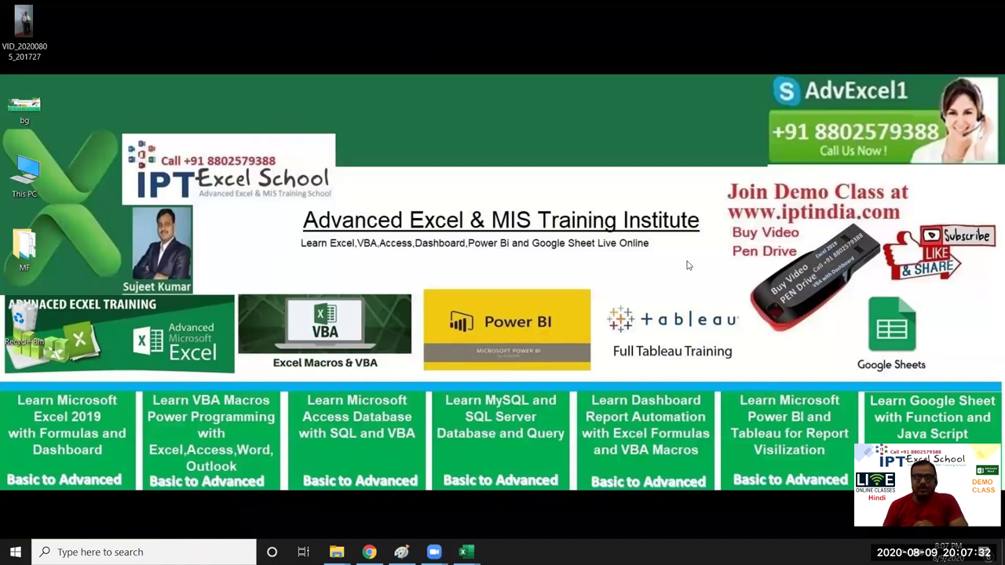
pyautogui.rightClick(538, 173)
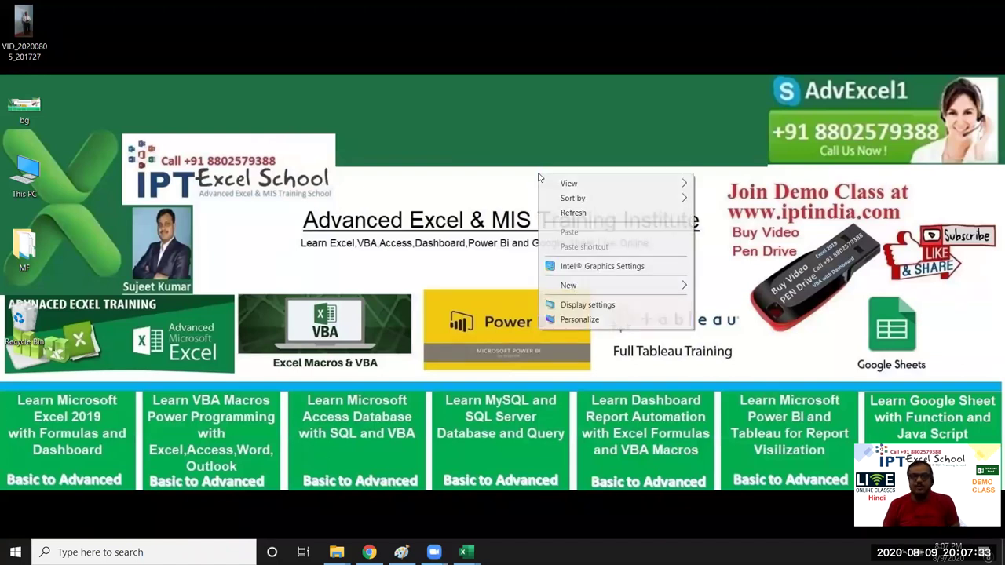
pyautogui.click(559, 214)
pyautogui.moveTo(463, 552)
pyautogui.click(418, 514)
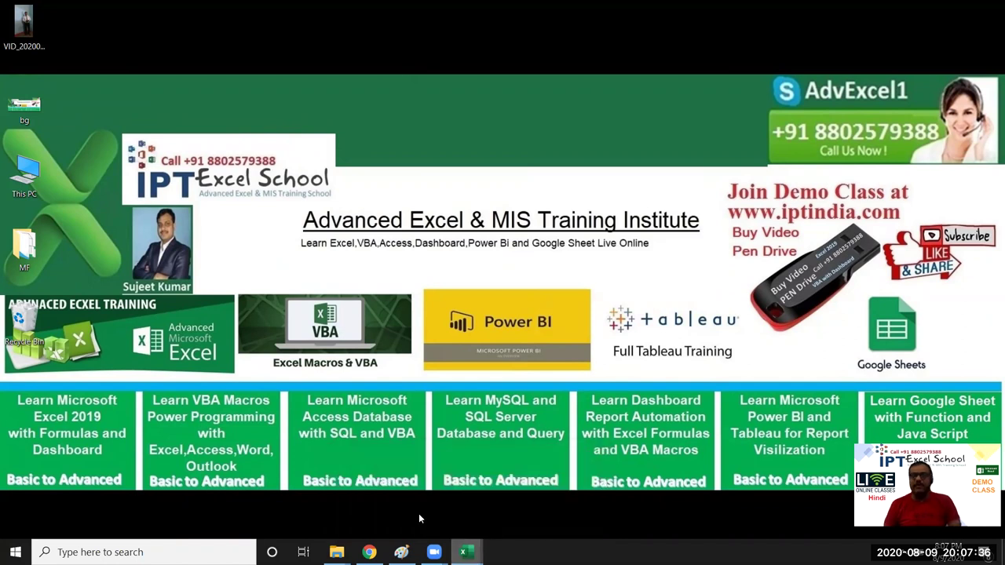
# Step: Select G2 on the blank Sheet3, toggle annotation mode, then switch to Chrome
pyautogui.click(317, 161)
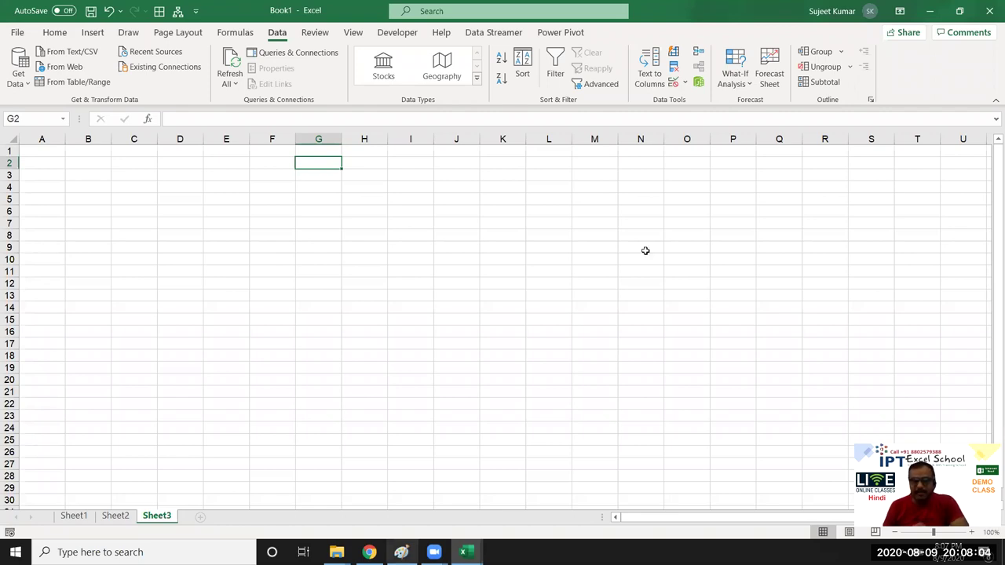
pyautogui.hotkey('ctrl', 'shift', 'd')
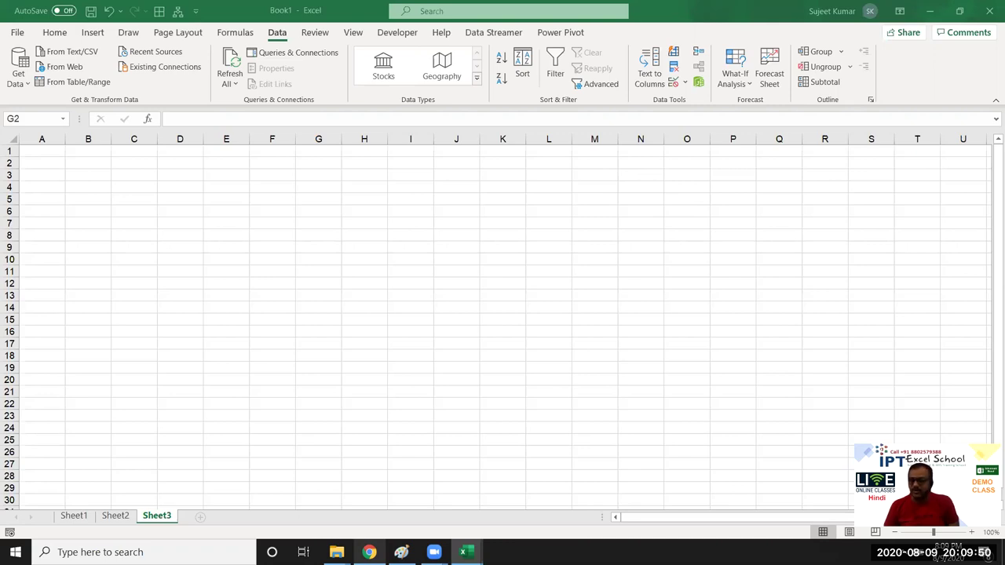
pyautogui.click(369, 552)
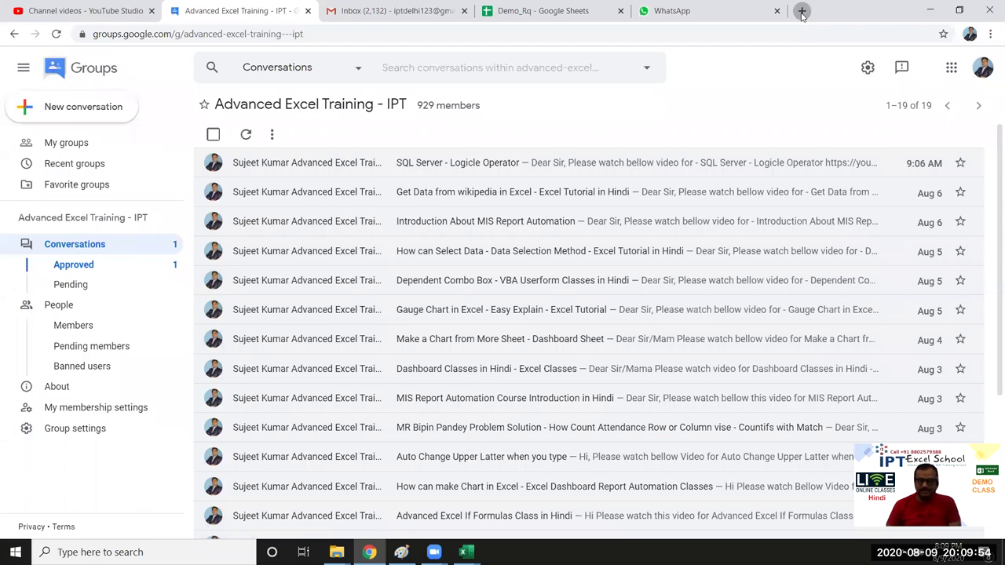
# Step: Load iptindia.com in a new browser tab
pyautogui.hotkey('ctrl', 't')
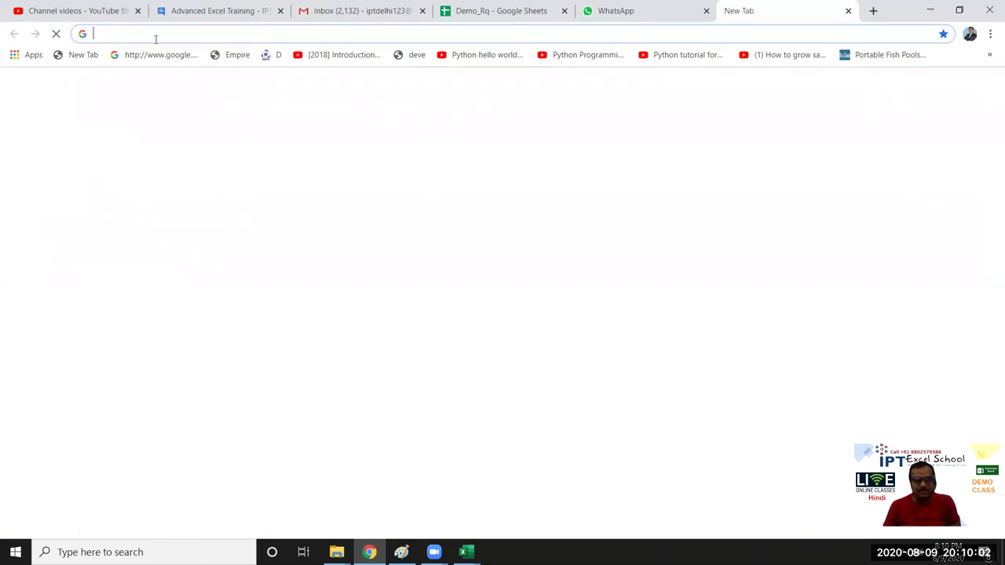
pyautogui.write('iptindia.com')
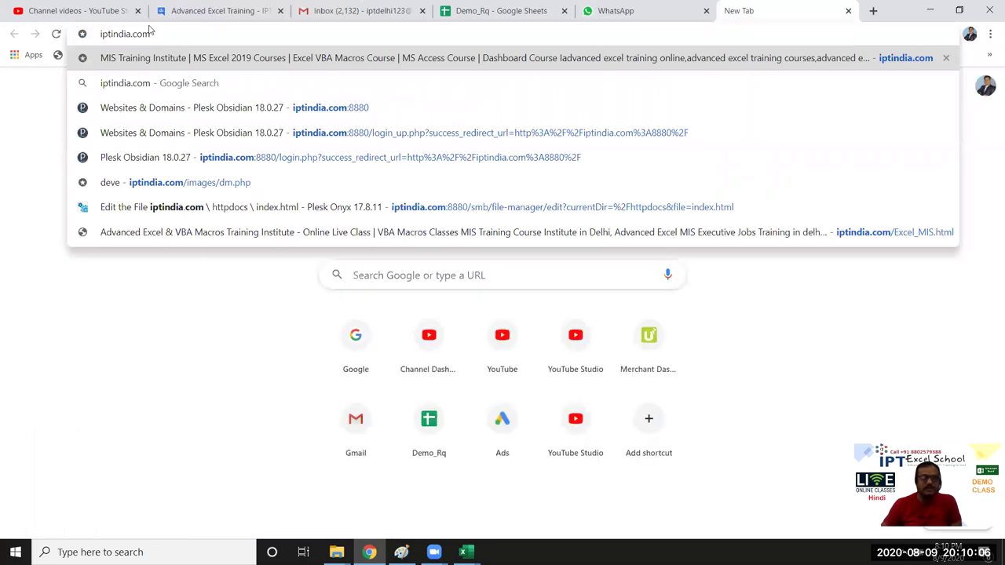
pyautogui.press('Return')
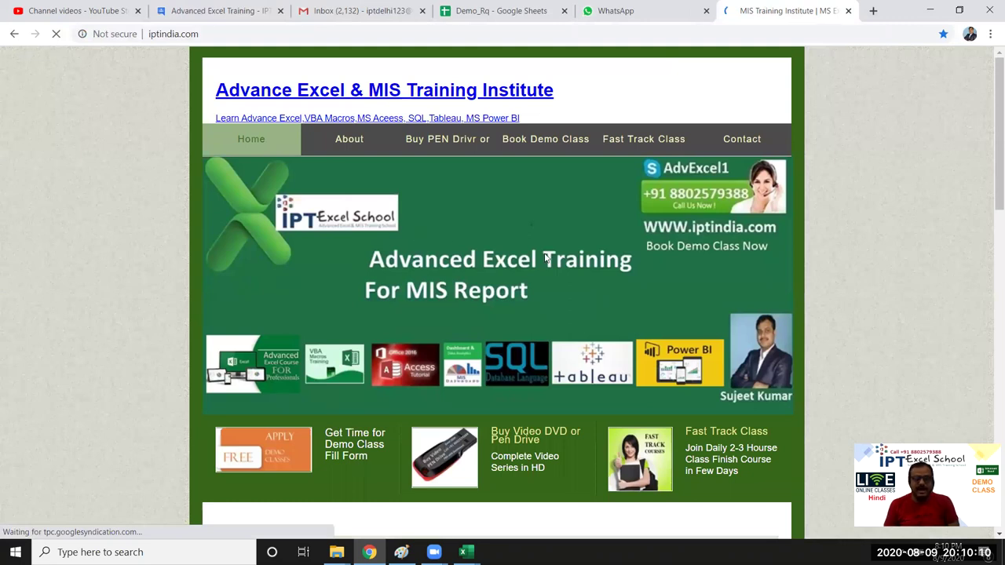
# Step: Dismiss the demo popup and highlight the ADVANCE EXCEL 2019 heading under Courses Offered
pyautogui.scroll(-5, 534, 227)
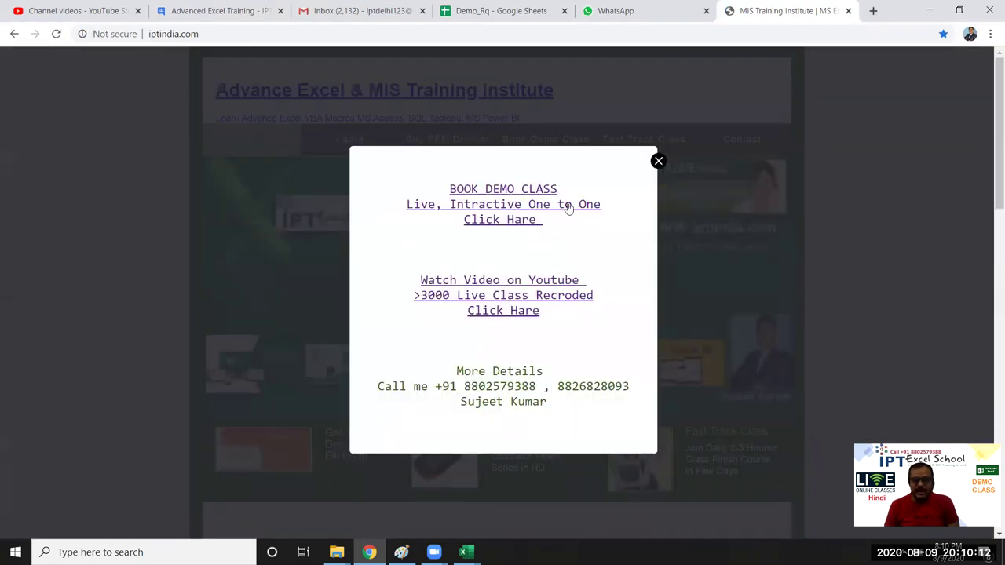
pyautogui.click(658, 161)
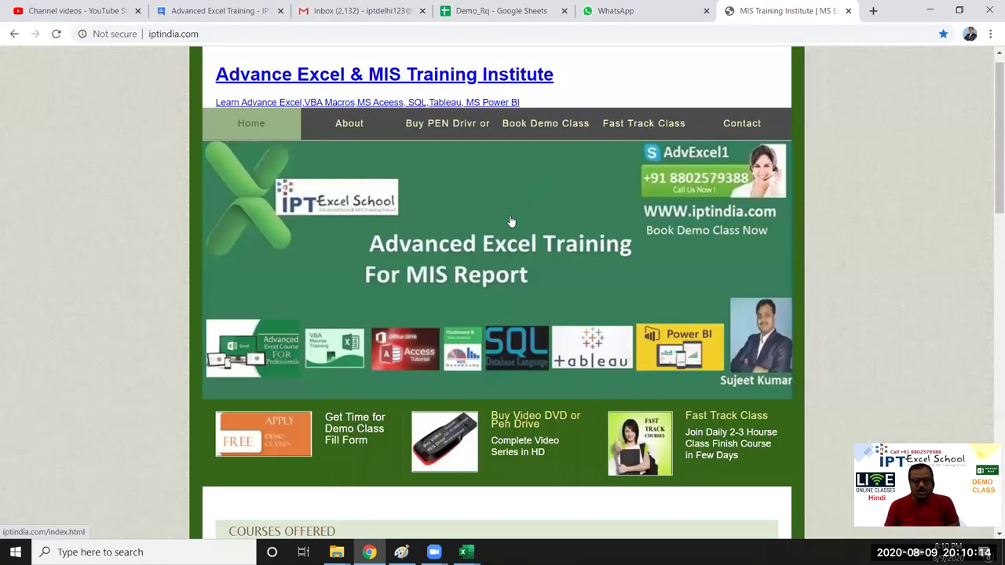
pyautogui.scroll(-6, 517, 206)
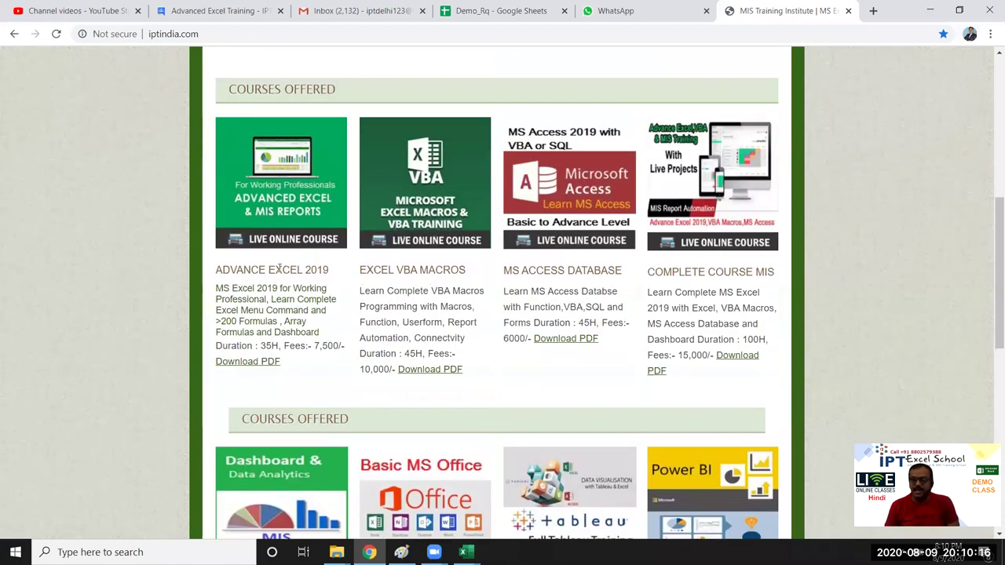
pyautogui.moveTo(216, 270); pyautogui.dragTo(332, 268)
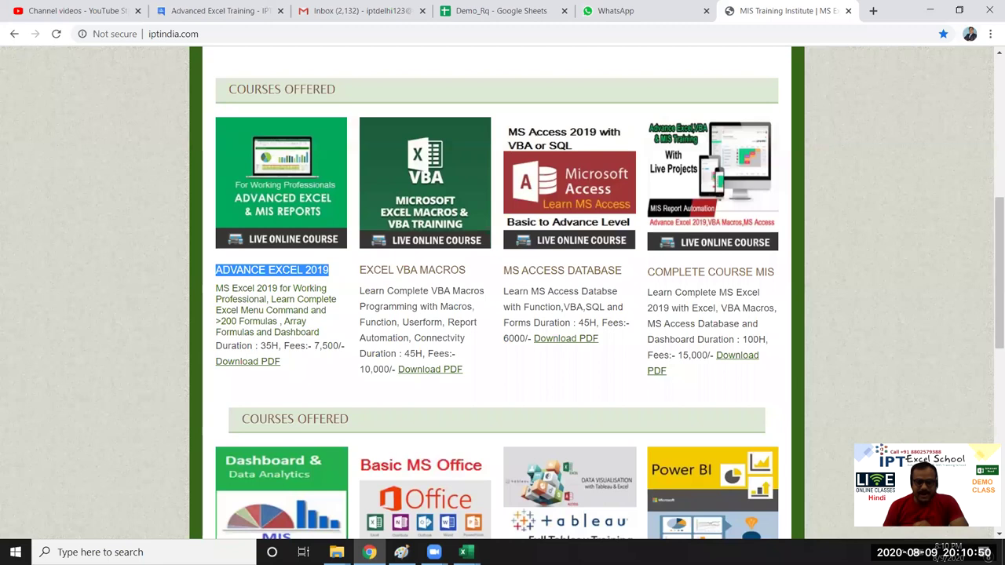
pyautogui.click(463, 552)
pyautogui.click(429, 522)
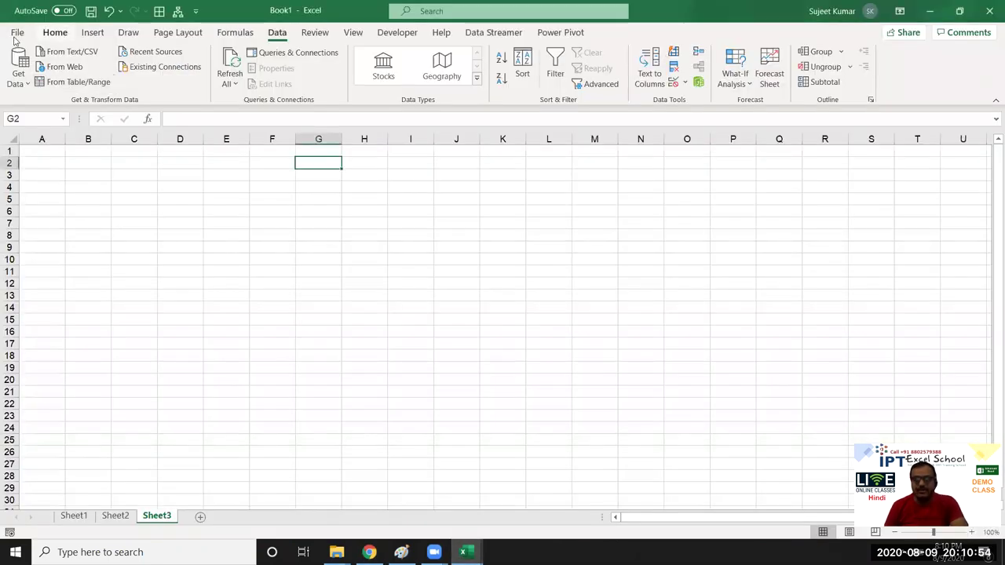
pyautogui.click(55, 32)
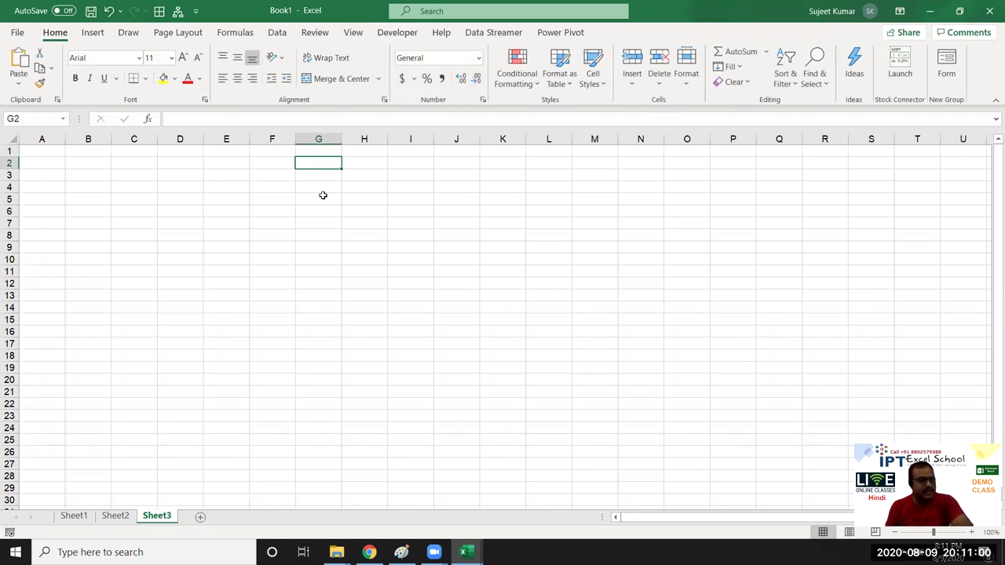
pyautogui.click(134, 172)
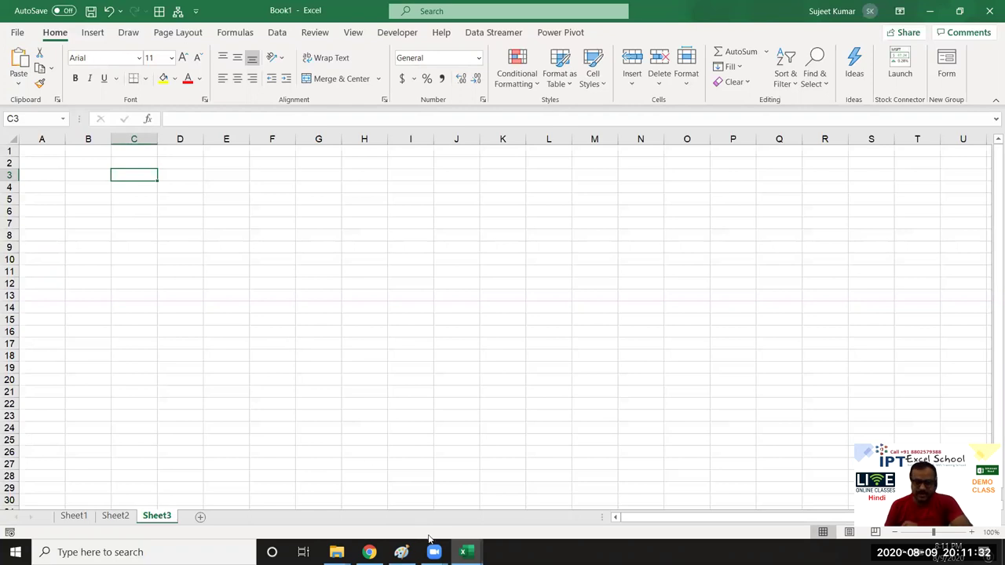
pyautogui.click(367, 550)
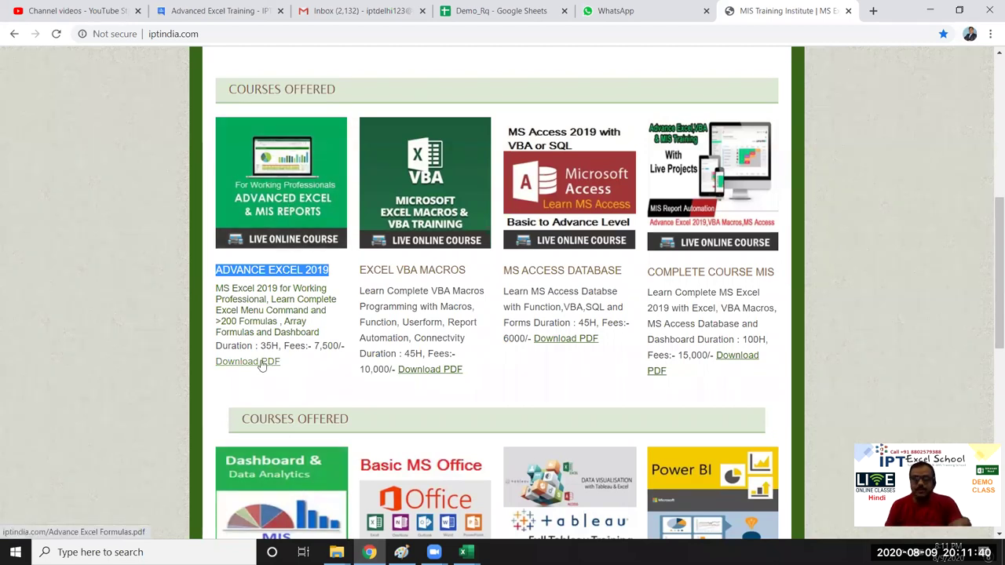
# Step: Open the Advanced Excel Formulas course page and scroll to its Course Duration & Fees section
pyautogui.click(267, 194)
pyautogui.scroll(-1, 311, 363)
pyautogui.scroll(-5, 312, 363)
pyautogui.scroll(-3, 311, 364)
pyautogui.scroll(-3, 312, 364)
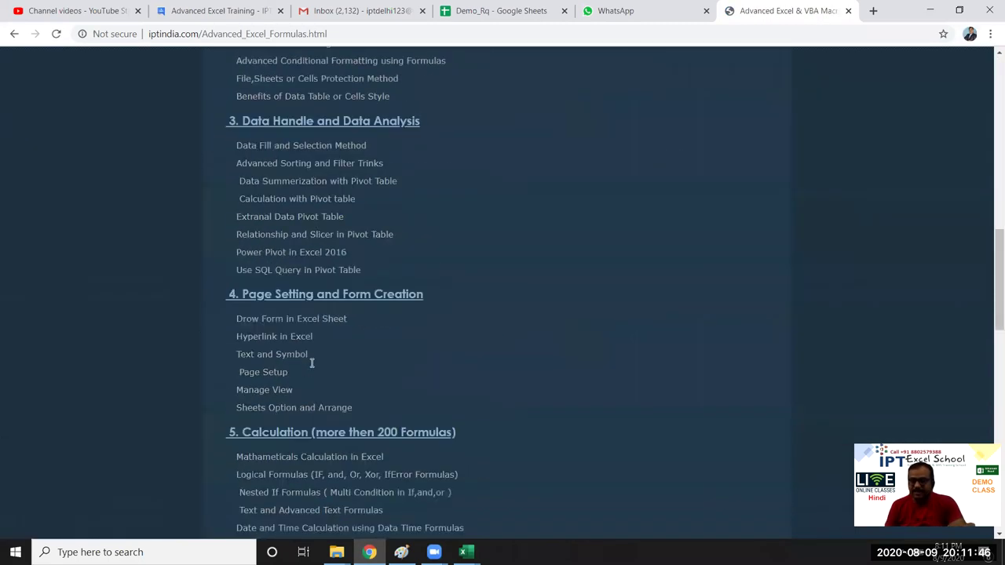
pyautogui.scroll(-4, 312, 364)
pyautogui.scroll(-3, 312, 363)
pyautogui.scroll(-1, 312, 364)
pyautogui.scroll(-2, 312, 361)
pyautogui.scroll(3, 312, 356)
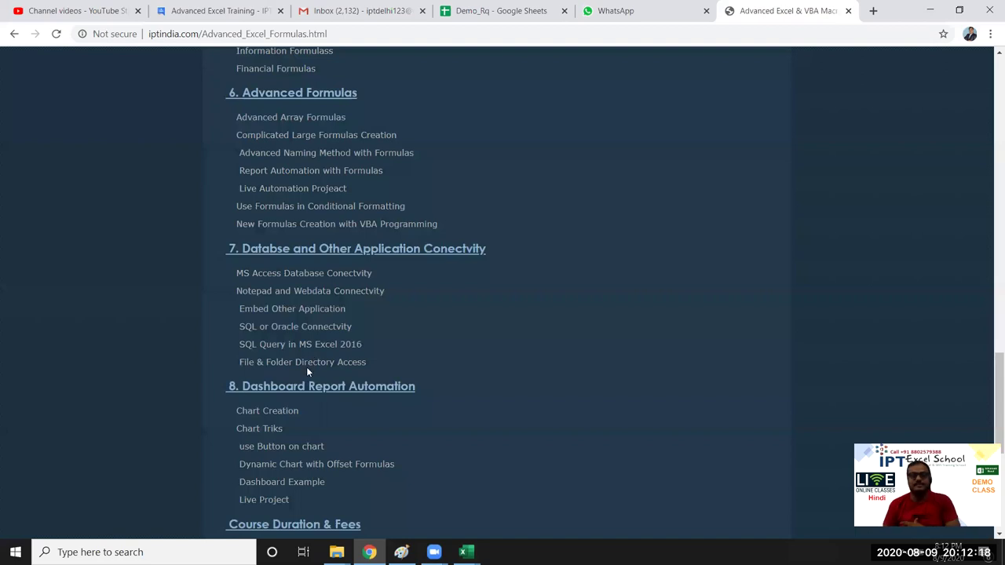
pyautogui.scroll(-2, 306, 366)
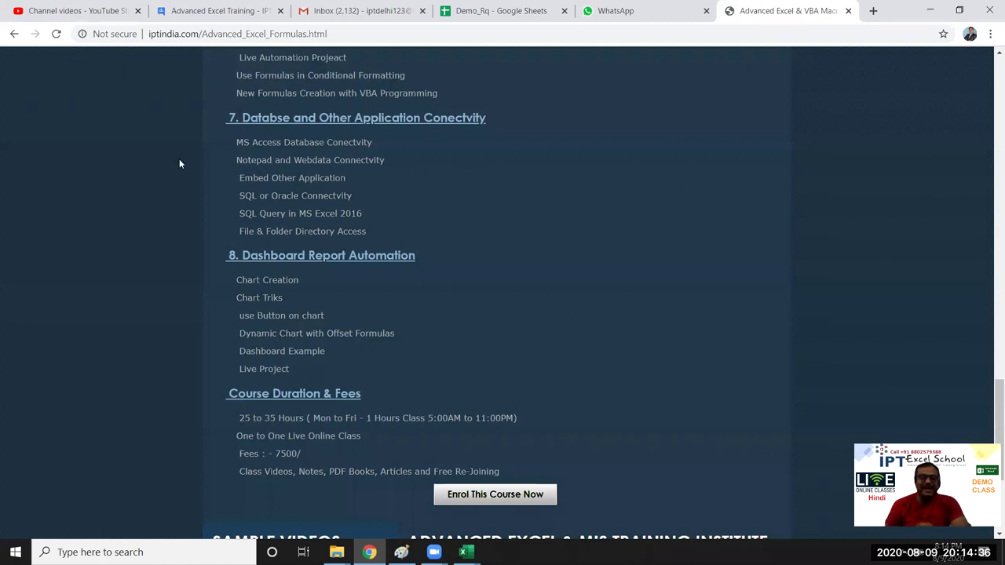
pyautogui.scroll(4, 175, 164)
pyautogui.scroll(5, 53, 64)
# Step: Return to the iptindia.com home page, close the popup, and open the Excel VBA Macros course
pyautogui.click(15, 34)
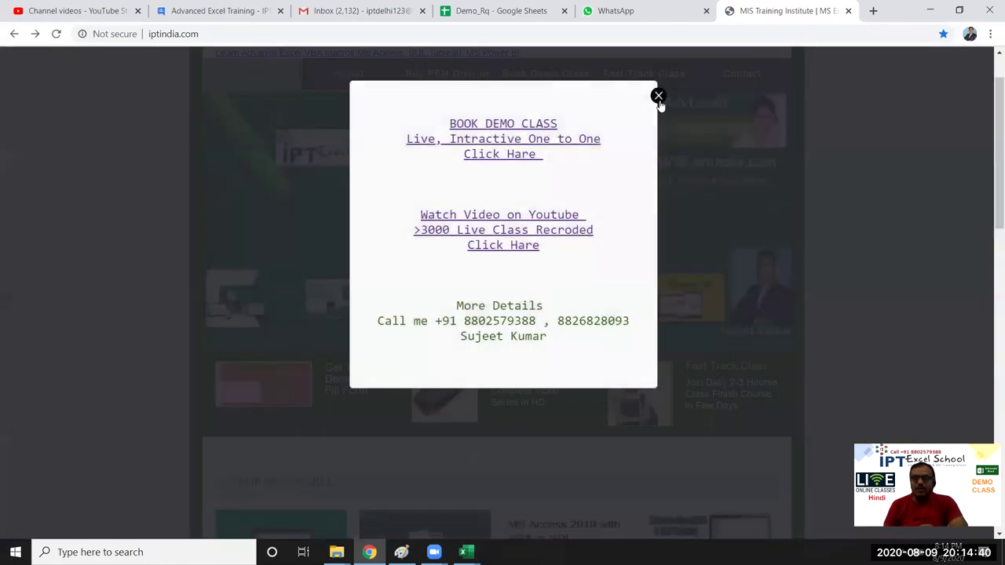
pyautogui.click(658, 95)
pyautogui.scroll(-3, 574, 333)
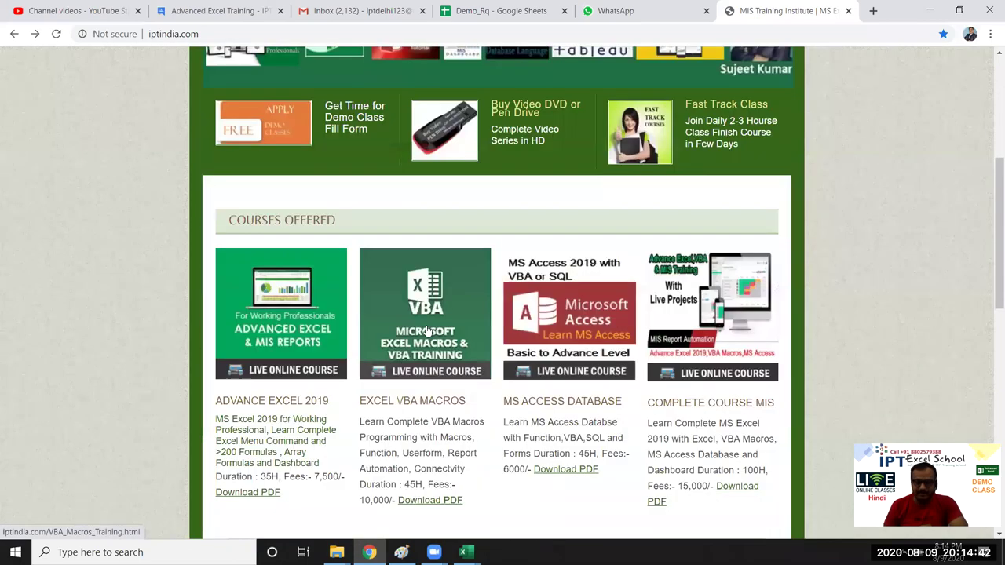
pyautogui.click(427, 332)
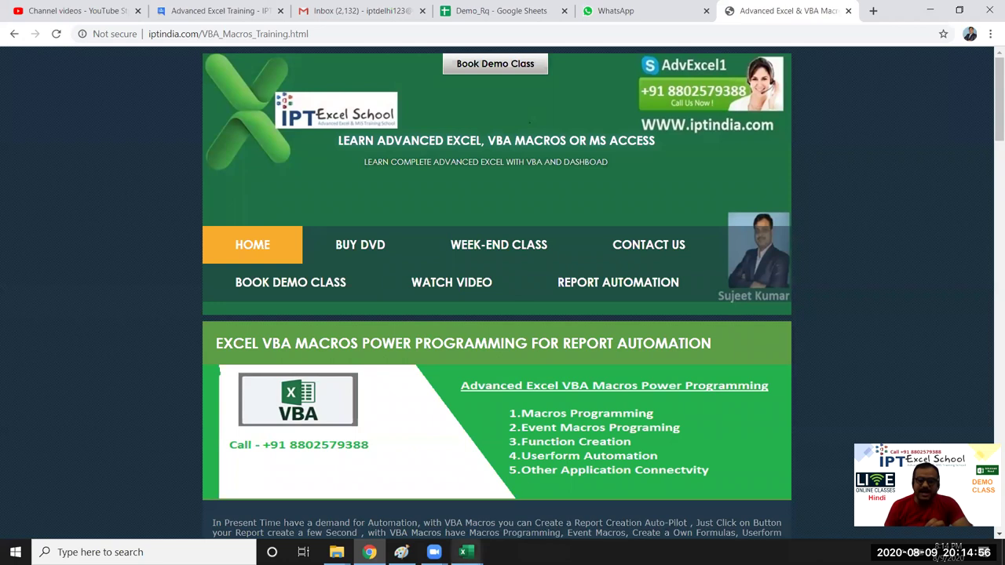
# Step: Switch to Book1, browse the ribbon tabs, return to Home and select cell G8 on Sheet3
pyautogui.moveTo(463, 552)
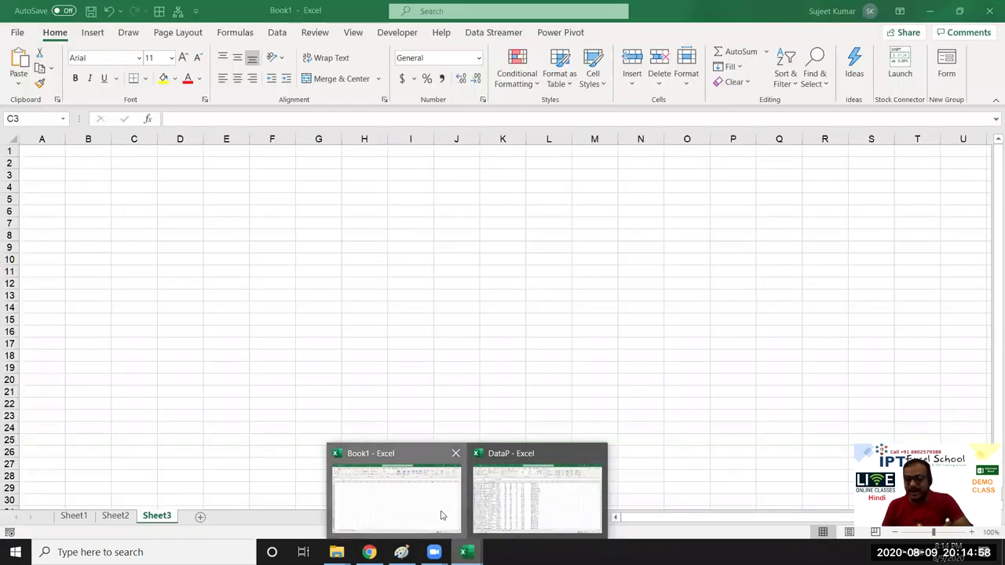
pyautogui.click(441, 515)
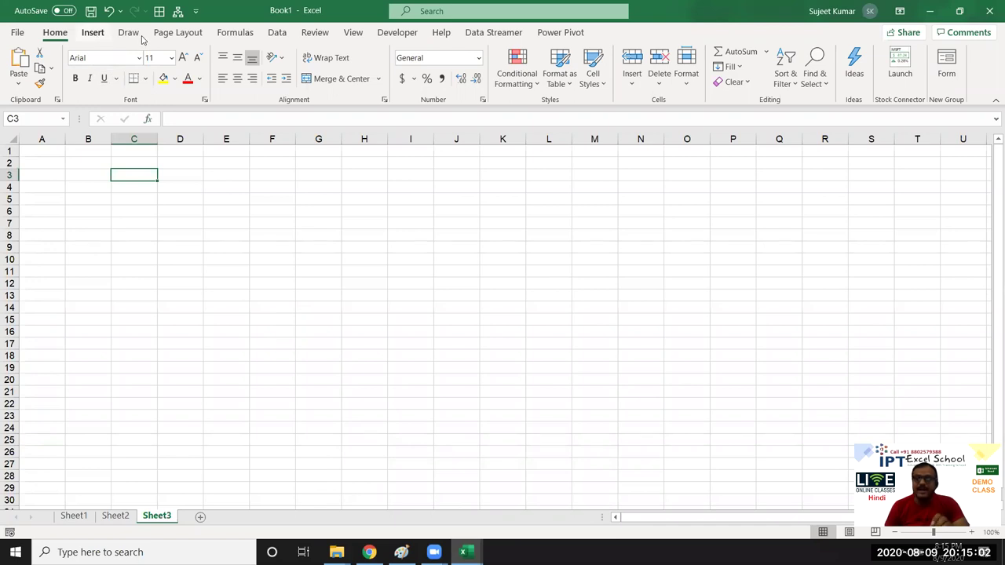
pyautogui.scroll(-1, 157, 40)
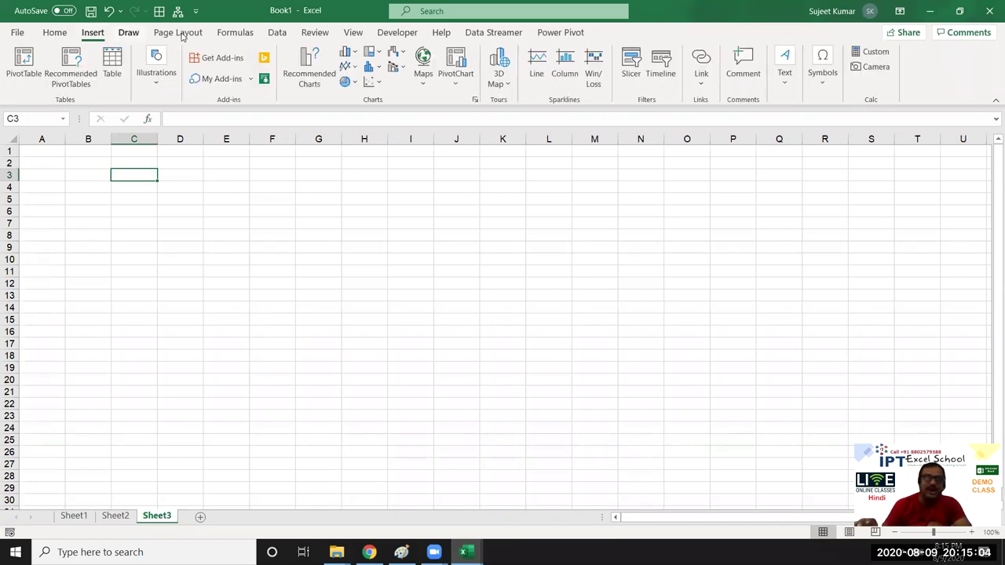
pyautogui.scroll(-1, 181, 37)
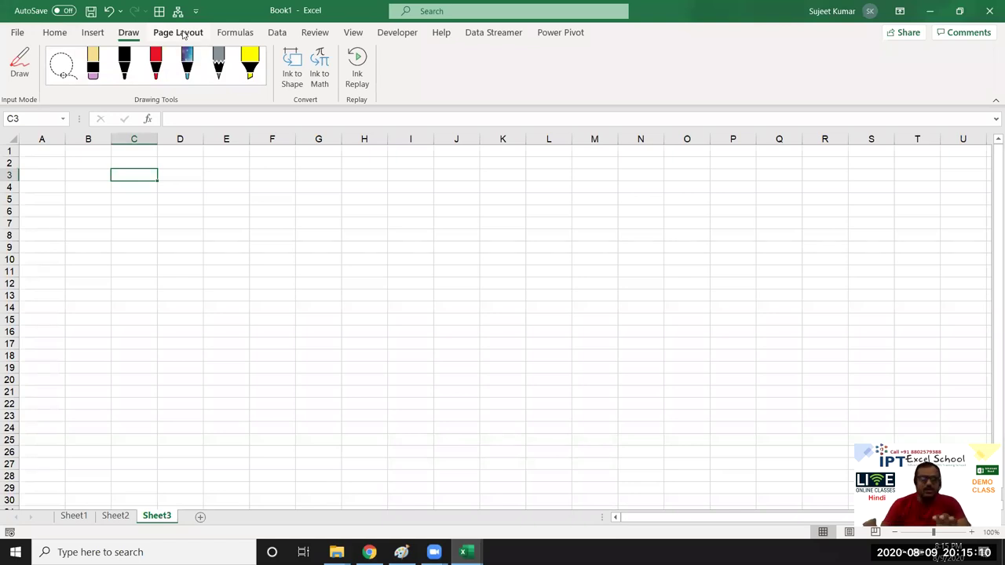
pyautogui.click(56, 37)
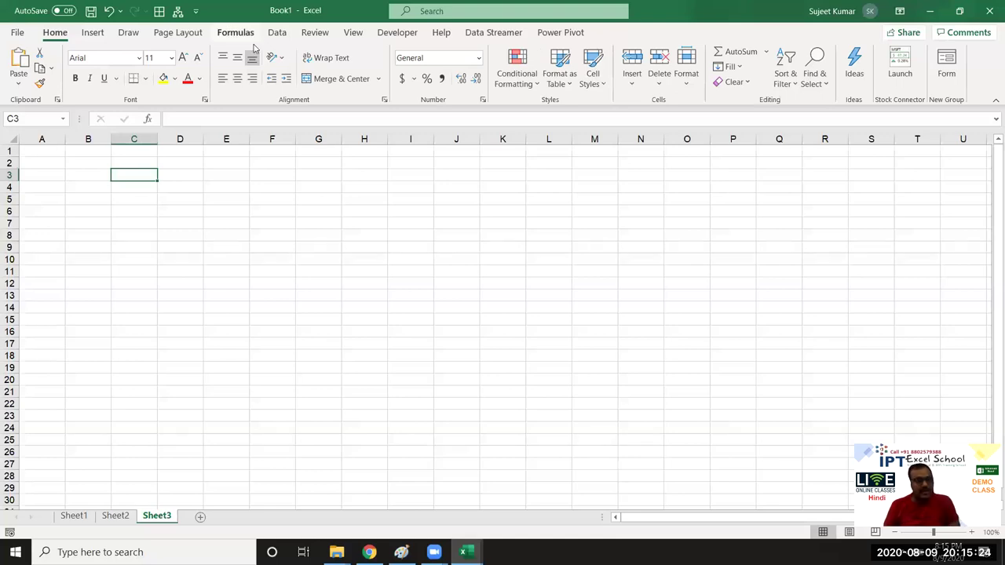
pyautogui.click(305, 233)
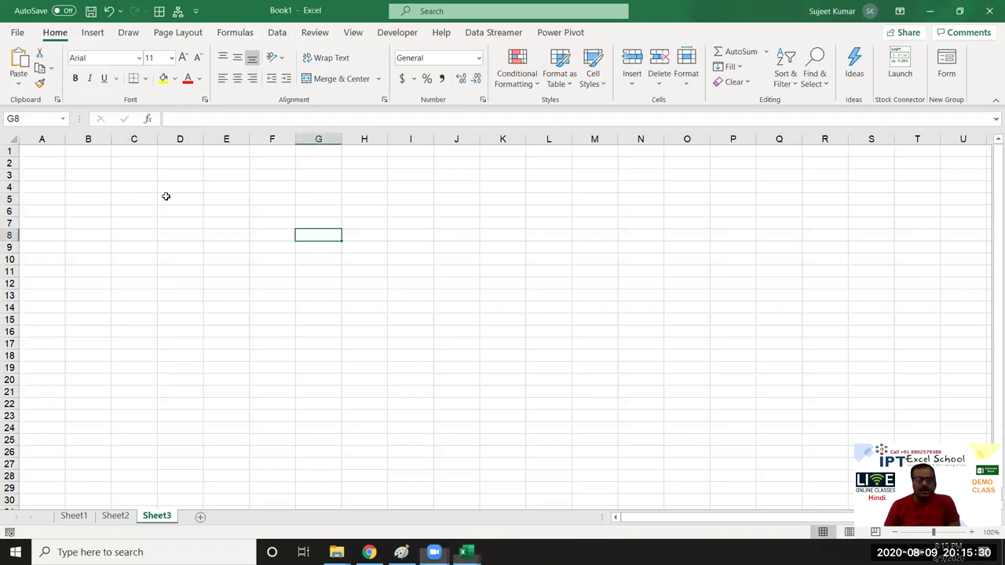
# Step: Open the IPTm workbook from the Recent files list
pyautogui.click(19, 33)
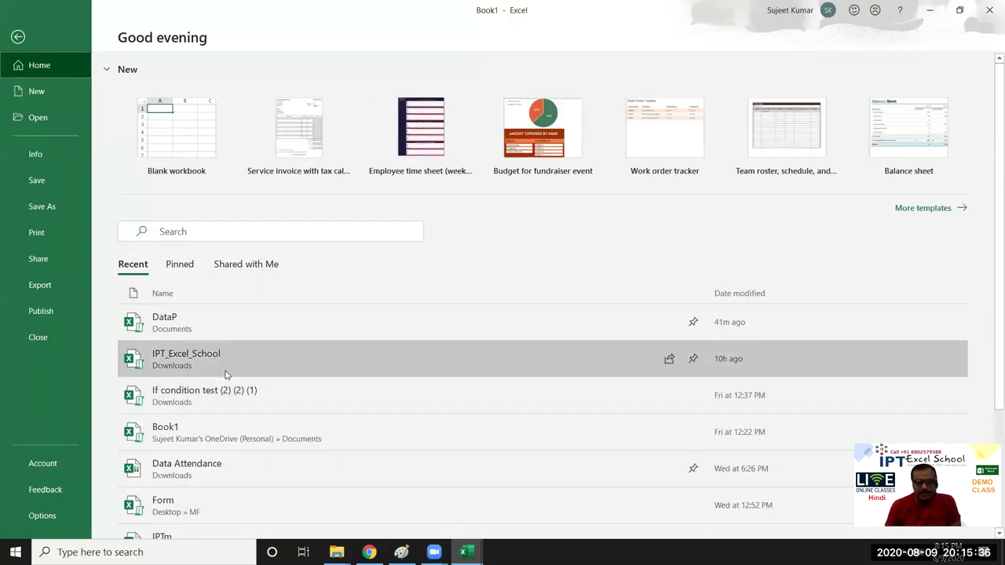
pyautogui.scroll(-3, 225, 374)
pyautogui.click(339, 421)
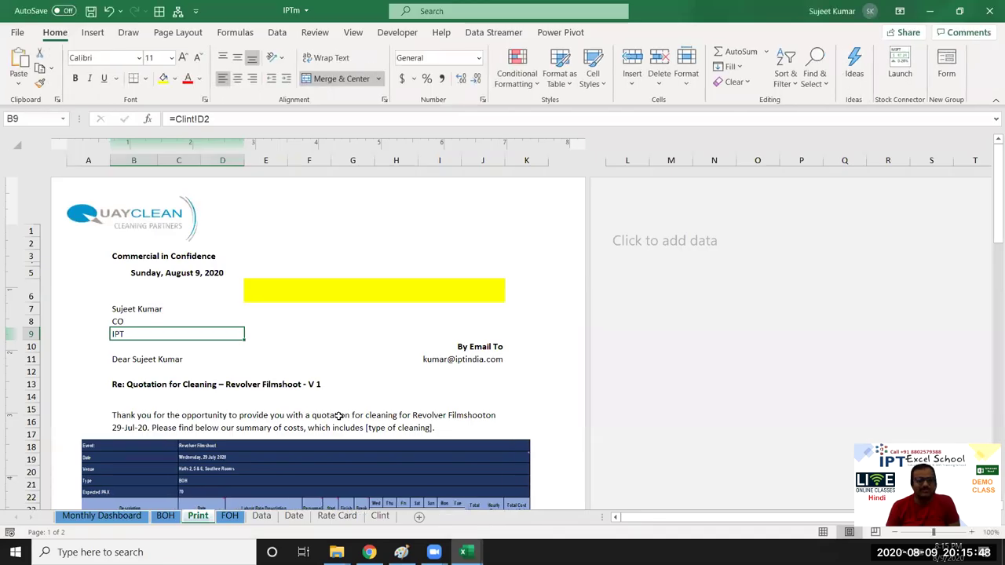
# Step: Show the FOH sheet and scroll through its Revolver Filmshoot cleaning cost table
pyautogui.click(229, 516)
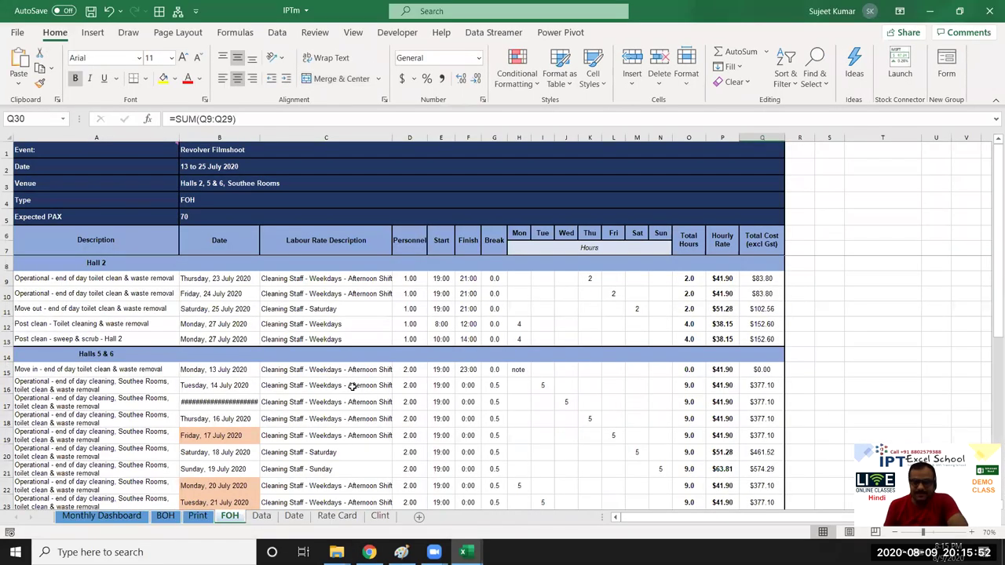
pyautogui.scroll(-4, 353, 386)
pyautogui.scroll(-2, 358, 383)
pyautogui.scroll(3, 367, 375)
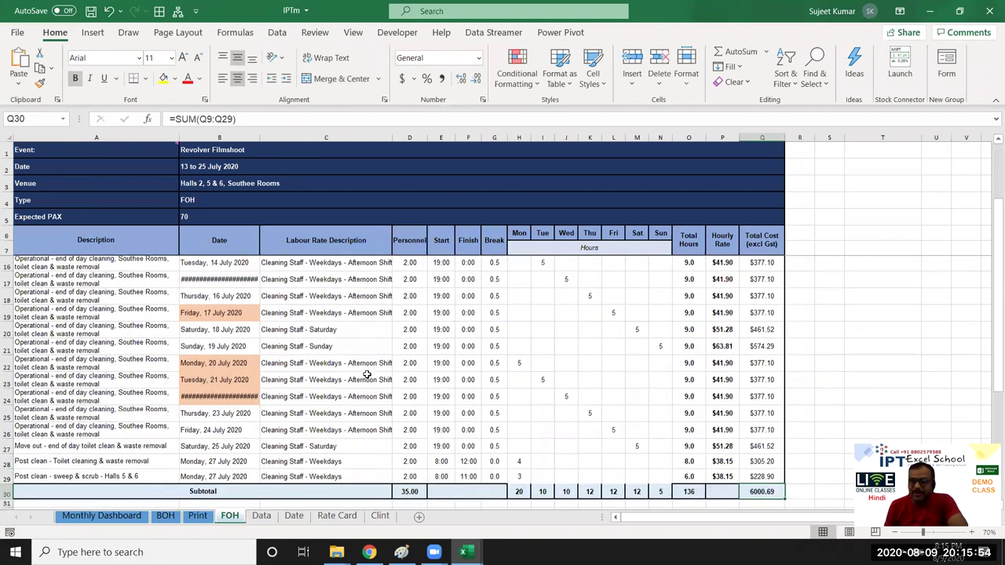
pyautogui.scroll(3, 366, 376)
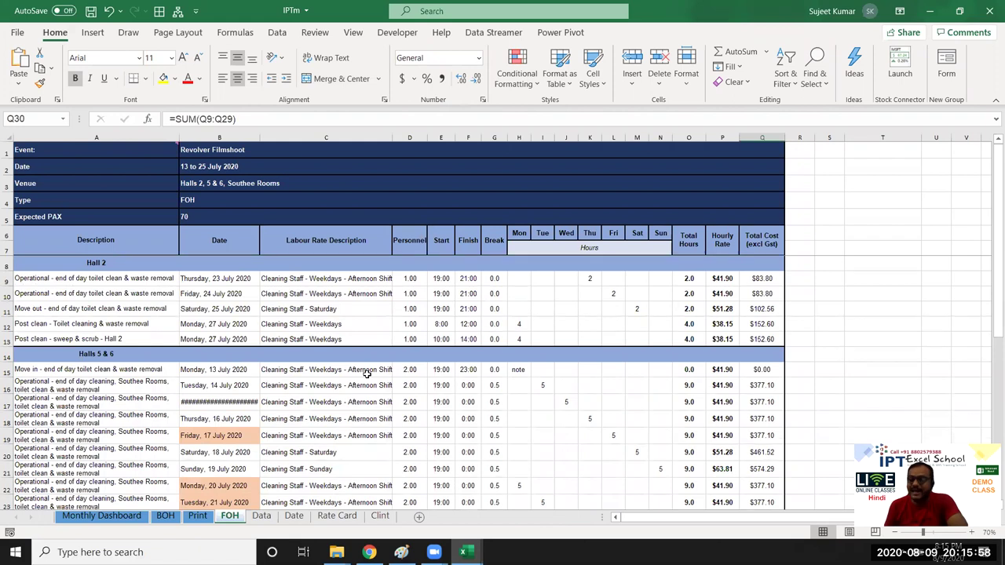
pyautogui.click(197, 515)
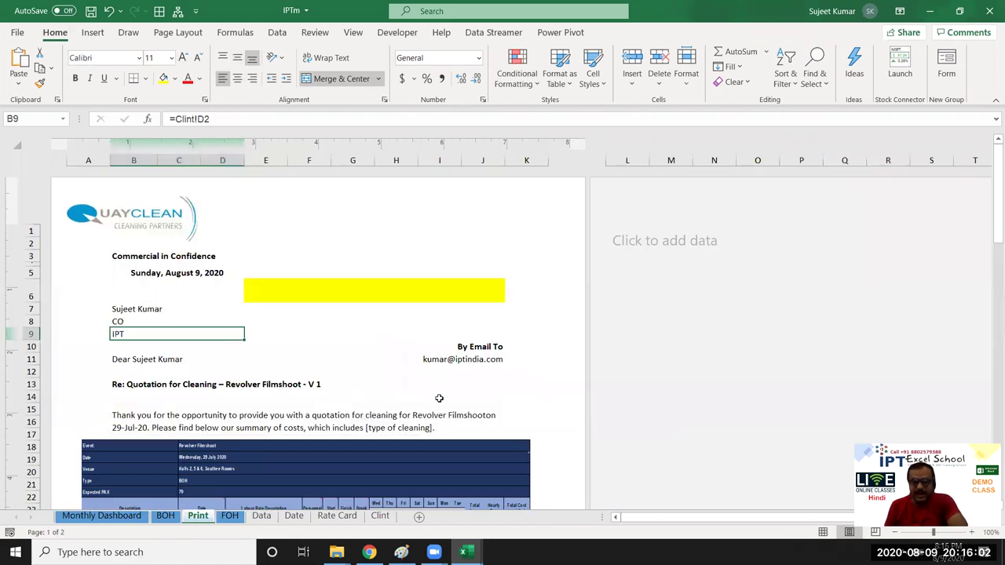
pyautogui.click(439, 397)
pyautogui.scroll(-2, 439, 404)
pyautogui.scroll(-3, 439, 404)
pyautogui.scroll(-2, 438, 405)
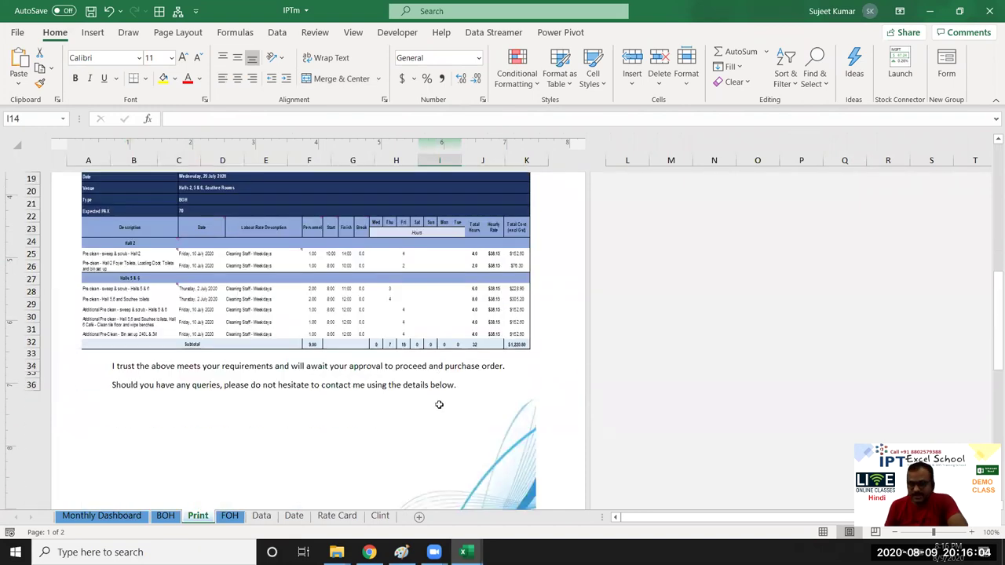
pyautogui.scroll(-2, 439, 404)
pyautogui.scroll(-1, 439, 404)
pyautogui.scroll(-5, 439, 404)
pyautogui.scroll(3, 439, 406)
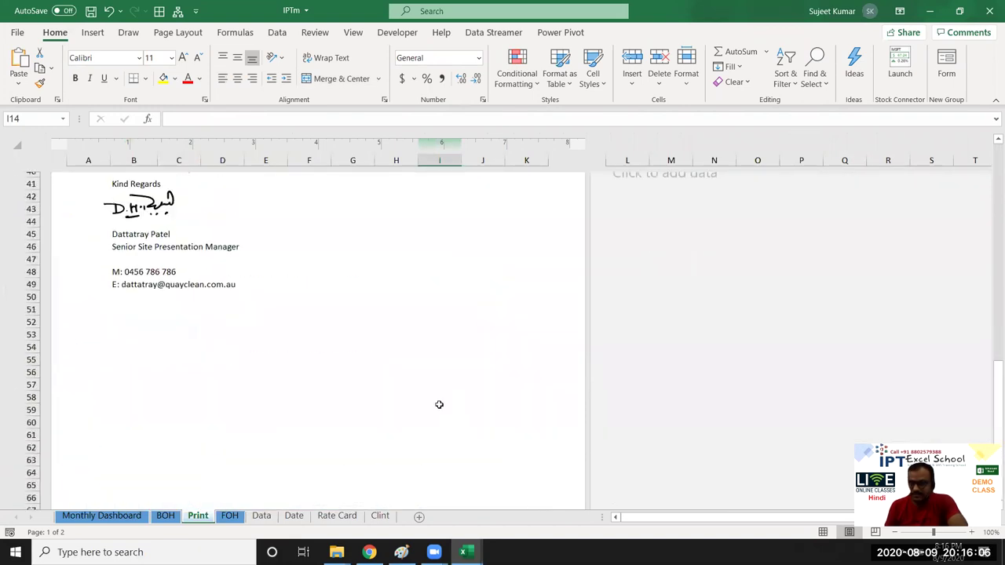
pyautogui.scroll(2, 438, 408)
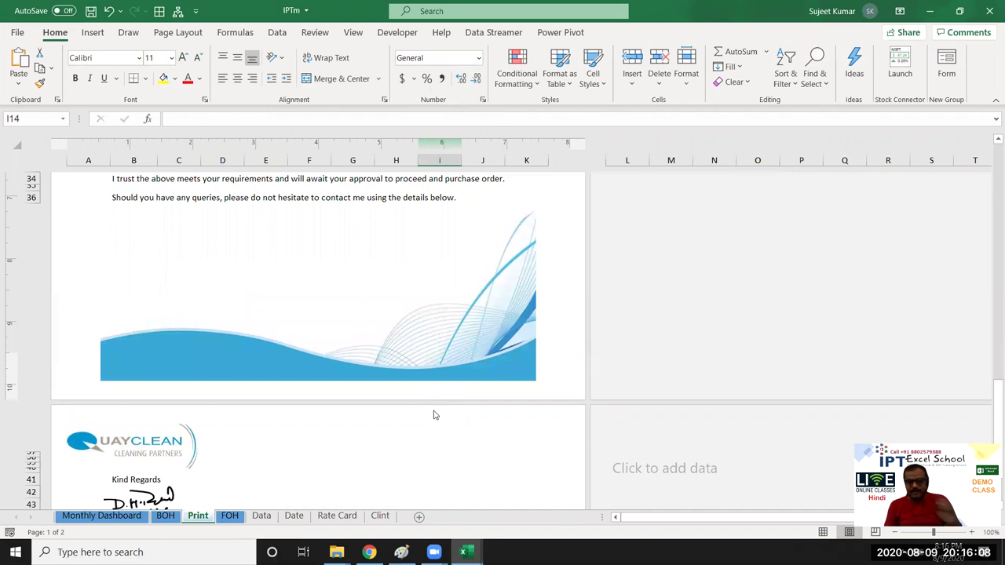
pyautogui.scroll(4, 437, 409)
pyautogui.scroll(2, 440, 313)
pyautogui.scroll(3, 440, 313)
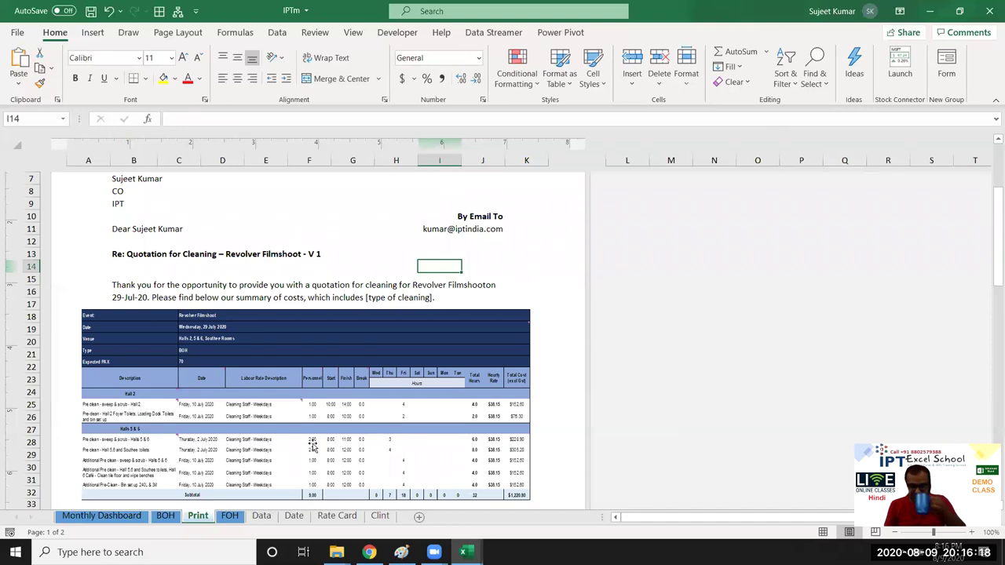
pyautogui.click(229, 521)
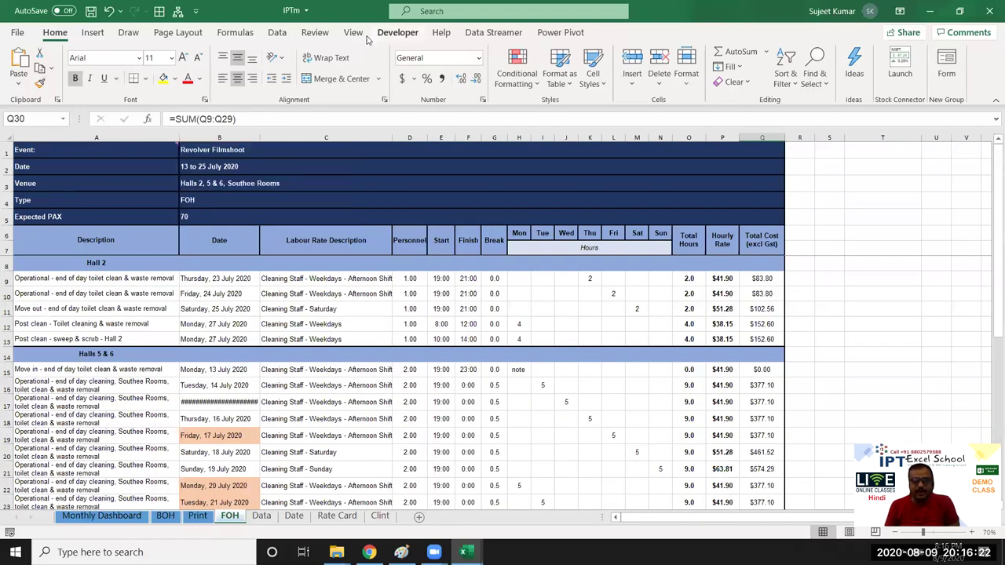
pyautogui.click(398, 32)
pyautogui.click(11, 73)
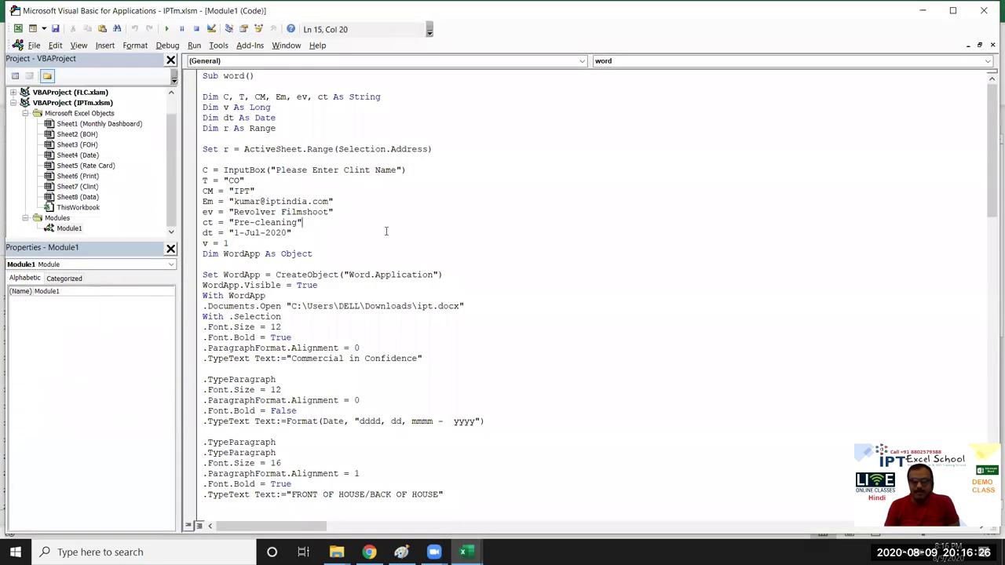
pyautogui.scroll(-2, 385, 232)
pyautogui.scroll(-4, 385, 233)
pyautogui.scroll(-2, 386, 232)
pyautogui.scroll(-7, 386, 232)
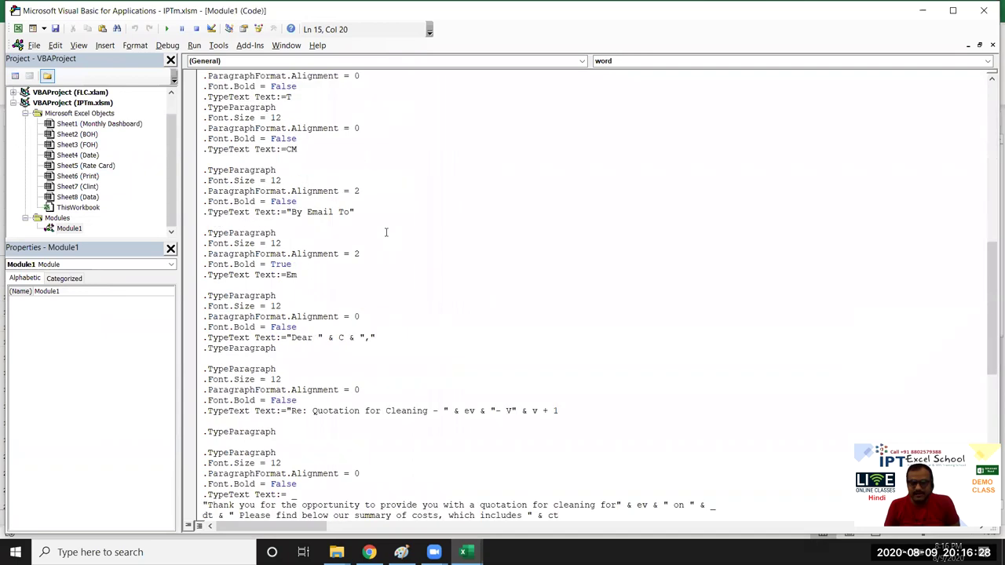
pyautogui.scroll(-3, 385, 233)
pyautogui.scroll(-4, 386, 233)
pyautogui.scroll(-7, 386, 234)
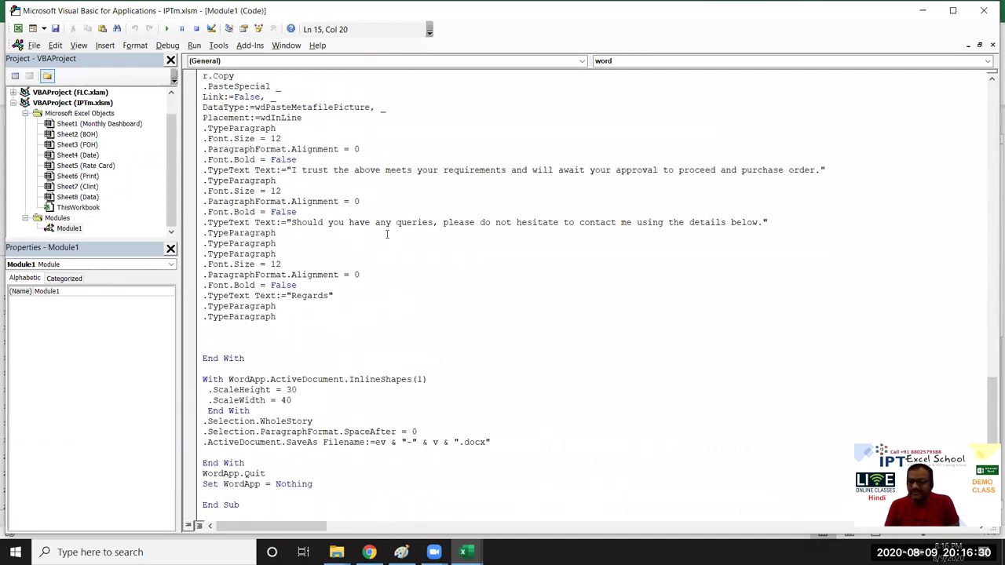
# Step: Close the macro editor and select the FOH table range A1:Q30
pyautogui.click(982, 10)
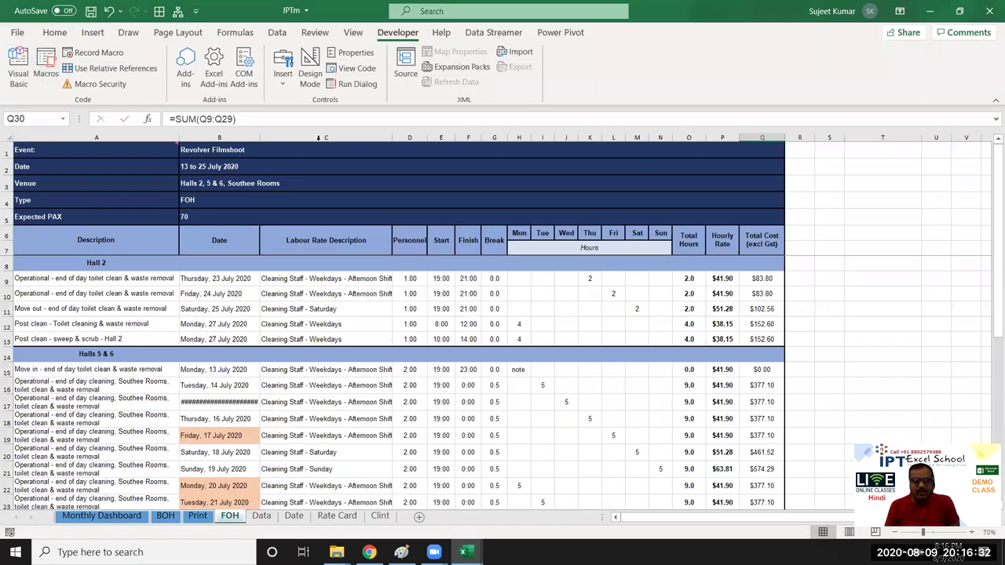
pyautogui.click(57, 160)
pyautogui.scroll(-4, 182, 207)
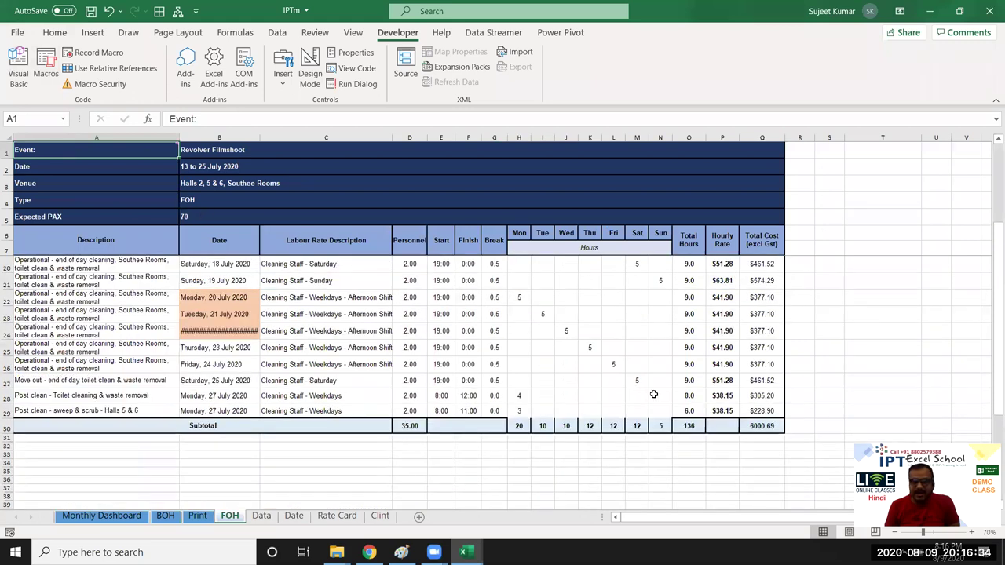
pyautogui.keyDown('shift'); pyautogui.click(751, 426); pyautogui.keyUp('shift')
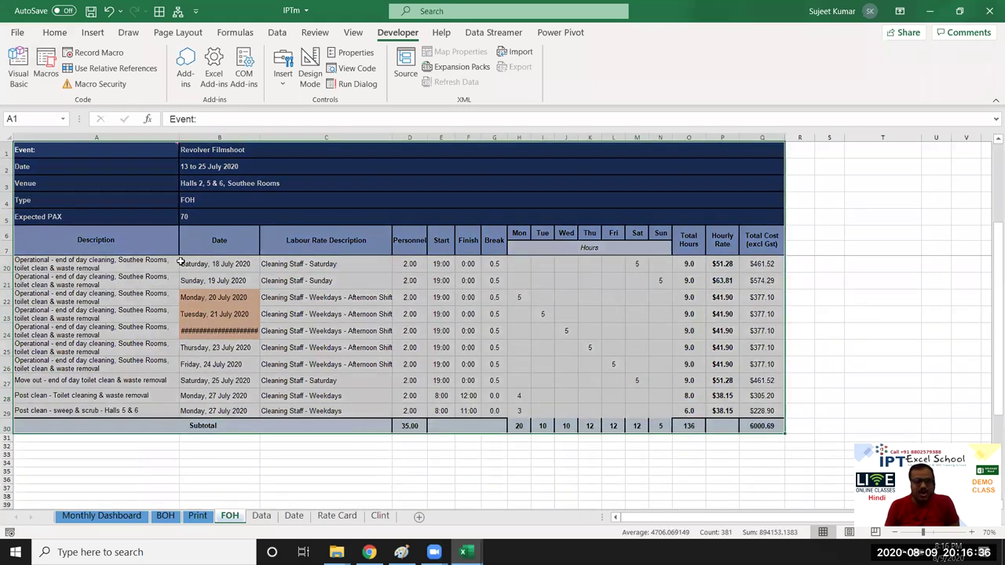
# Step: Run the word macro and enter the client's name for the quotation
pyautogui.click(45, 67)
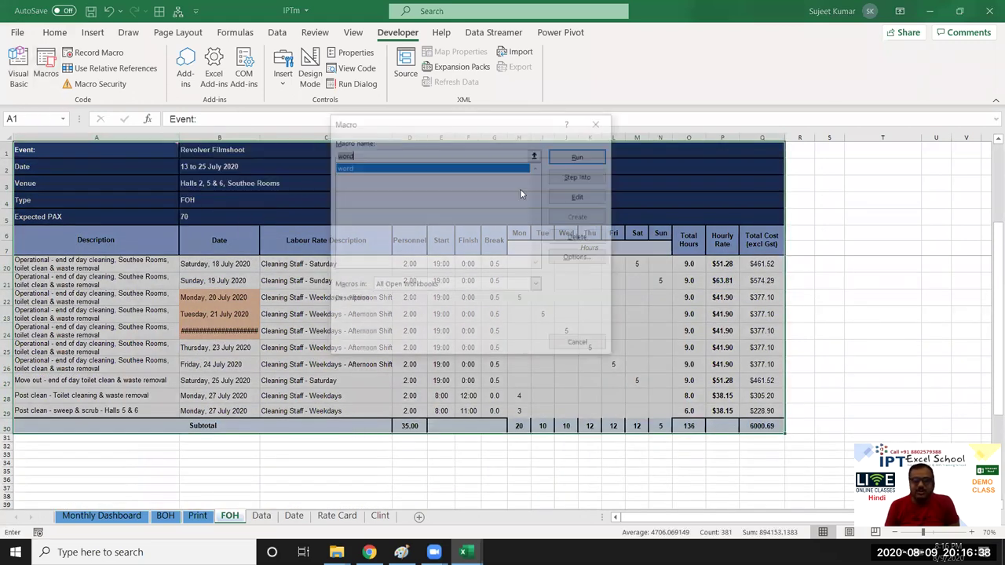
pyautogui.click(578, 155)
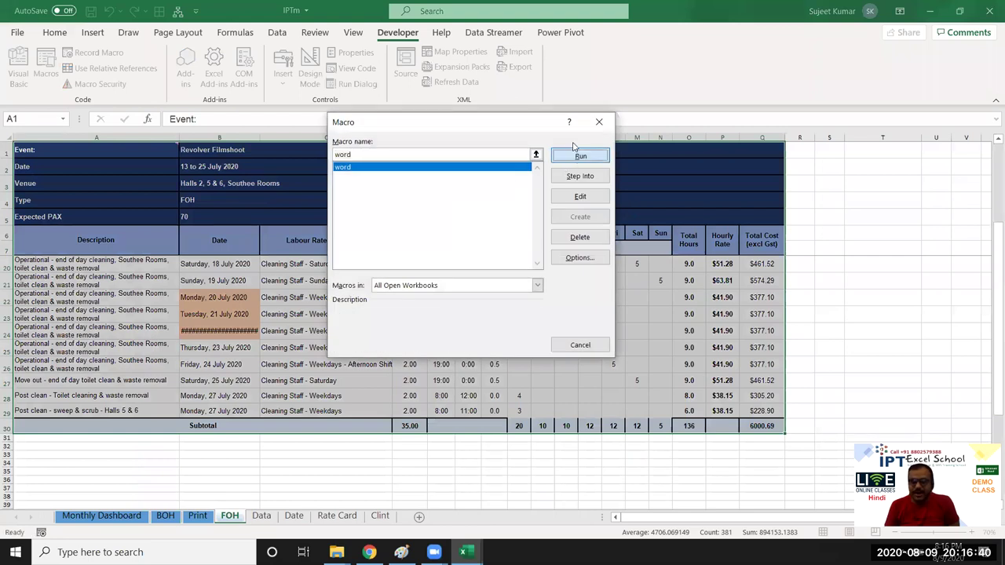
pyautogui.click(572, 159)
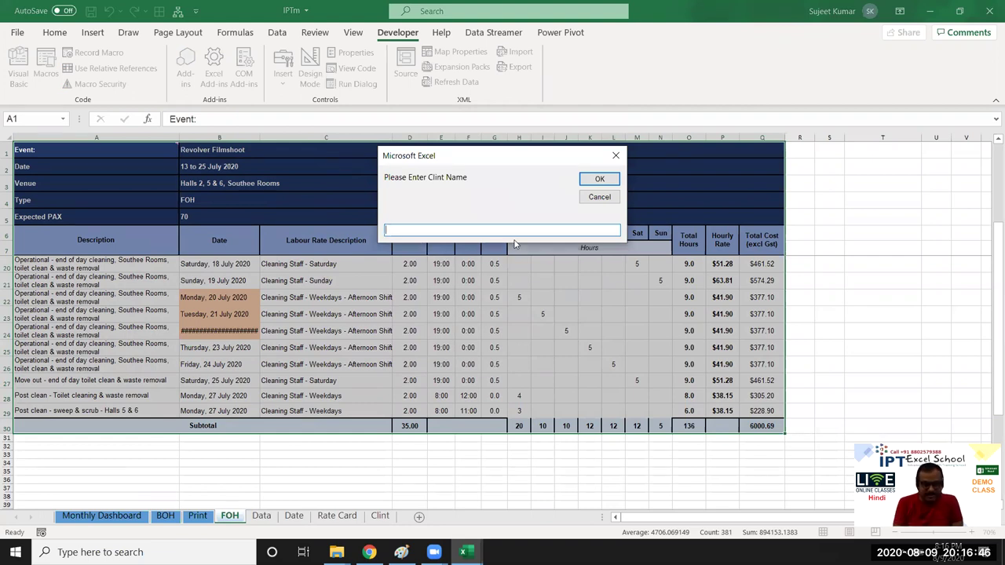
pyautogui.write('A')
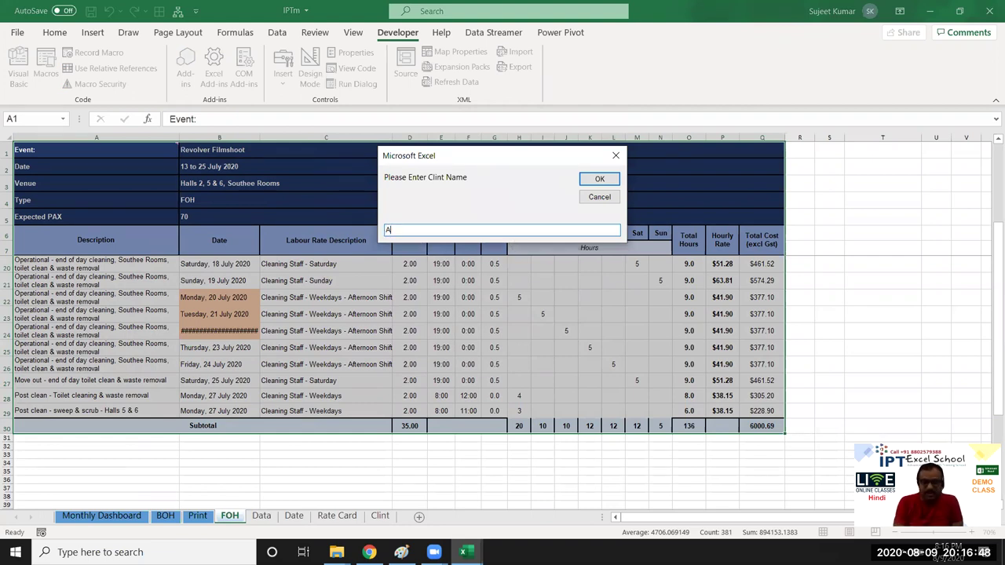
pyautogui.write('nil Kumar')
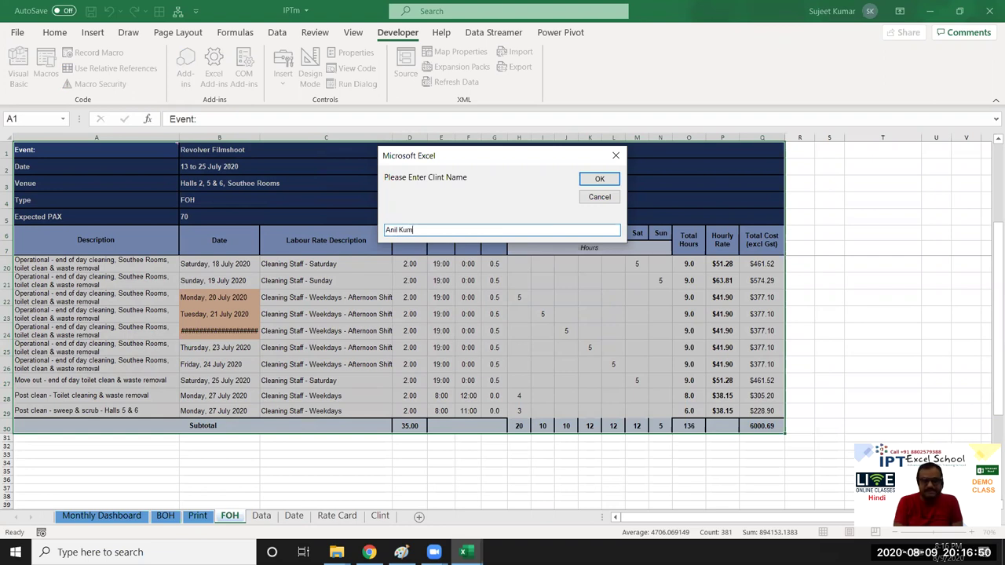
pyautogui.click(594, 179)
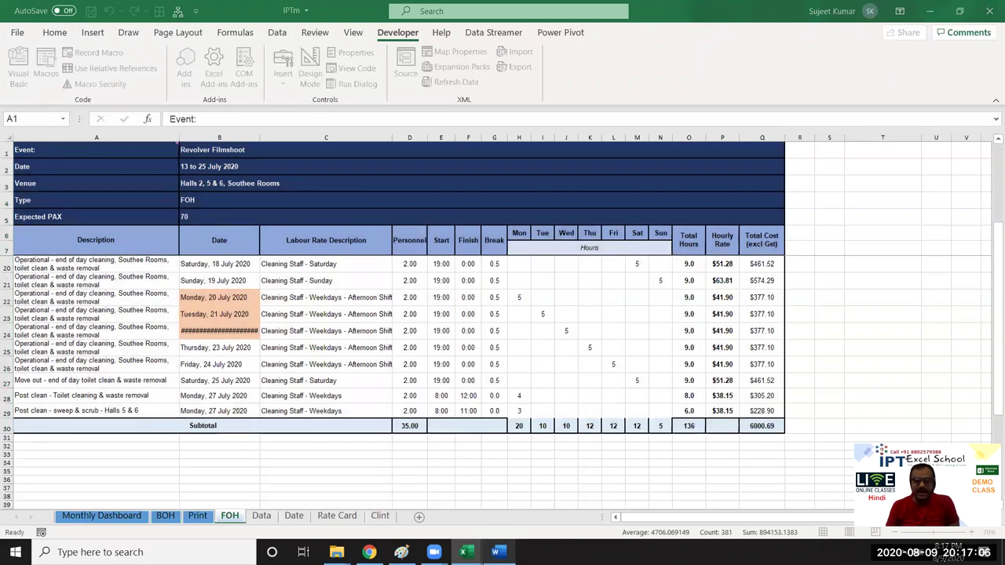
pyautogui.moveTo(496, 552)
pyautogui.moveTo(507, 514)
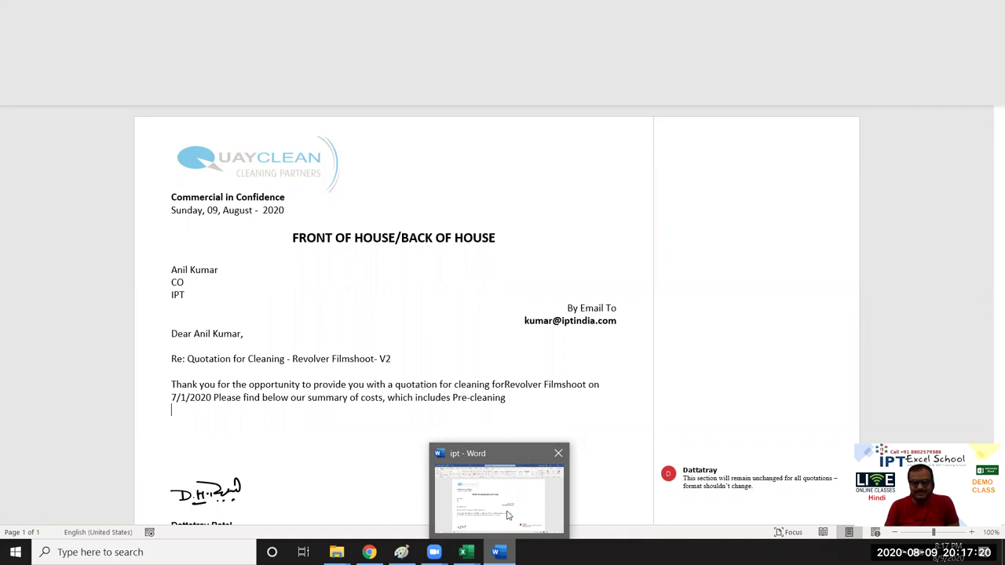
pyautogui.click(582, 515)
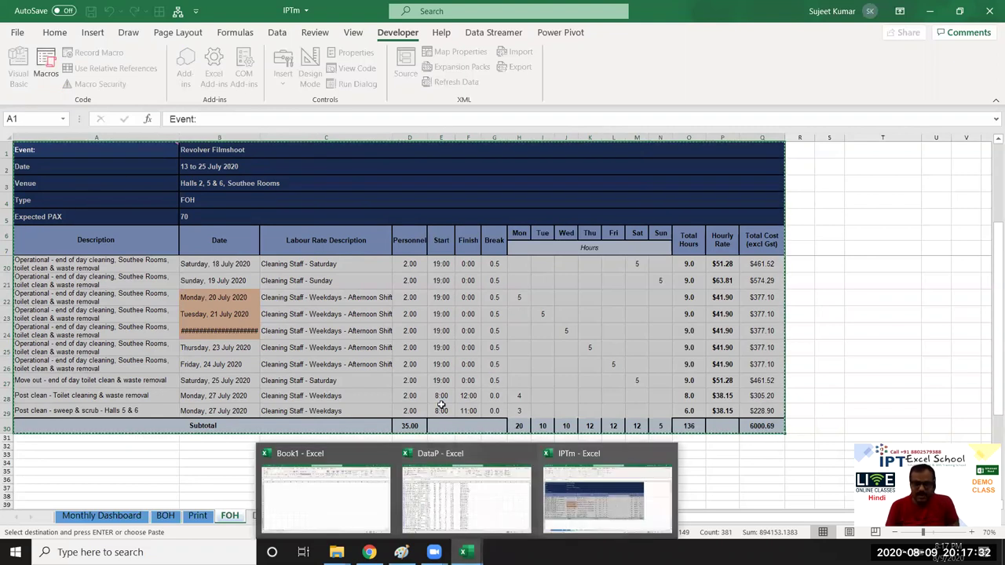
# Step: Close IPTm without saving and decline keeping the copied clipboard data
pyautogui.click(599, 493)
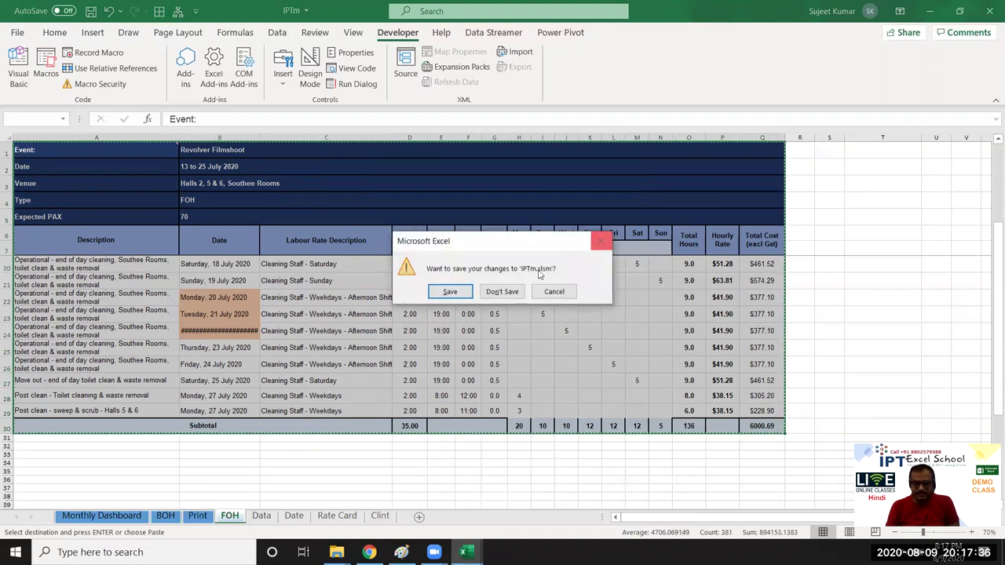
pyautogui.click(509, 293)
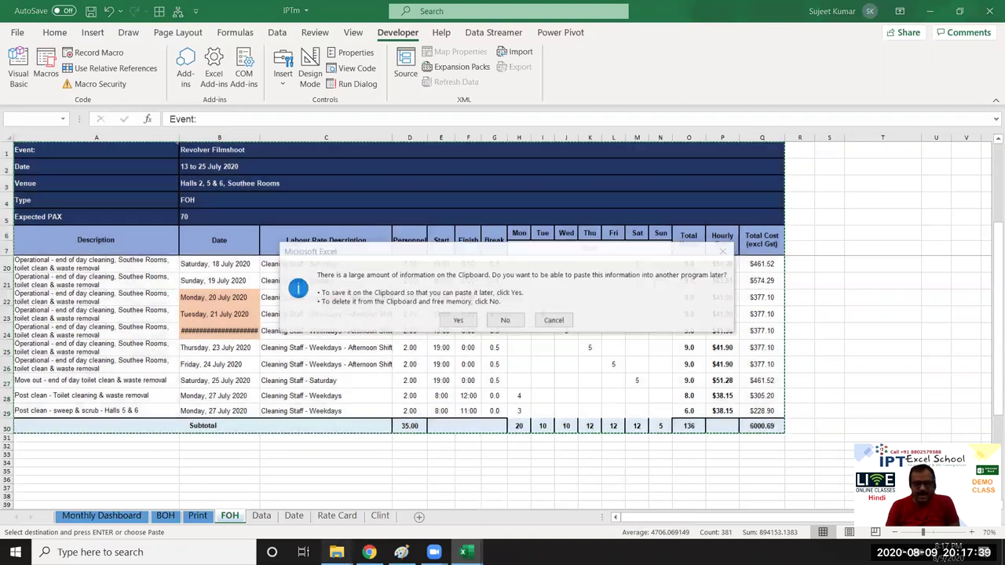
pyautogui.moveTo(336, 551)
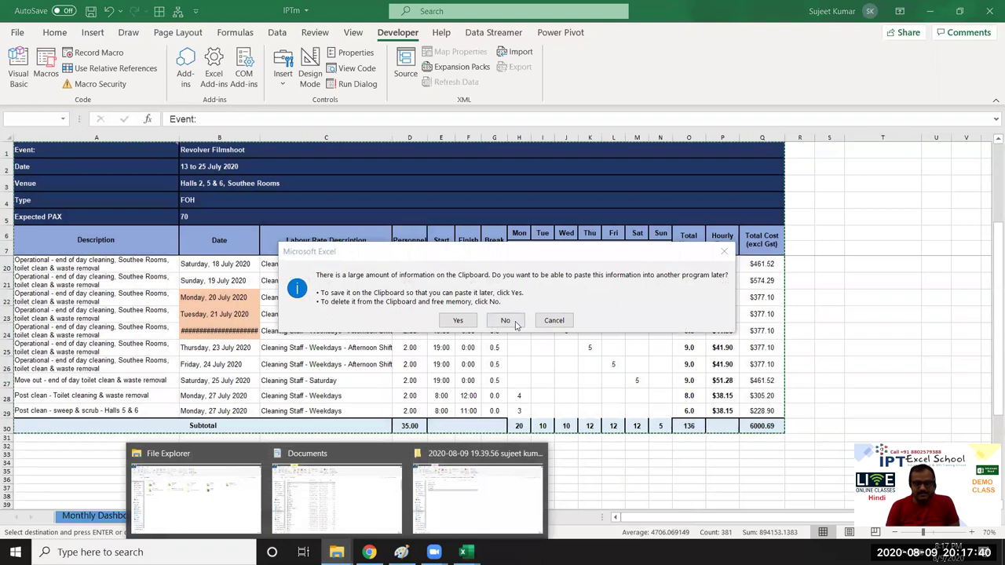
pyautogui.click(505, 320)
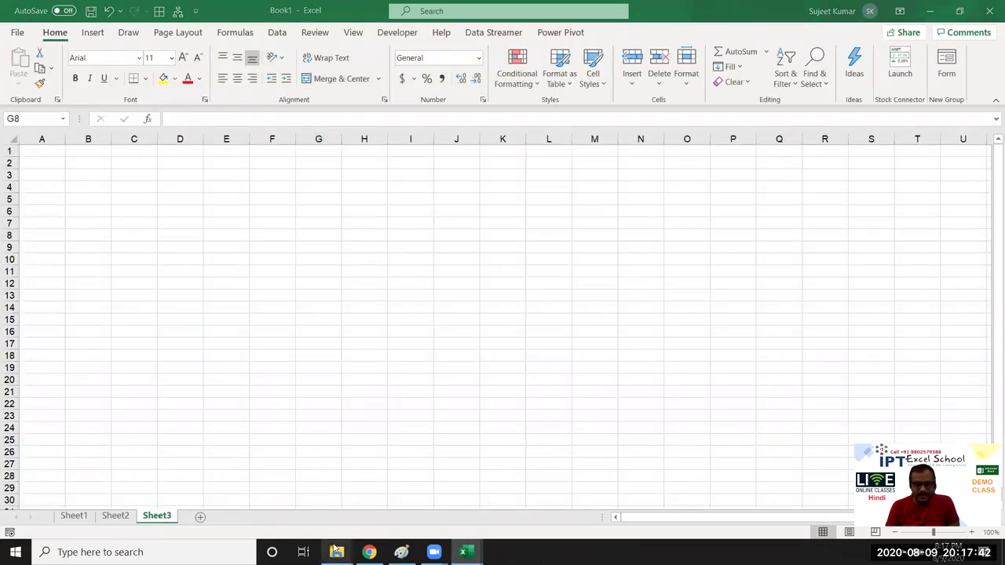
# Step: Refresh the Documents folder and open the Revolver Filmshoot-1 Word document
pyautogui.moveTo(336, 552)
pyautogui.moveTo(231, 507)
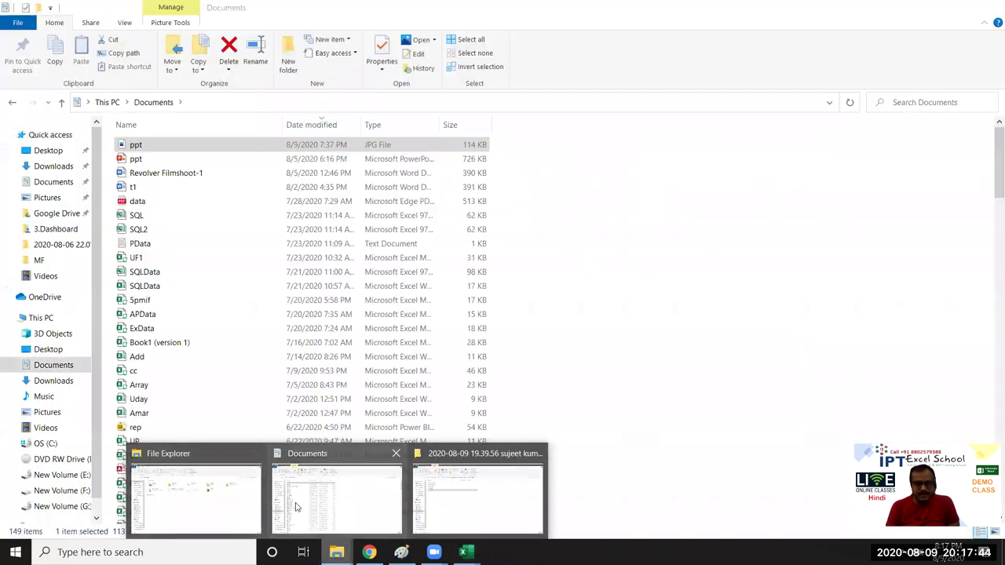
pyautogui.click(297, 507)
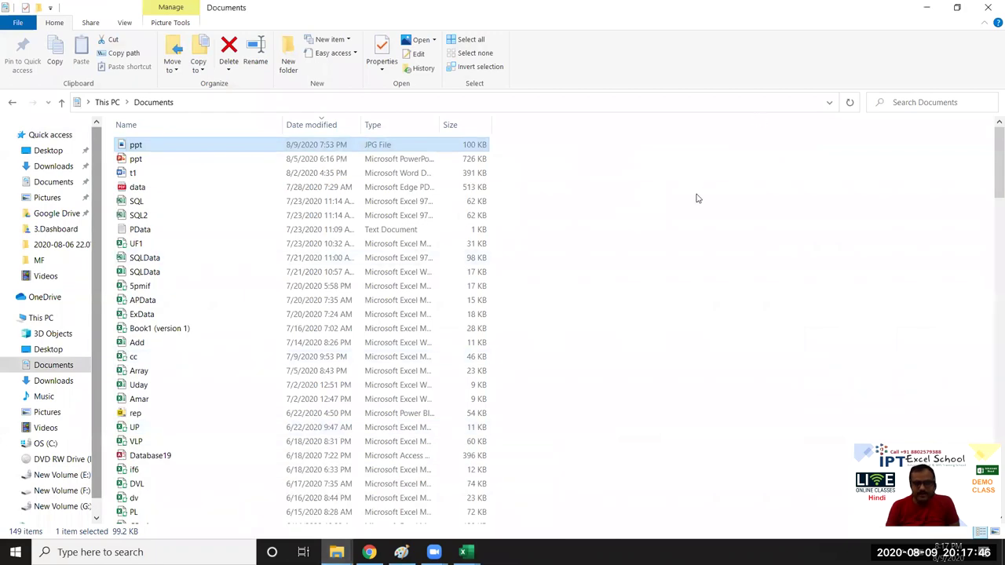
pyautogui.rightClick(697, 196)
pyautogui.click(719, 248)
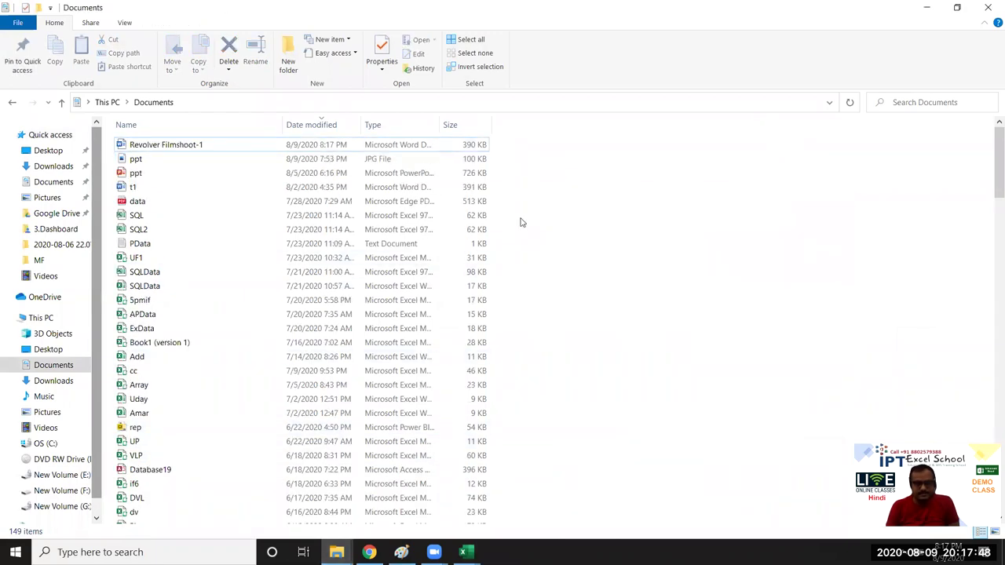
pyautogui.click(214, 146)
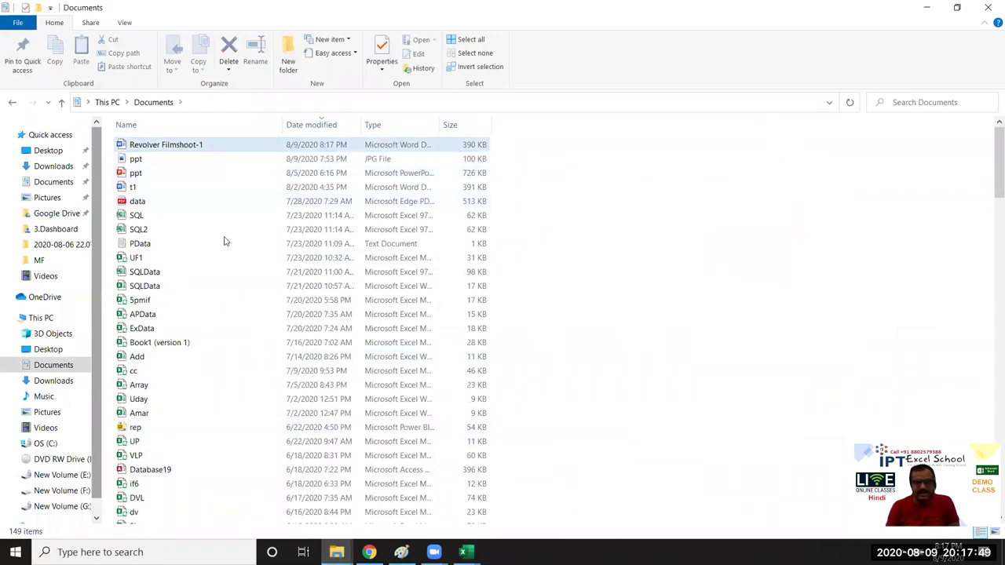
pyautogui.doubleClick(215, 151)
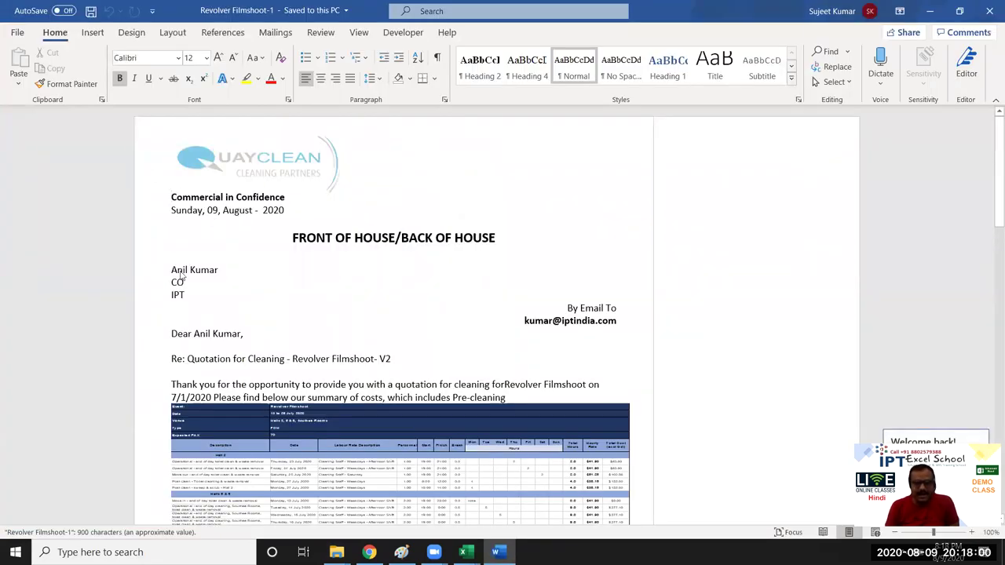
# Step: Read through the Revolver Filmshoot quotation pages, return to the top, and close Word
pyautogui.scroll(-3, 229, 308)
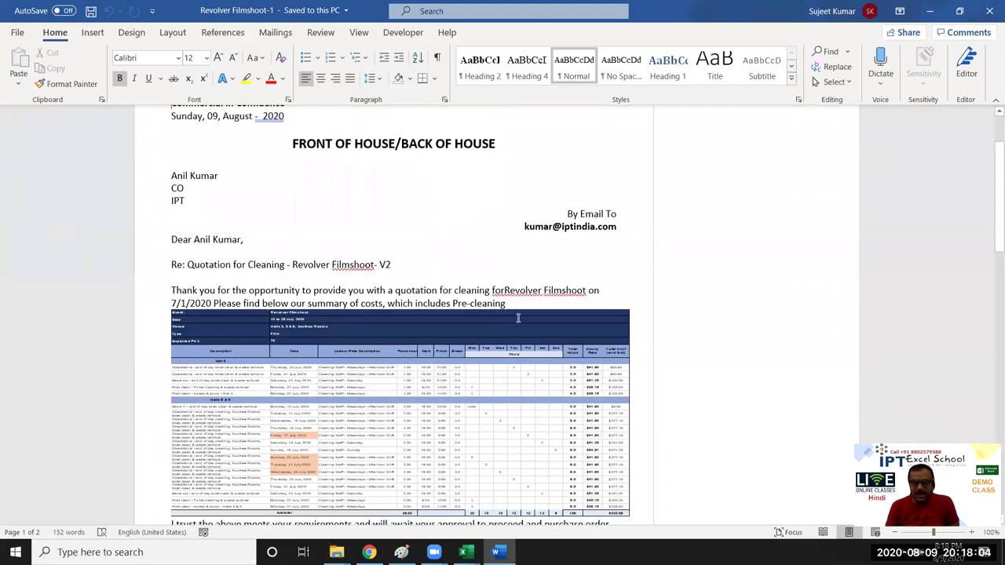
pyautogui.scroll(-3, 518, 318)
pyautogui.scroll(-3, 439, 314)
pyautogui.scroll(-5, 365, 305)
pyautogui.scroll(-3, 365, 312)
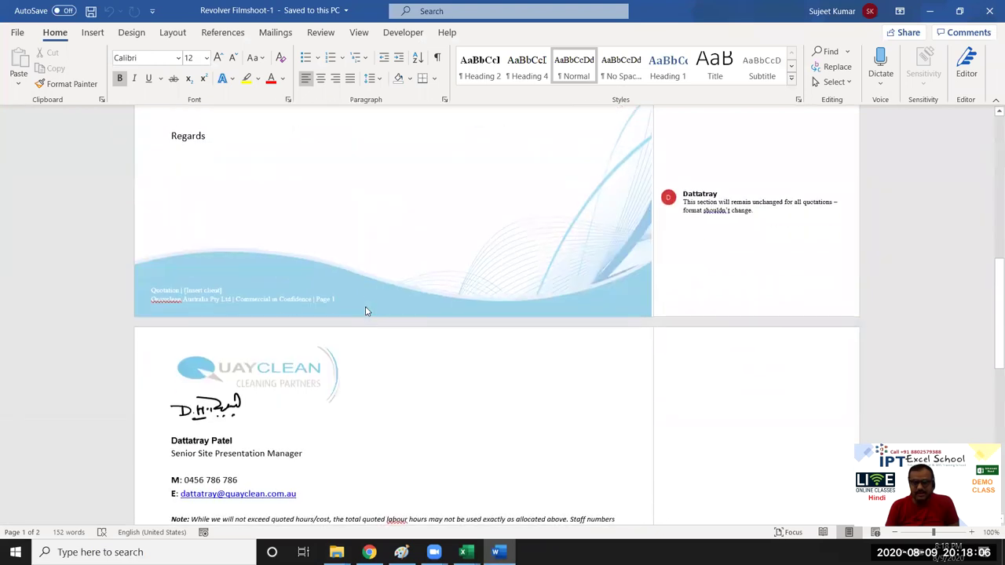
pyautogui.scroll(-3, 366, 307)
pyautogui.scroll(-3, 366, 307)
pyautogui.scroll(7, 369, 294)
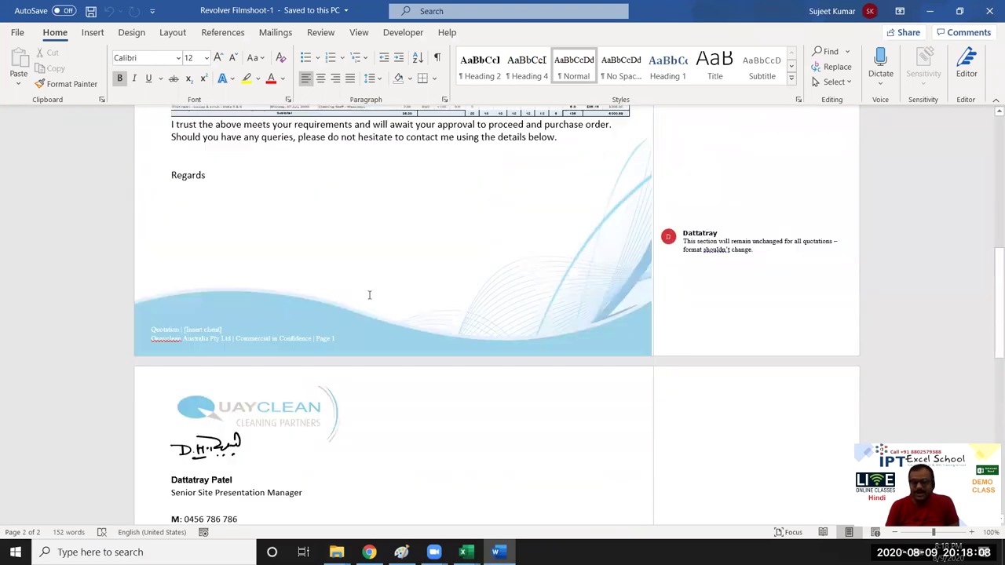
pyautogui.scroll(3, 369, 294)
pyautogui.scroll(3, 368, 294)
pyautogui.scroll(3, 369, 294)
pyautogui.scroll(5, 369, 295)
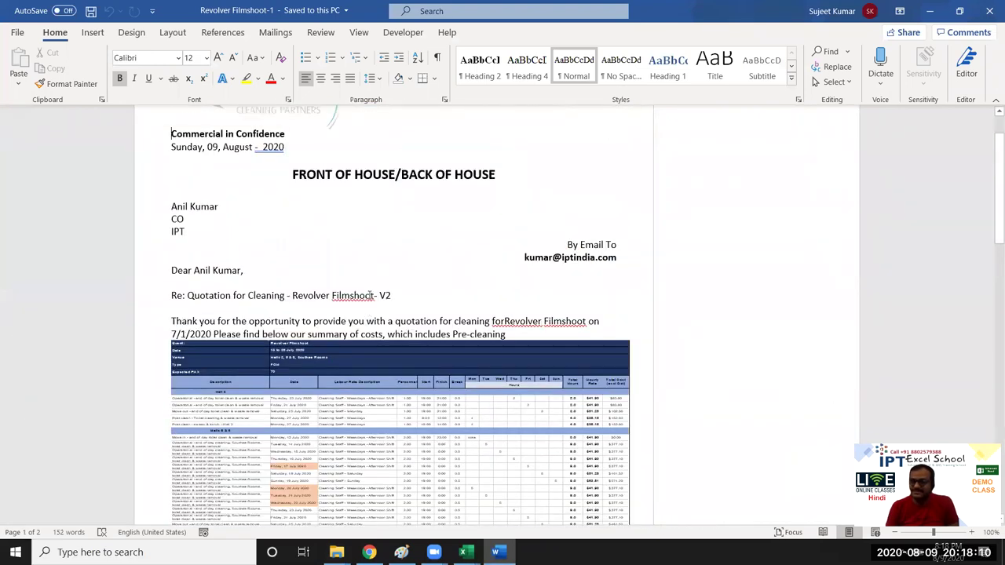
pyautogui.scroll(2, 369, 295)
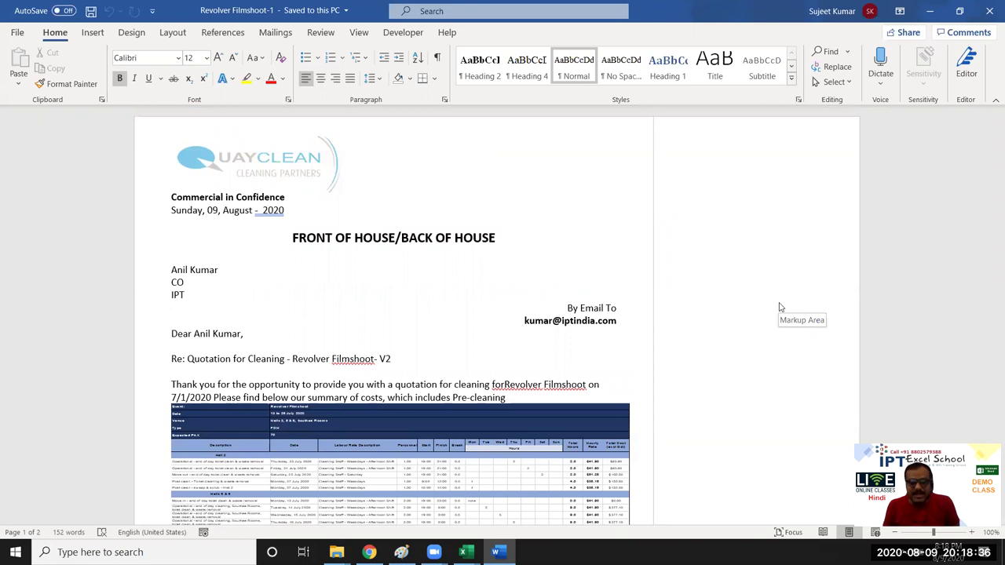
pyautogui.click(989, 10)
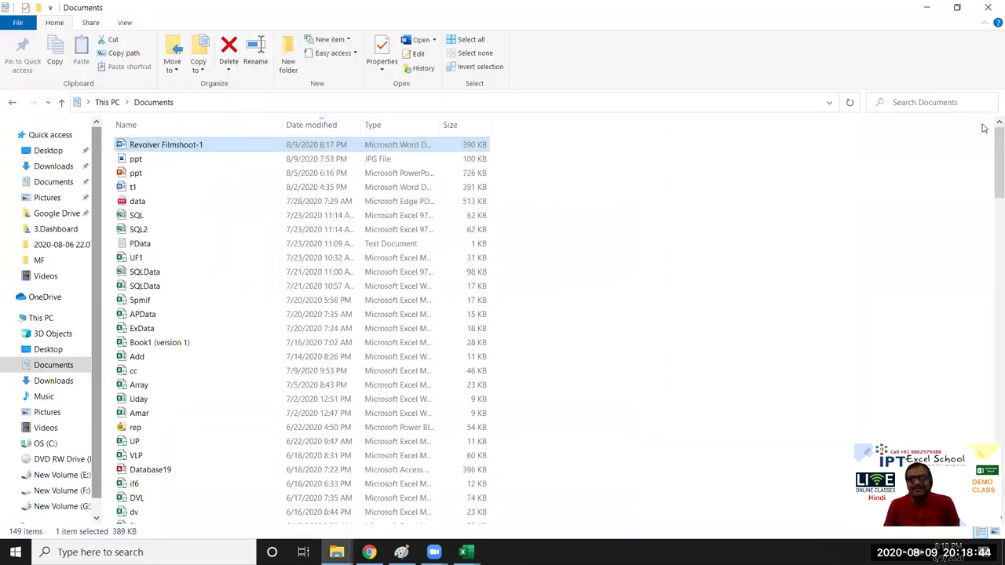
# Step: Close File Explorer and bring Chrome back to the iptindia.com home page
pyautogui.click(988, 9)
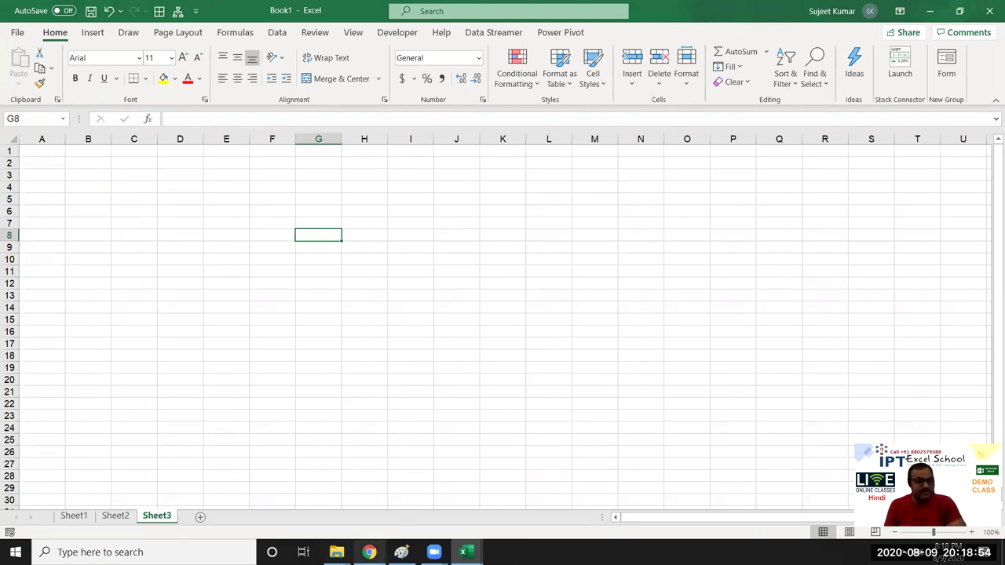
pyautogui.click(369, 552)
pyautogui.scroll(-4, 123, 315)
pyautogui.click(15, 40)
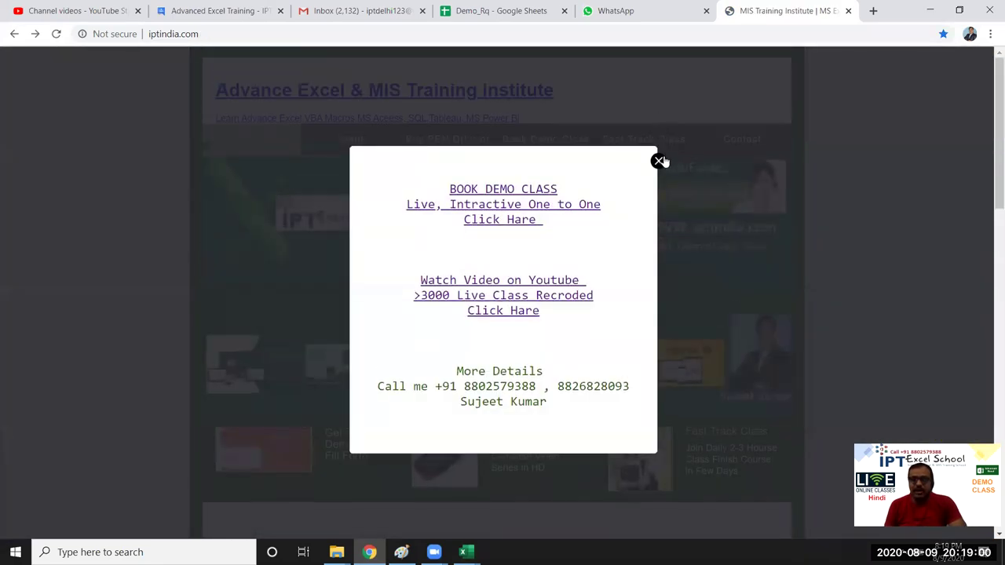
# Step: Dismiss the Book Demo Class popup and scroll down to the Courses Offered cards
pyautogui.click(660, 162)
pyautogui.scroll(-3, 736, 326)
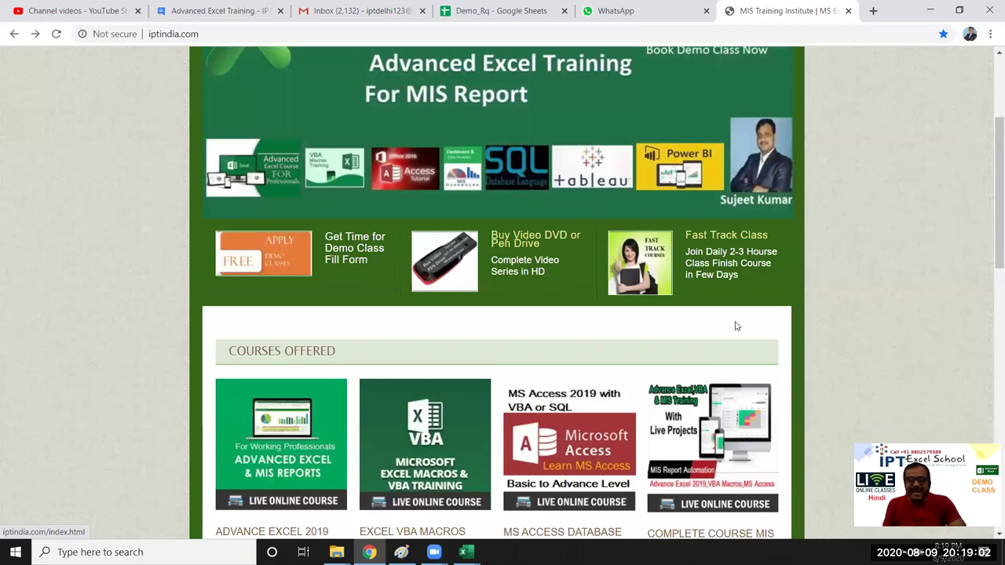
pyautogui.scroll(-2, 733, 325)
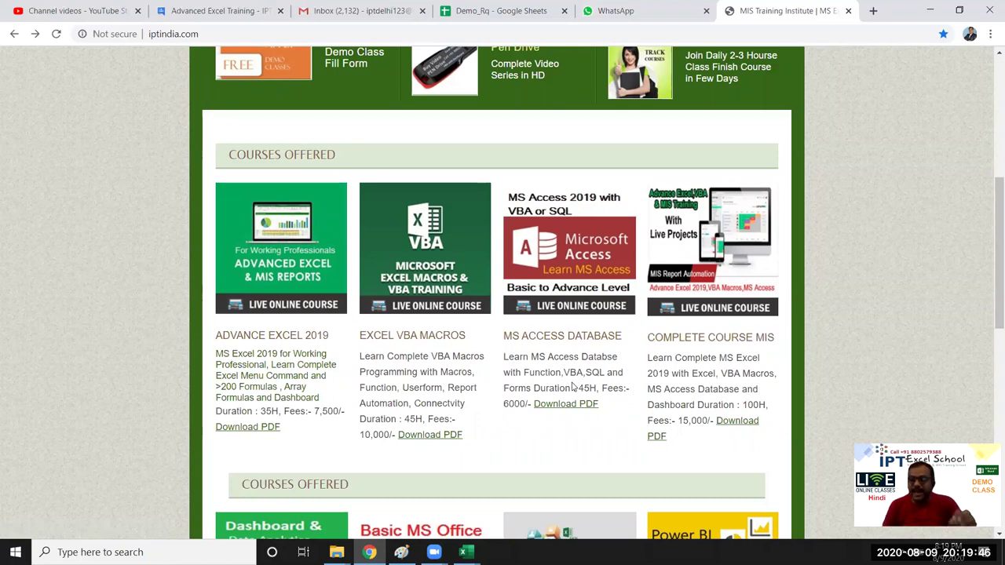
# Step: Highlight the Excel VBA Macros, Advance Excel 2019 and Complete Course MIS titles and descriptions
pyautogui.moveTo(466, 335)
pyautogui.mouseDown()
pyautogui.moveTo(374, 334)
pyautogui.moveTo(541, 357)
pyautogui.mouseUp()
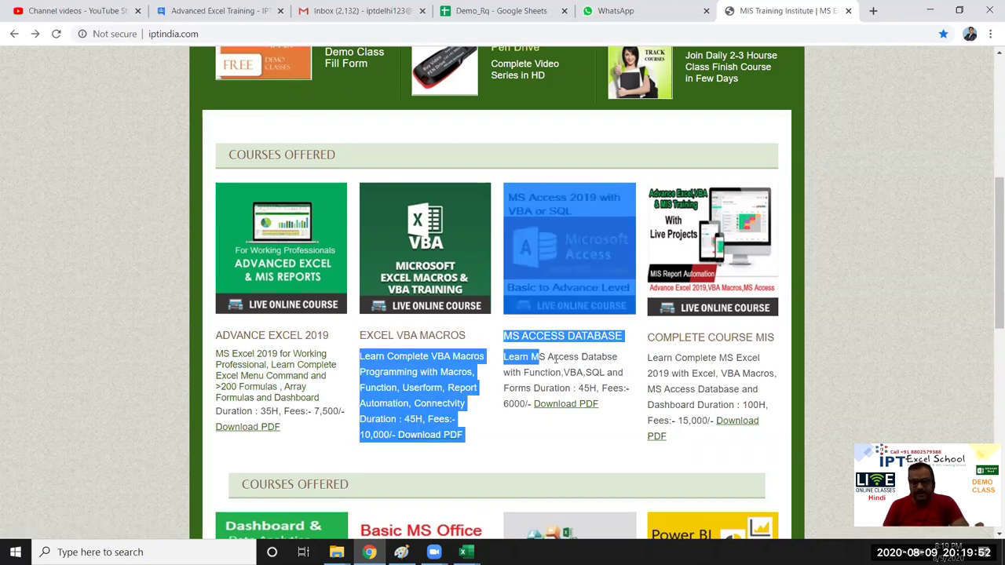
pyautogui.click(556, 359)
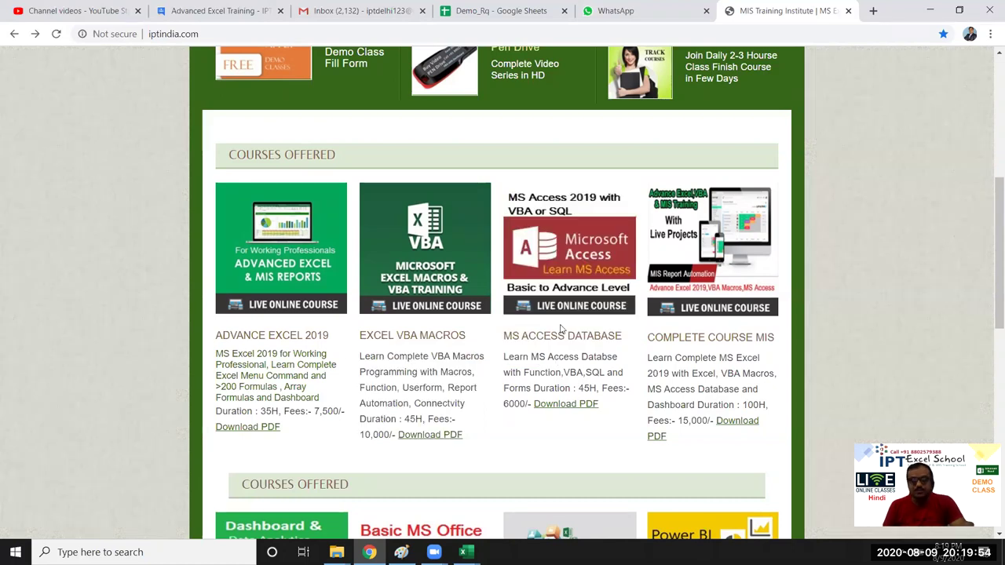
pyautogui.moveTo(278, 336)
pyautogui.mouseDown()
pyautogui.moveTo(266, 335)
pyautogui.moveTo(293, 393)
pyautogui.mouseUp()
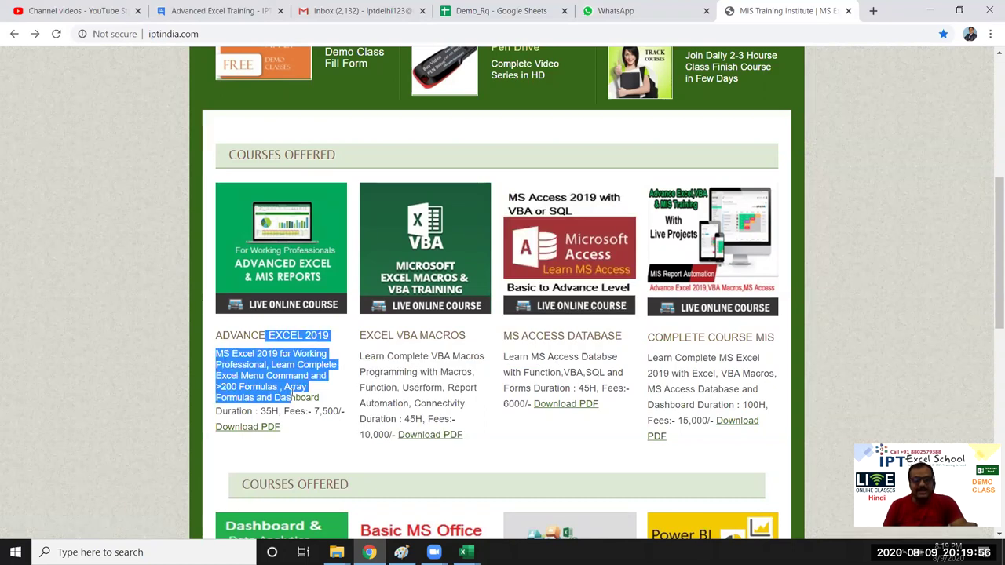
pyautogui.moveTo(374, 336); pyautogui.dragTo(404, 388)
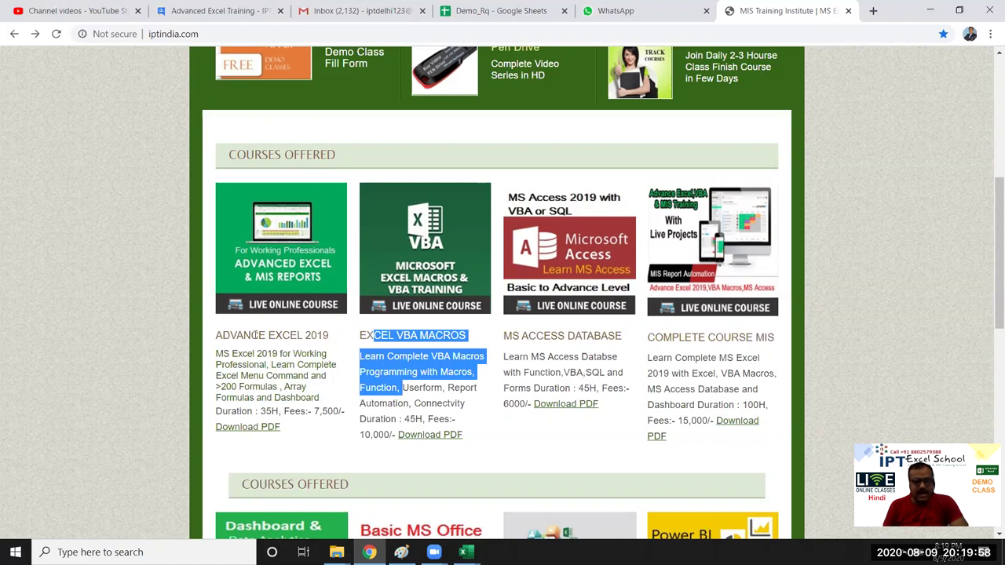
pyautogui.moveTo(648, 338); pyautogui.dragTo(758, 390)
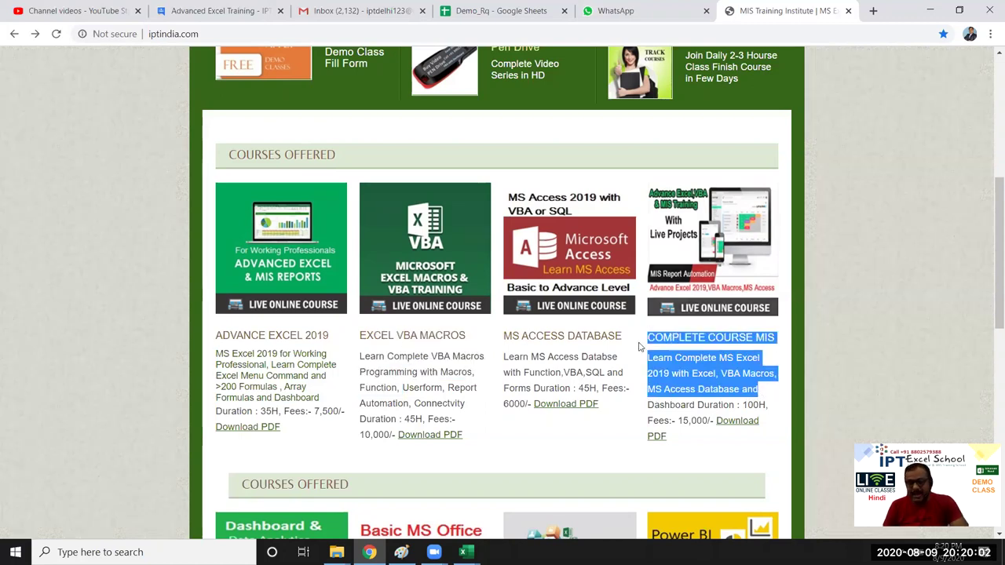
# Step: Scroll between the first and second Courses Offered rows, including Excel Dashboard and MS Power BI
pyautogui.scroll(-2, 284, 316)
pyautogui.scroll(-2, 284, 316)
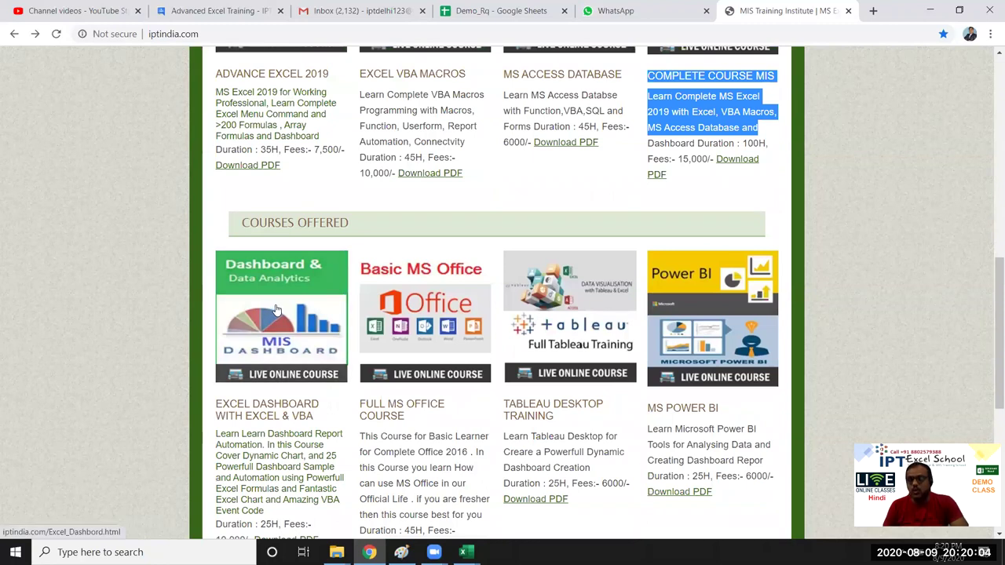
pyautogui.scroll(3, 277, 310)
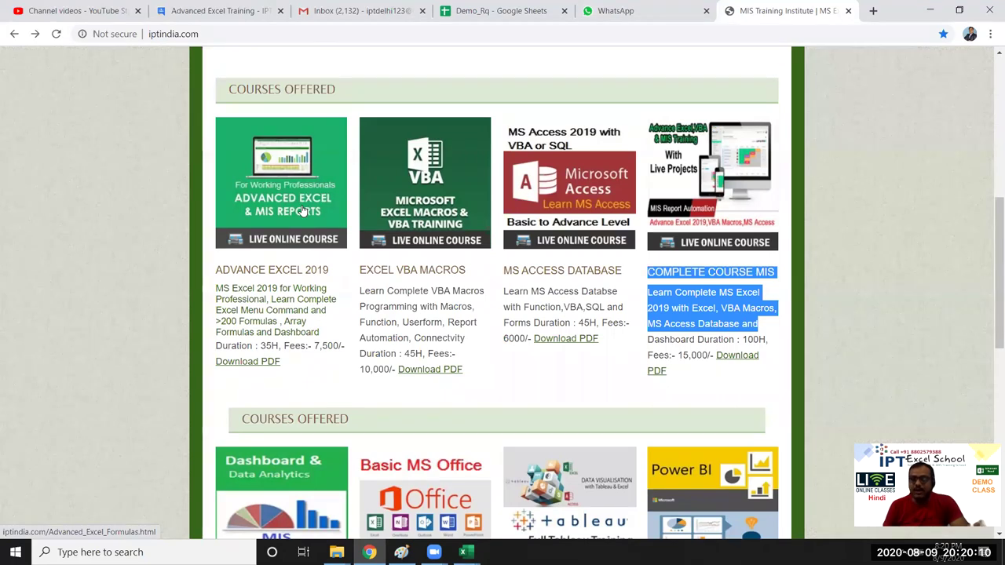
pyautogui.scroll(-3, 302, 360)
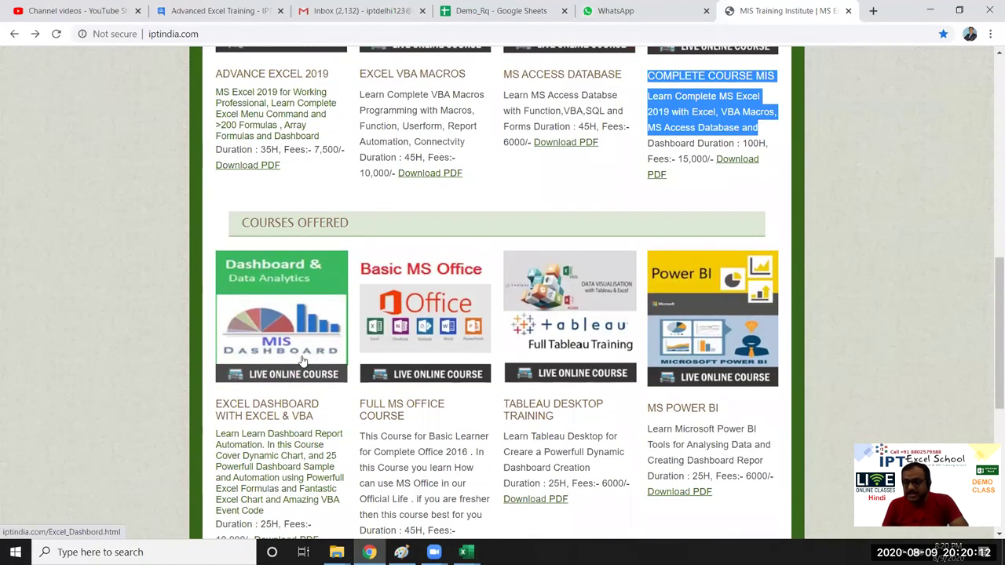
pyautogui.scroll(4, 302, 360)
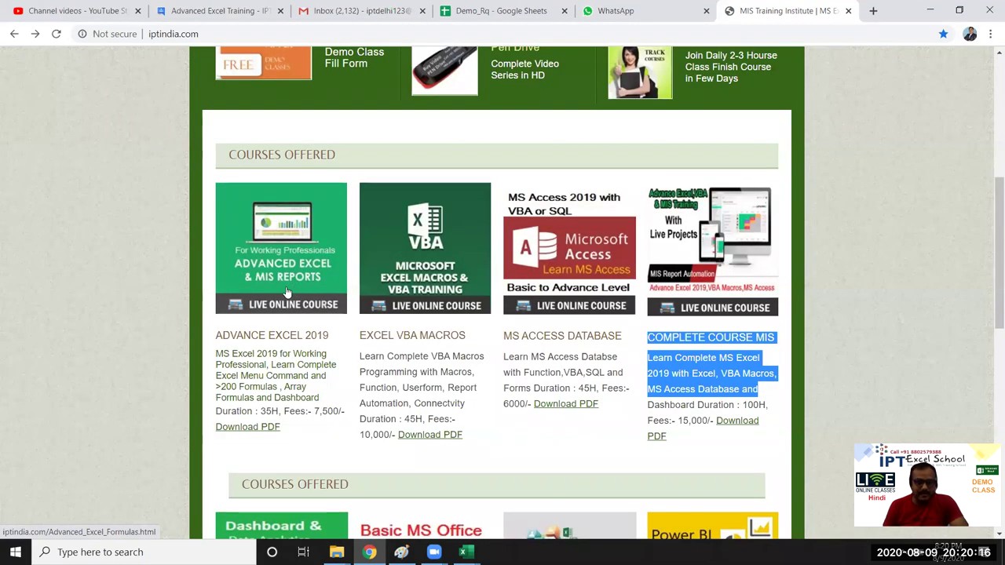
pyautogui.scroll(-4, 293, 289)
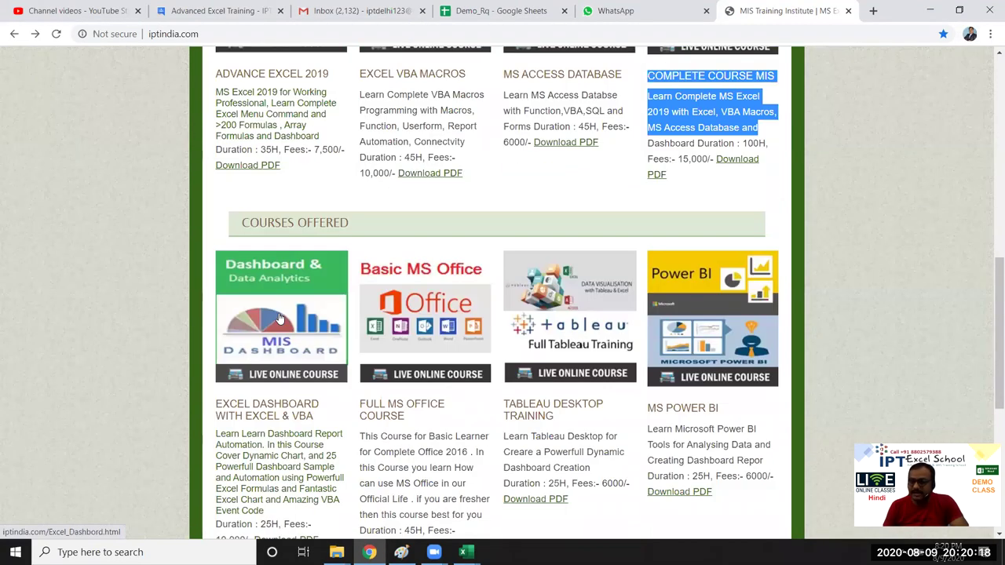
pyautogui.scroll(4, 279, 318)
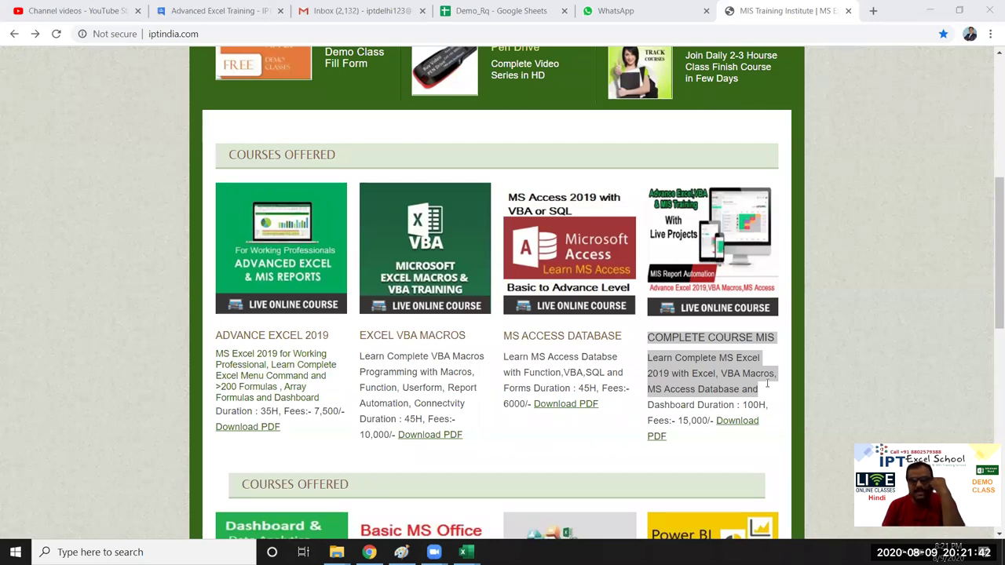
# Step: Select the 100H duration in the Complete Course MIS description
pyautogui.doubleClick(754, 404)
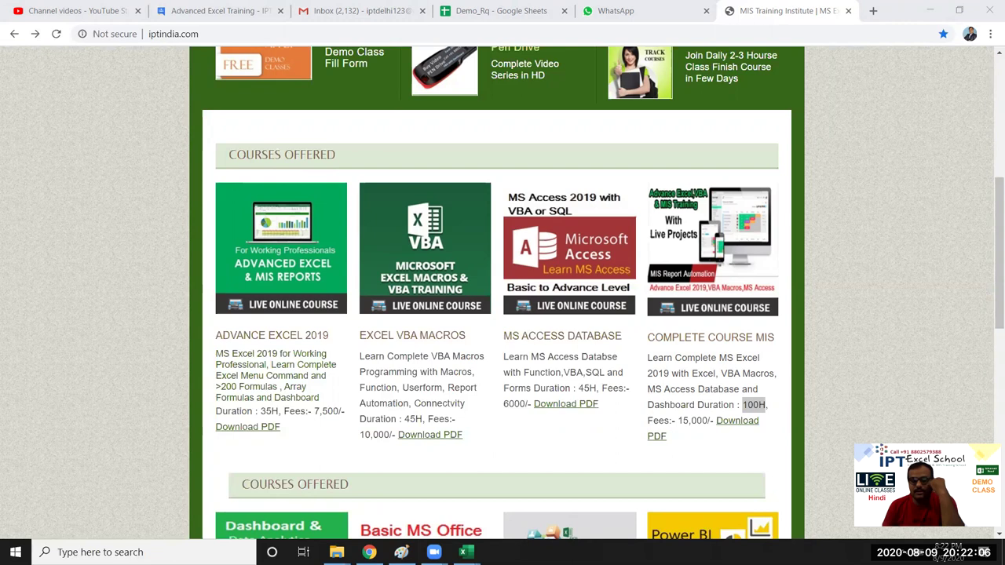
# Step: Switch to Book1 and browse the Math & Trig and More Functions category lists
pyautogui.moveTo(463, 552)
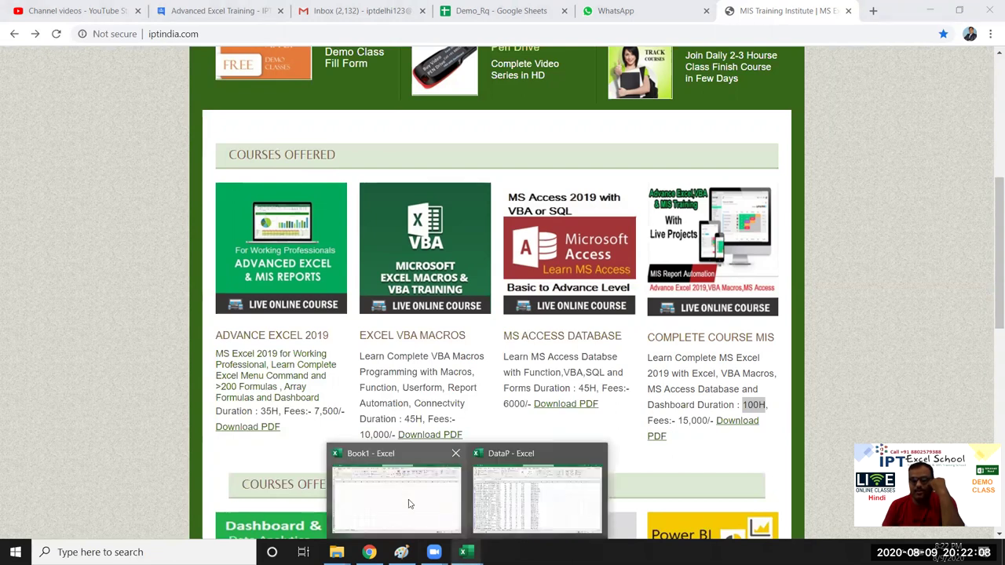
pyautogui.click(410, 505)
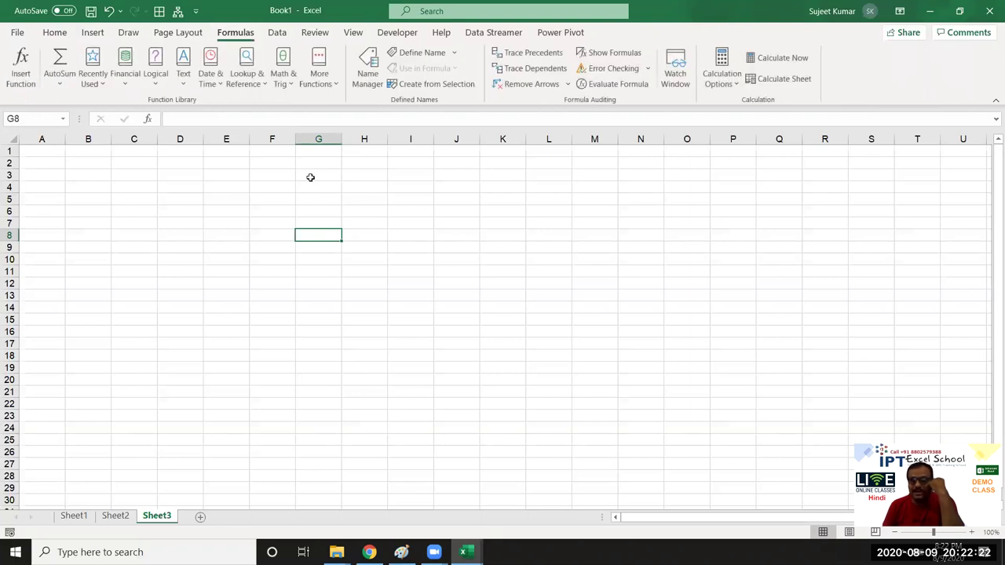
pyautogui.click(291, 92)
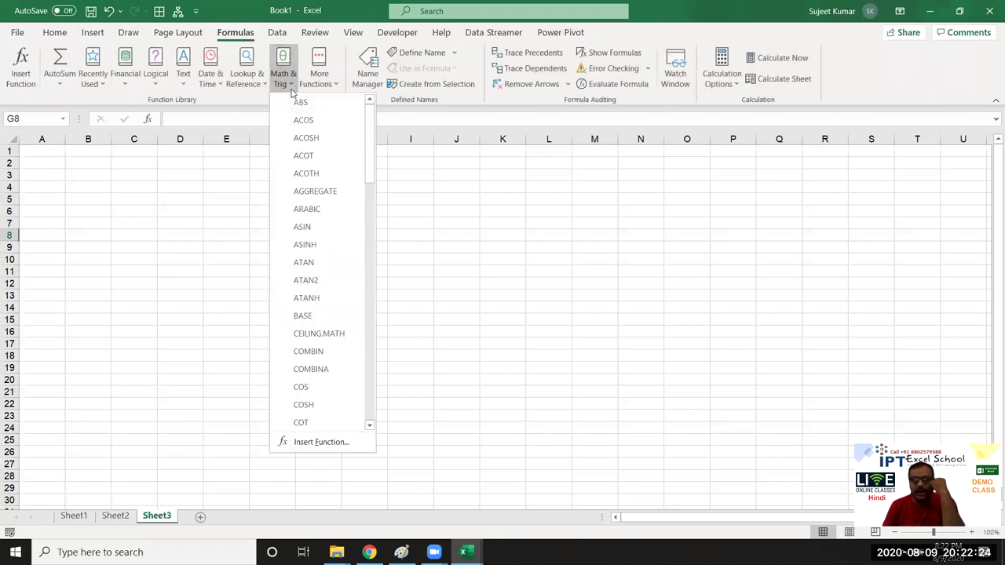
pyautogui.click(327, 91)
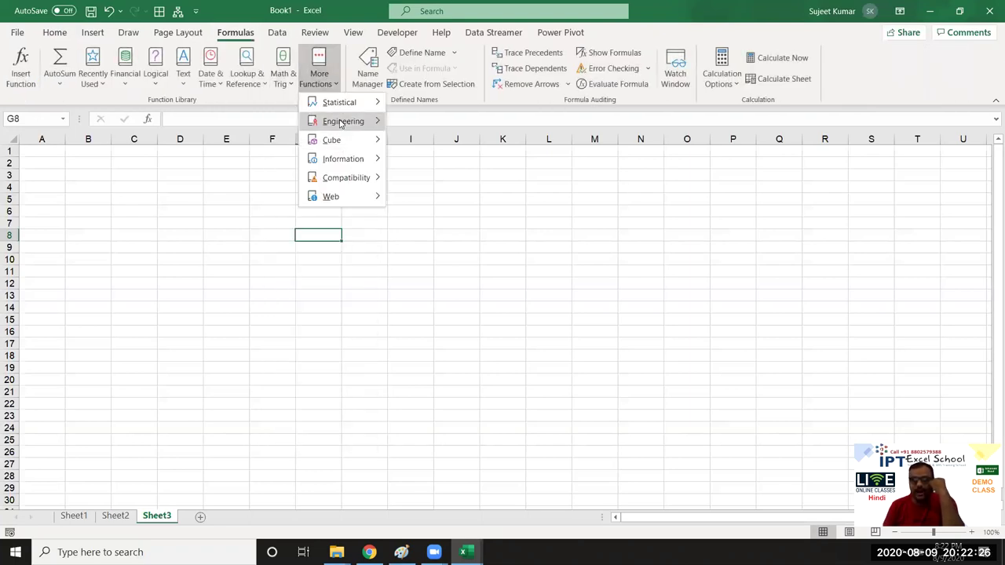
pyautogui.moveTo(341, 124)
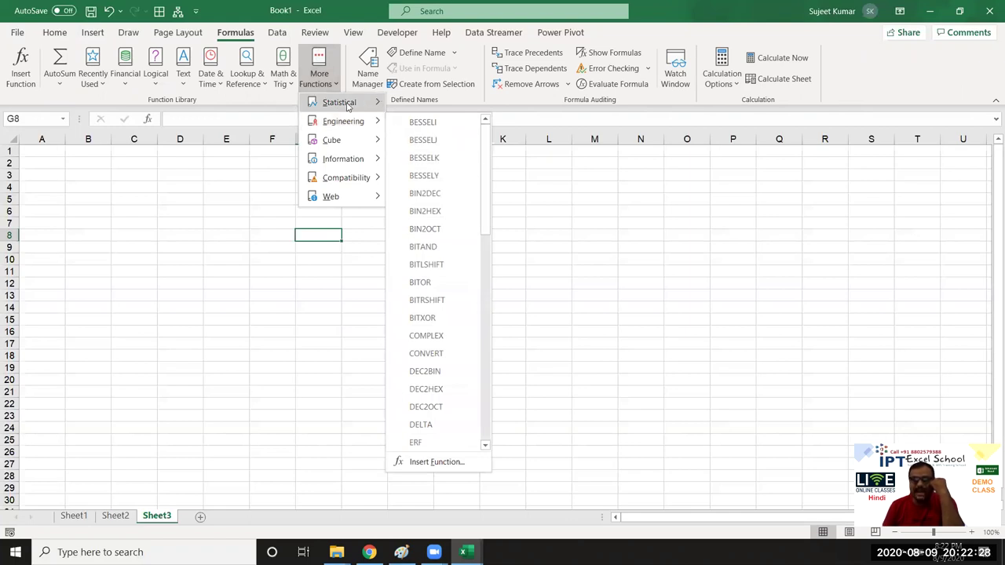
pyautogui.moveTo(348, 106)
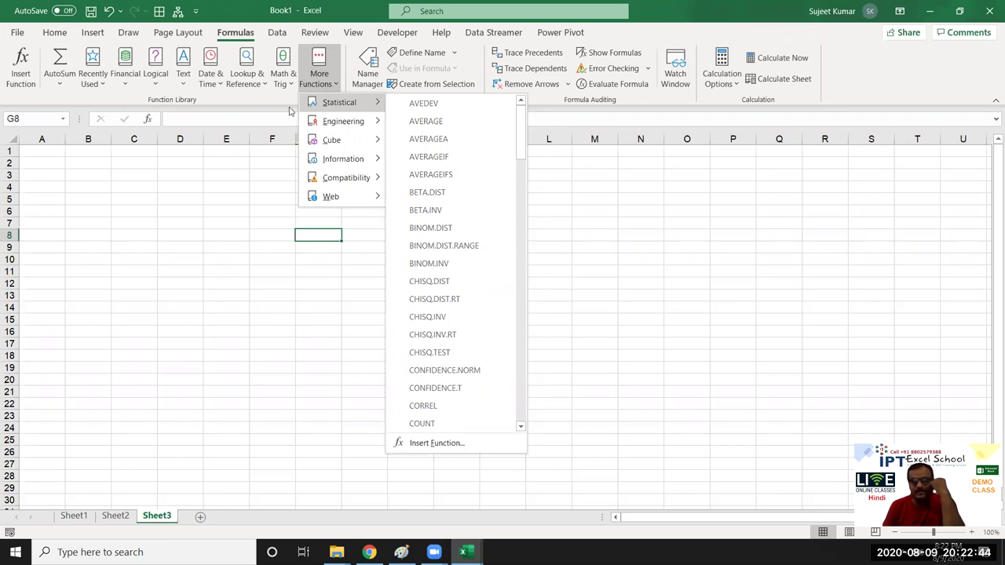
# Step: Open the Math & Trig function list, then the More Functions > Statistical list
pyautogui.click(284, 80)
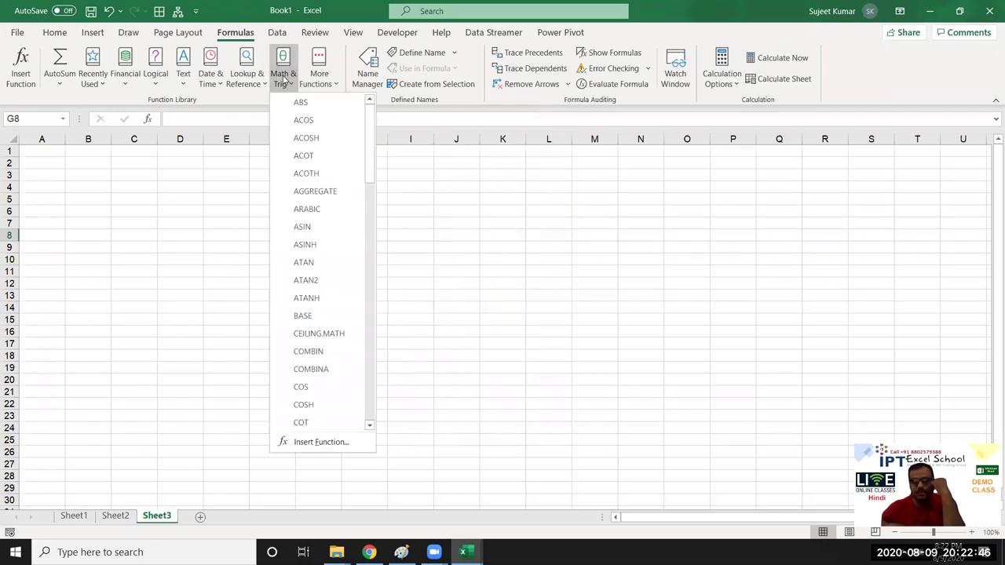
pyautogui.scroll(-3, 310, 236)
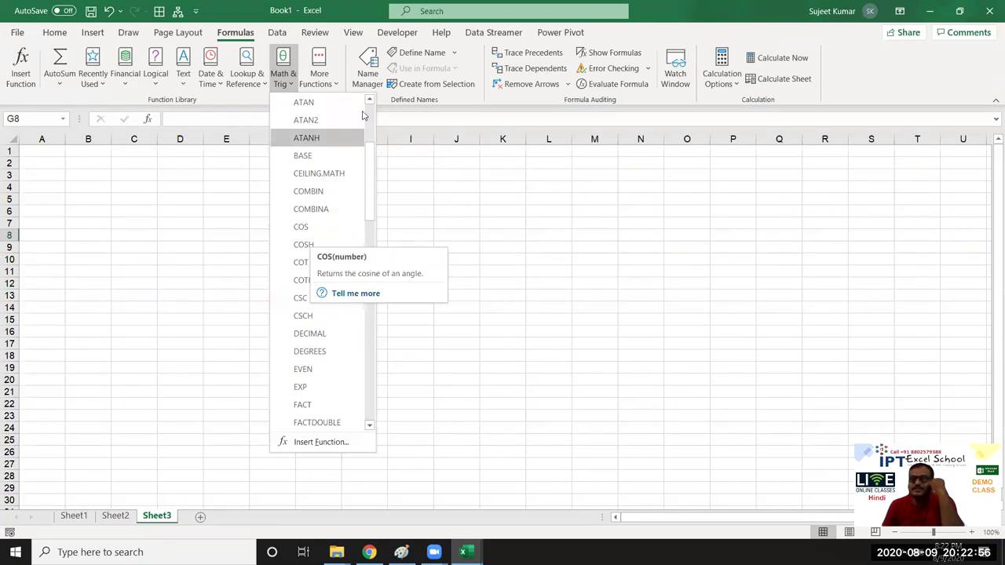
pyautogui.click(319, 75)
pyautogui.moveTo(335, 105)
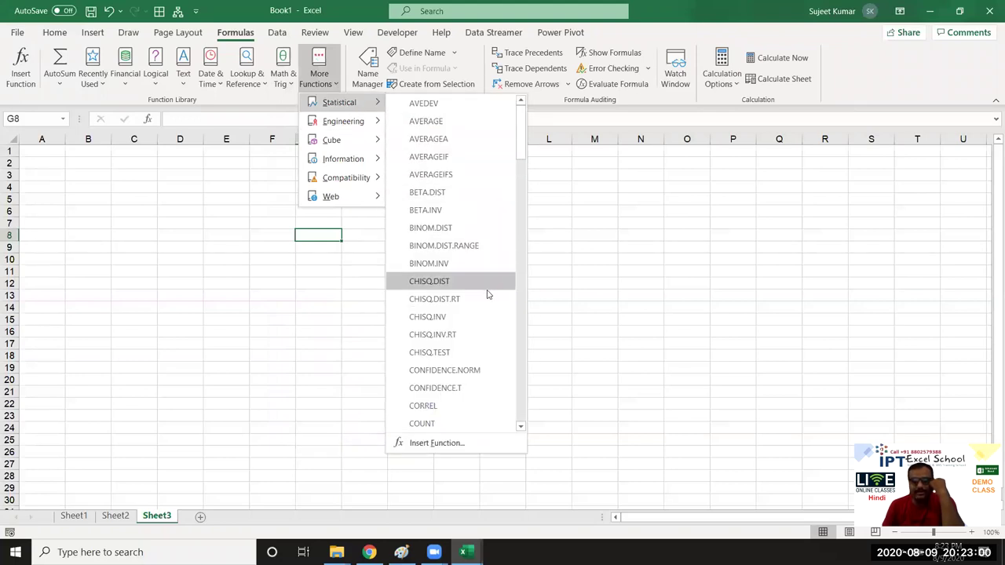
# Step: Scroll through the full list of statistical functions
pyautogui.scroll(-1, 487, 302)
pyautogui.scroll(-2, 485, 303)
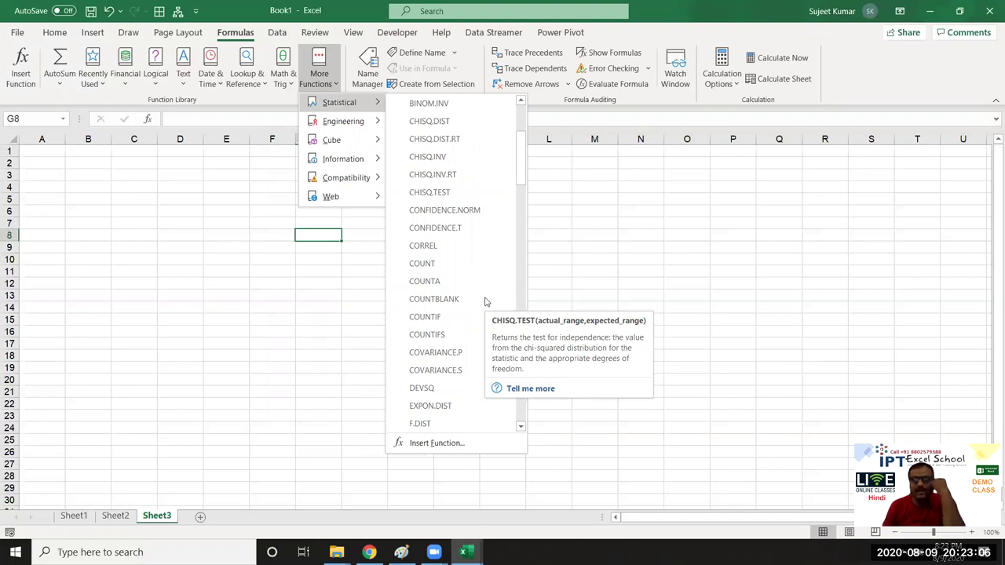
pyautogui.scroll(-2, 481, 318)
pyautogui.scroll(-3, 479, 325)
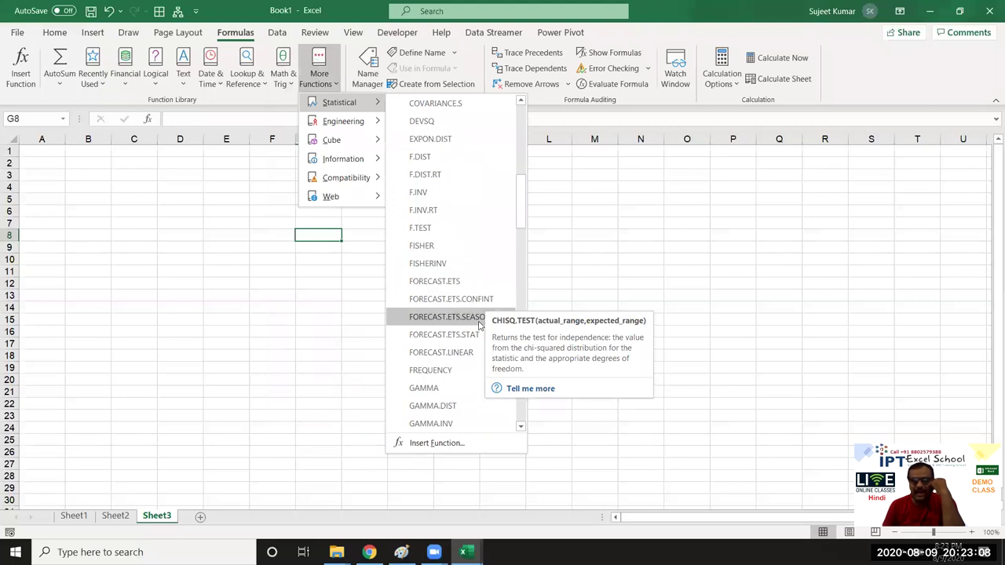
pyautogui.scroll(-4, 480, 325)
pyautogui.scroll(-3, 480, 323)
pyautogui.scroll(-3, 480, 322)
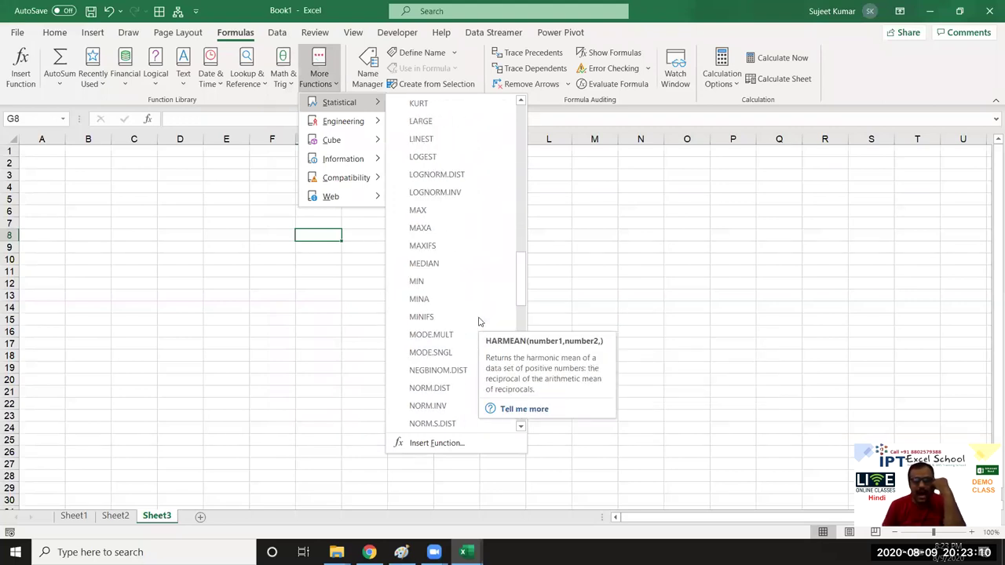
pyautogui.scroll(-3, 480, 321)
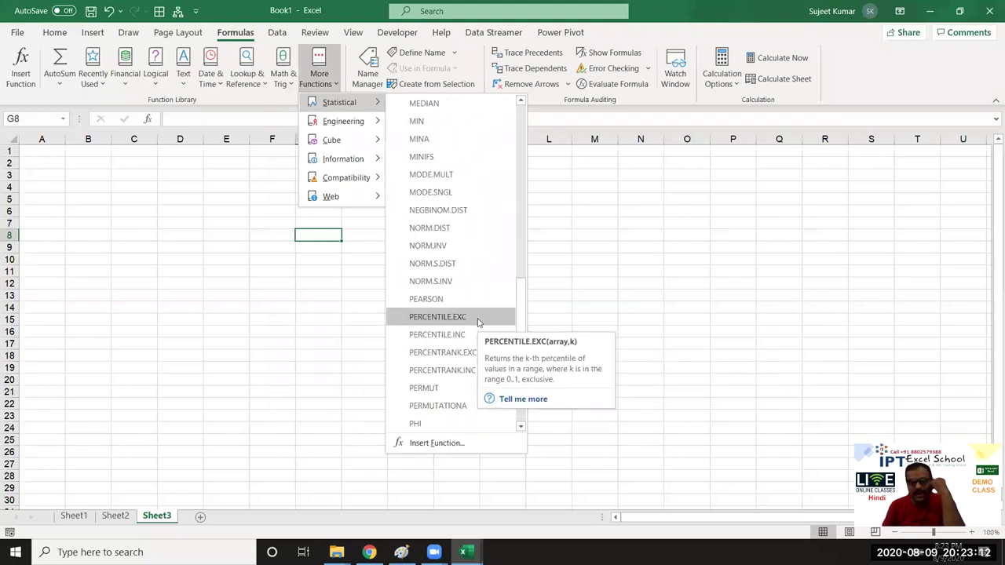
pyautogui.scroll(-3, 478, 322)
pyautogui.scroll(-1, 477, 323)
pyautogui.scroll(-2, 476, 323)
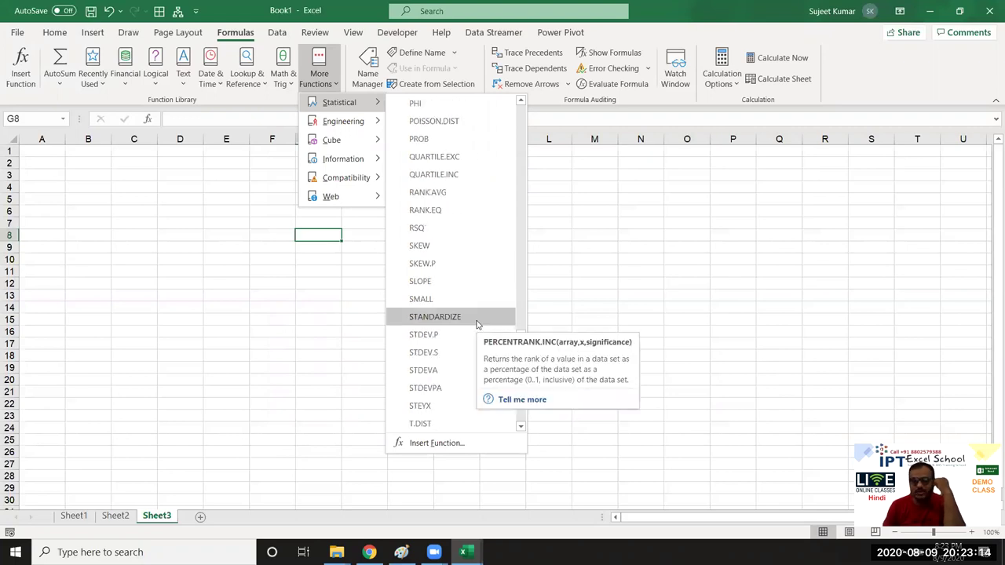
pyautogui.scroll(-3, 467, 382)
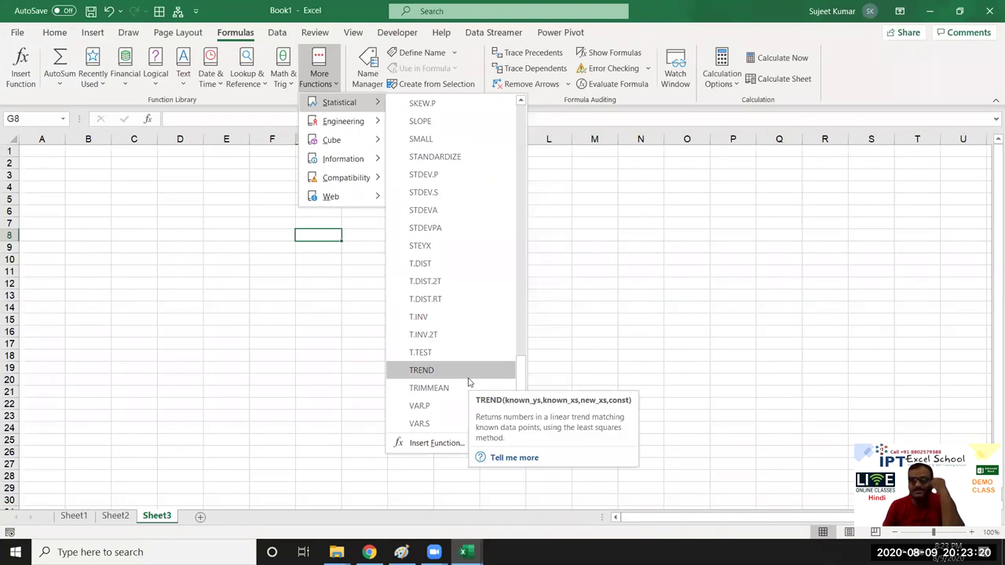
pyautogui.scroll(-2, 470, 382)
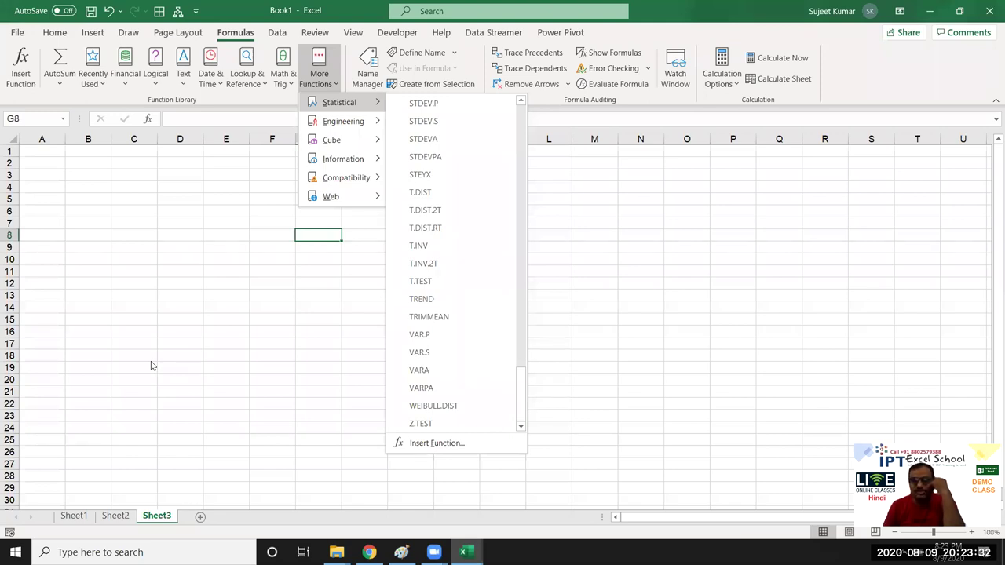
pyautogui.scroll(8, 517, 270)
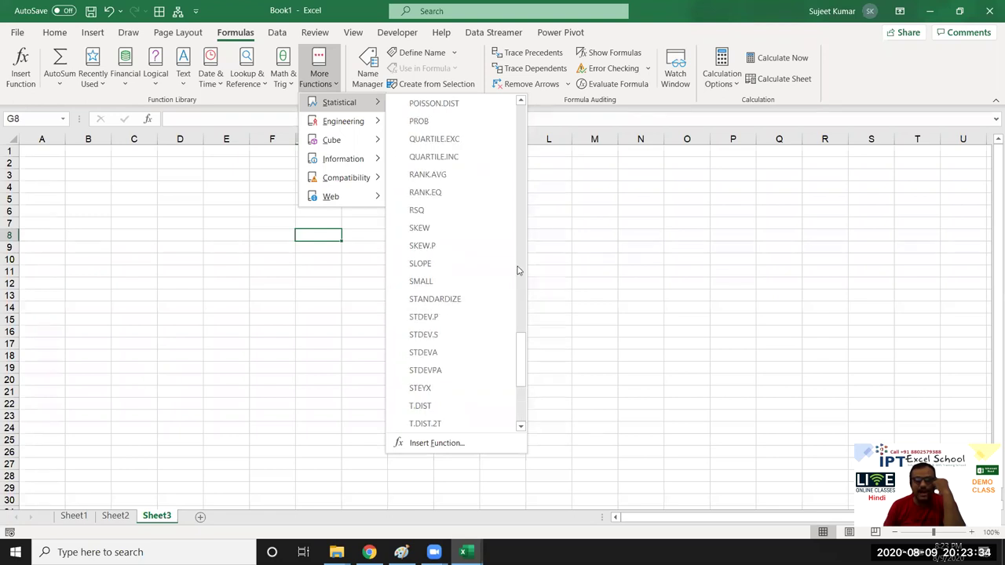
pyautogui.scroll(-2, 502, 267)
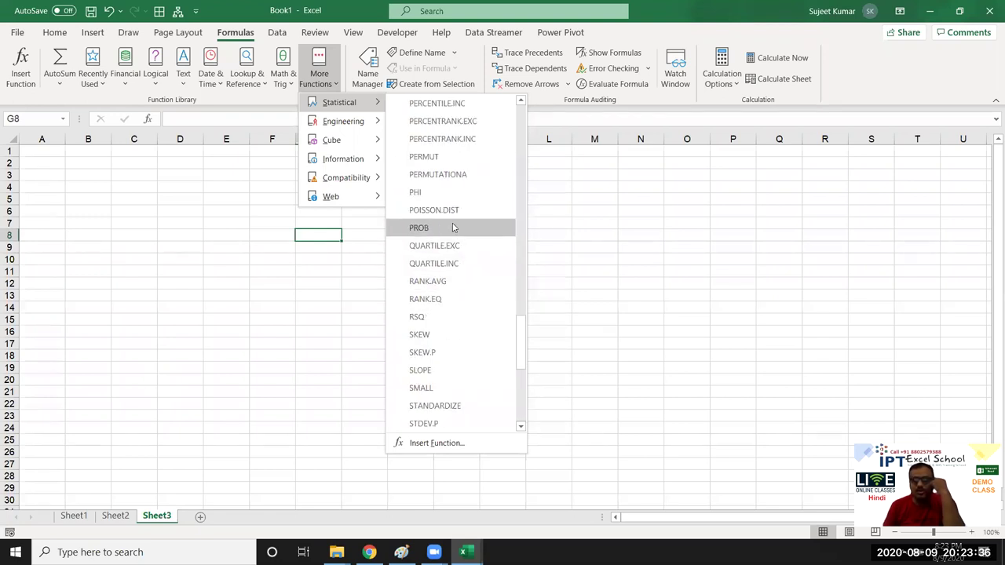
# Step: Close the function menus, leaving Sheet3 empty
pyautogui.moveTo(503, 241)
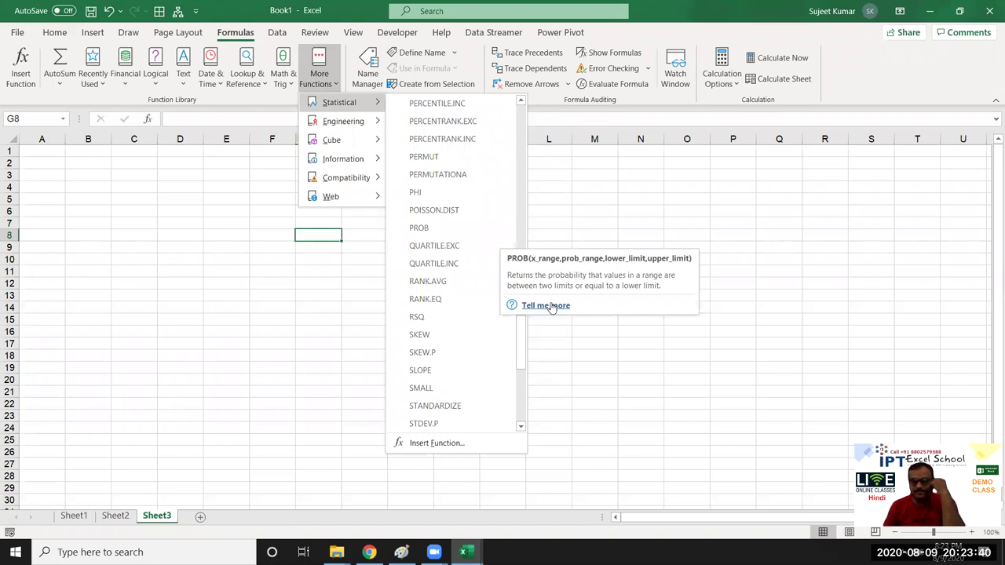
pyautogui.moveTo(495, 202)
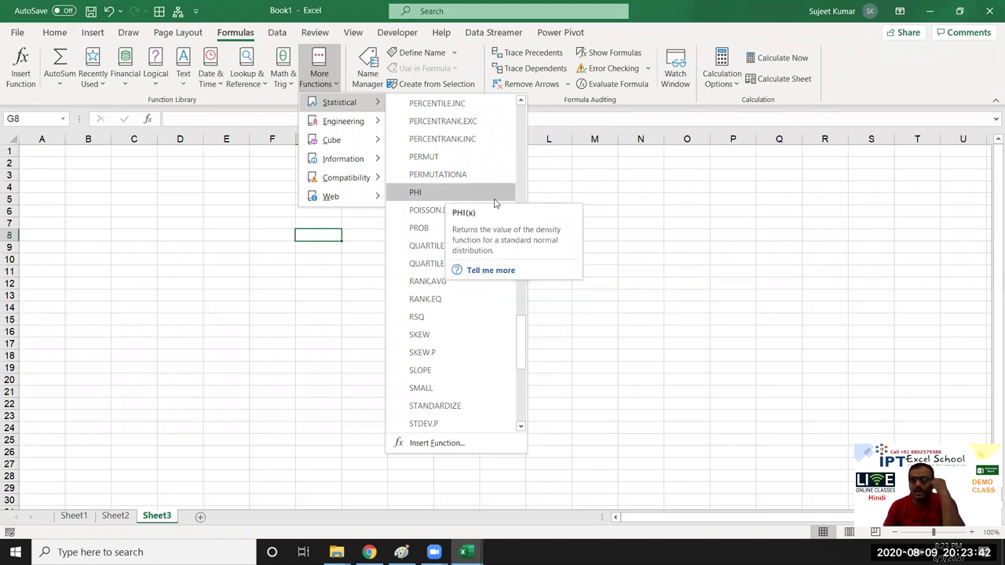
pyautogui.moveTo(511, 318)
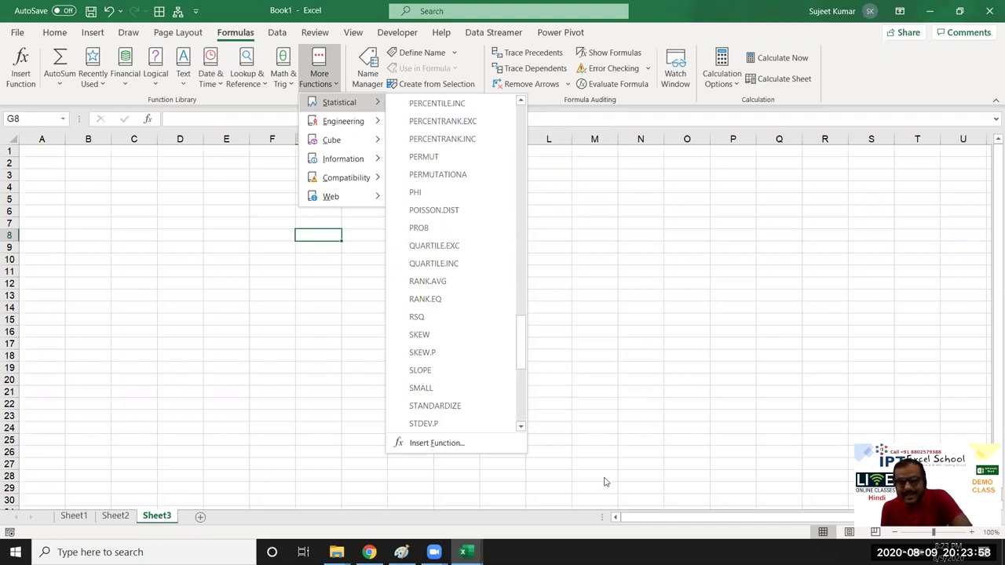
pyautogui.click(626, 373)
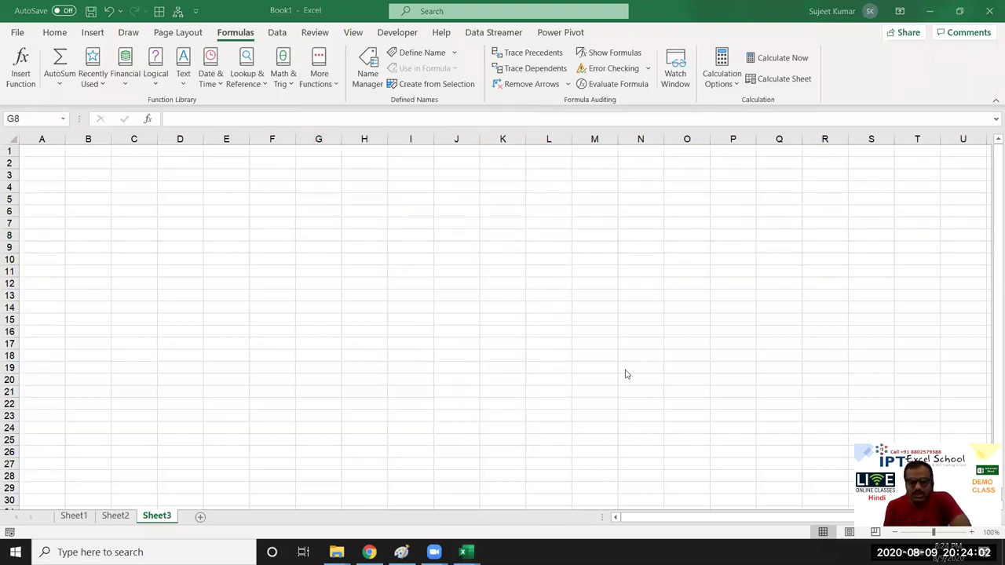
# Step: Switch to Chrome showing iptindia.com's Courses Offered, with Complete Course MIS at 100H
pyautogui.click(369, 552)
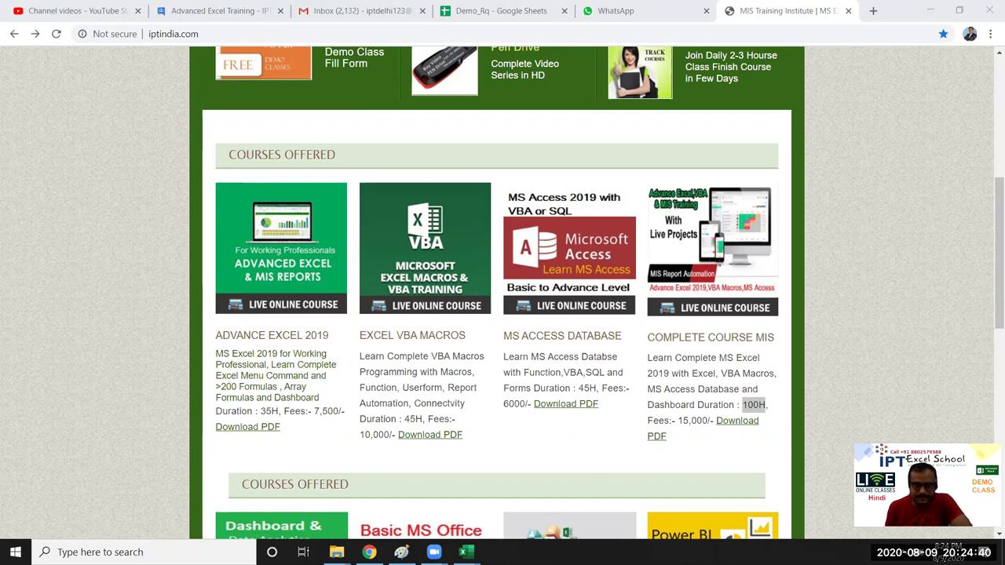
# Step: Open the Complete Course MIS page and scroll to Course Duration & Fees (65-75 hours, 15,000/-)
pyautogui.click(658, 289)
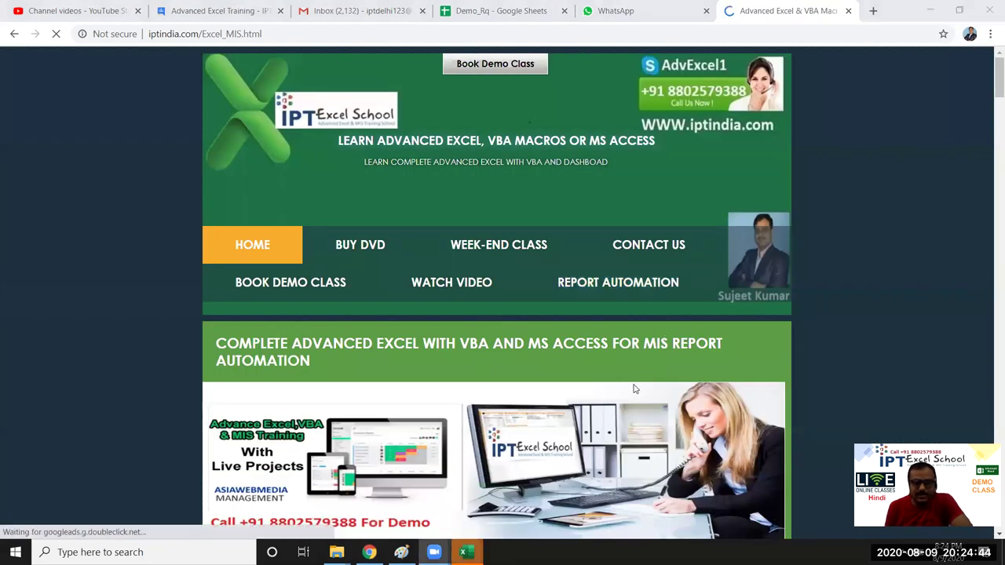
pyautogui.scroll(-10, 635, 388)
pyautogui.scroll(-3, 632, 385)
pyautogui.scroll(-5, 632, 384)
pyautogui.scroll(-4, 631, 388)
pyautogui.scroll(-5, 628, 396)
pyautogui.scroll(-5, 626, 398)
pyautogui.scroll(-5, 626, 400)
pyautogui.scroll(-5, 626, 404)
pyautogui.scroll(-5, 625, 404)
pyautogui.scroll(-5, 625, 404)
pyautogui.scroll(-3, 624, 405)
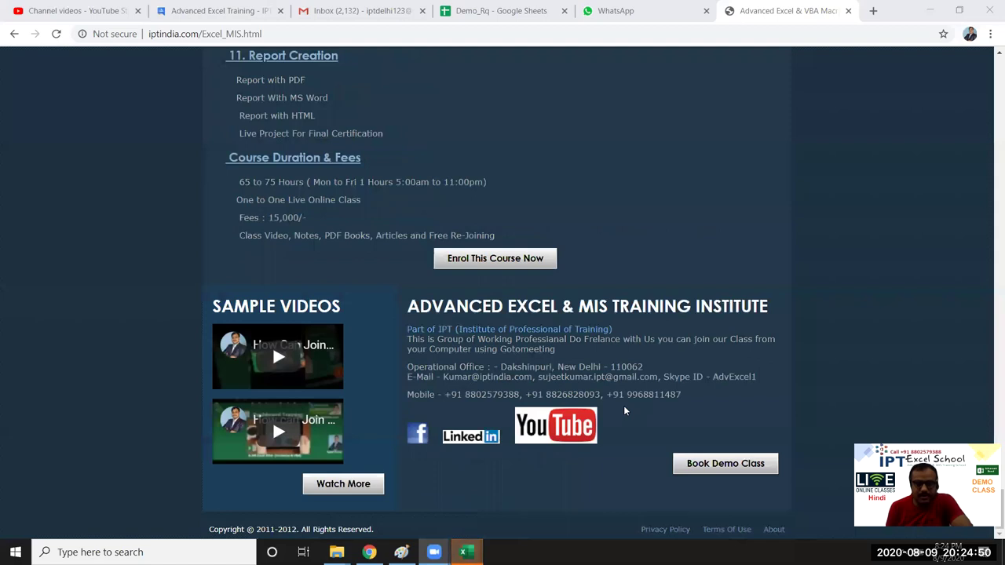
pyautogui.scroll(2, 623, 405)
# Step: Select in turn the words Notes, PDF and Articles in the course inclusions
pyautogui.moveTo(245, 366); pyautogui.dragTo(257, 375)
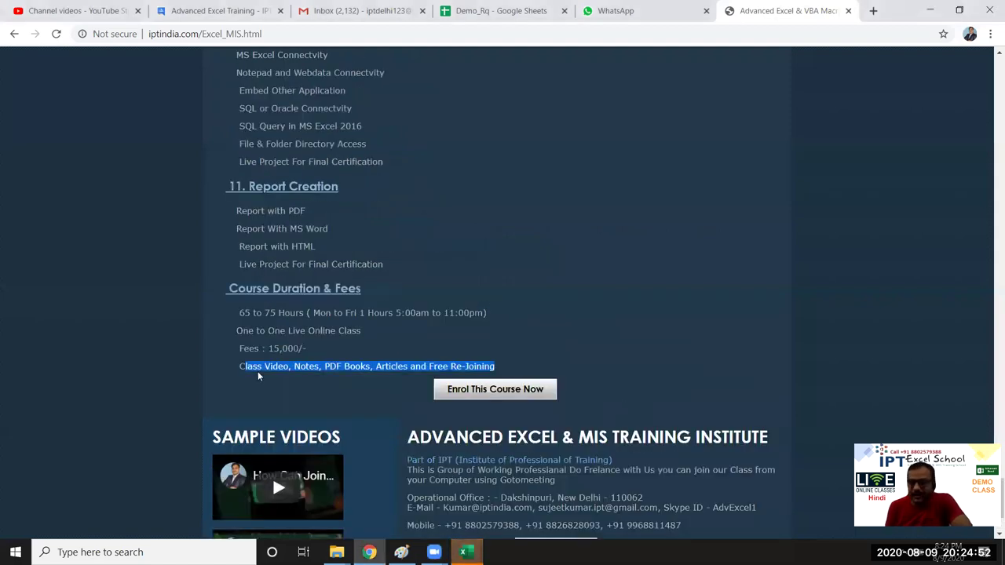
pyautogui.click(306, 366)
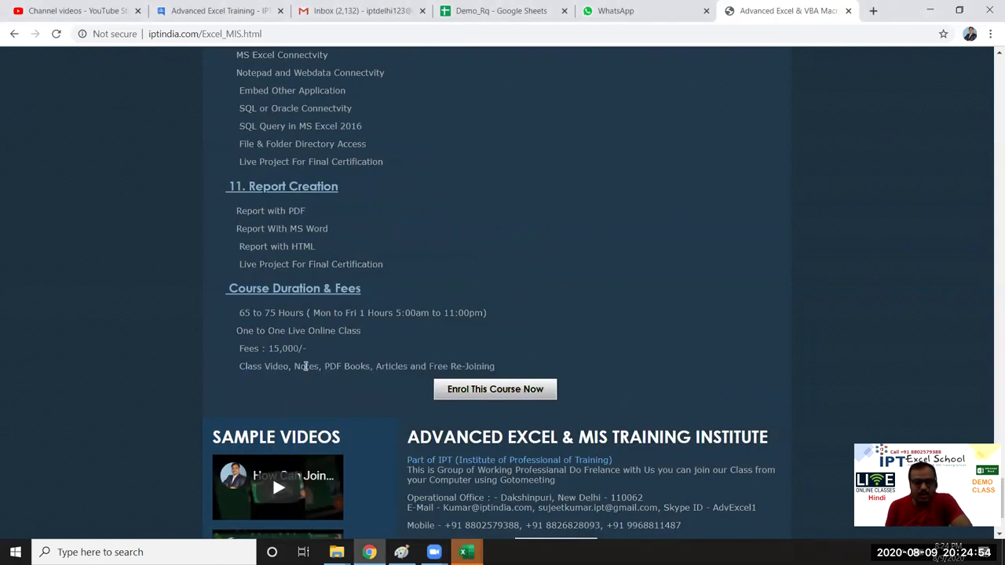
pyautogui.doubleClick(306, 366)
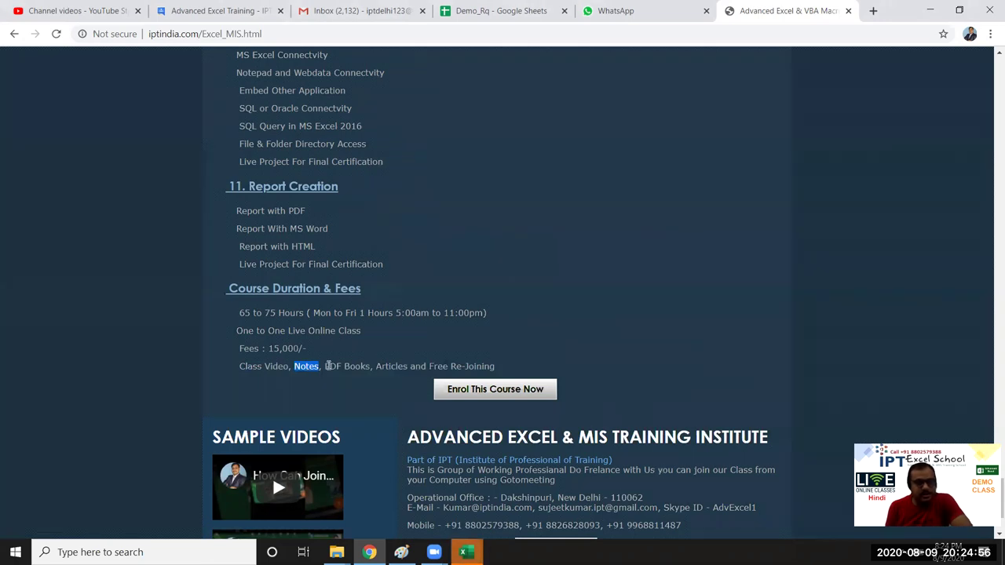
pyautogui.click(332, 367)
pyautogui.doubleClick(333, 367)
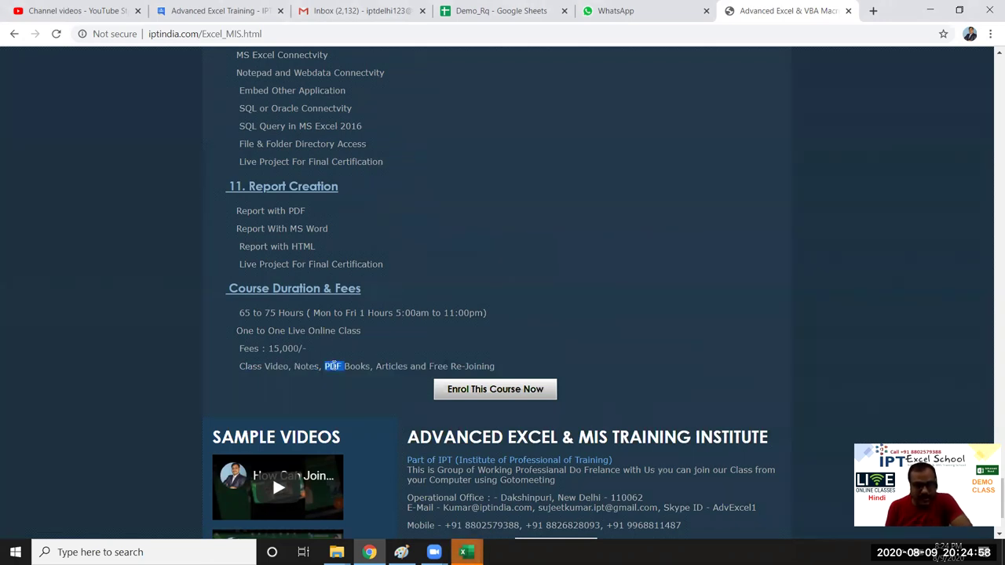
pyautogui.click(397, 365)
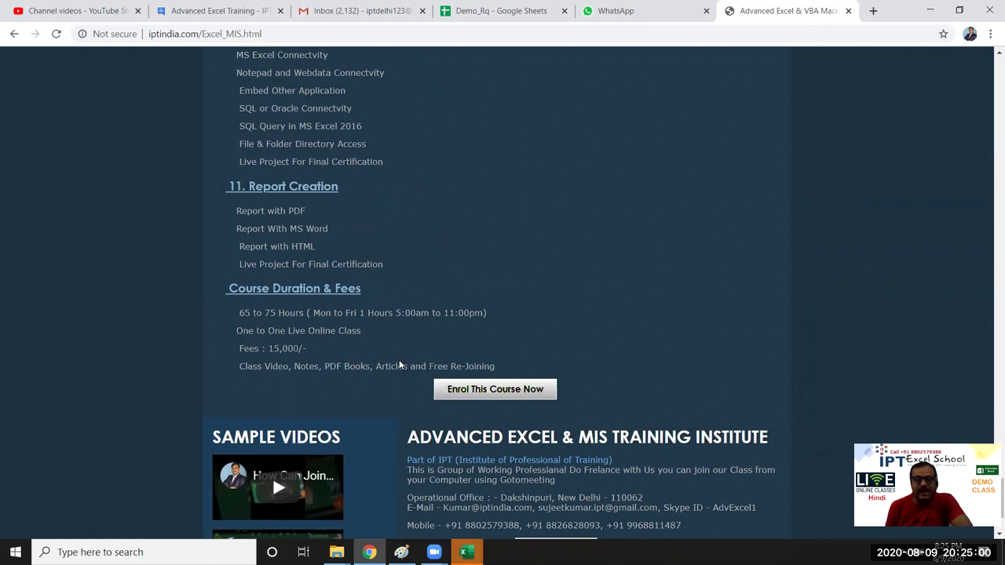
pyautogui.doubleClick(397, 365)
# Step: Highlight the phrase 'Free Re-Joining' in the Excel MIS course inclusions
pyautogui.moveTo(428, 365); pyautogui.dragTo(506, 377)
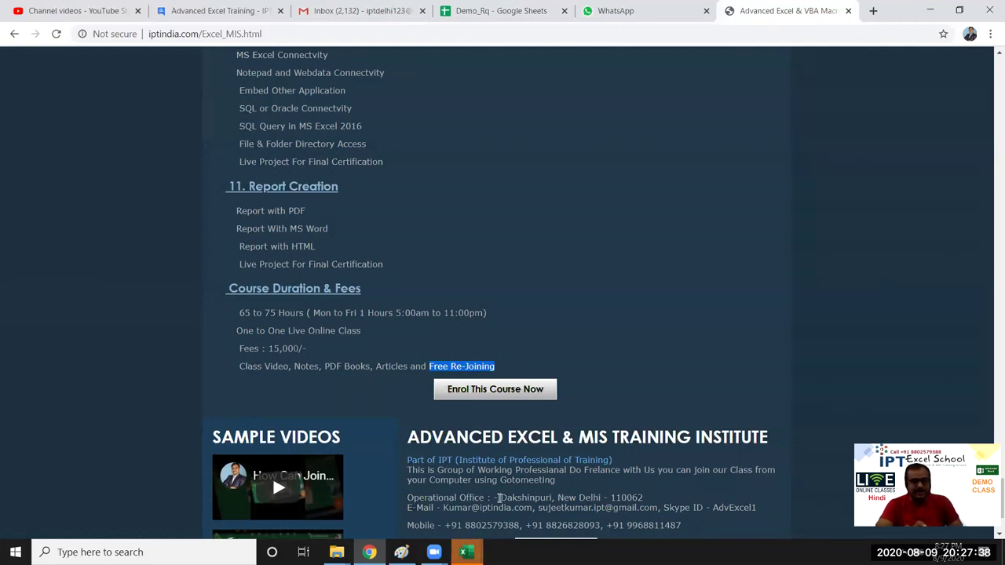
# Step: Minimize Chrome to reveal the desktop with the institute wallpaper
pyautogui.press('super+d')
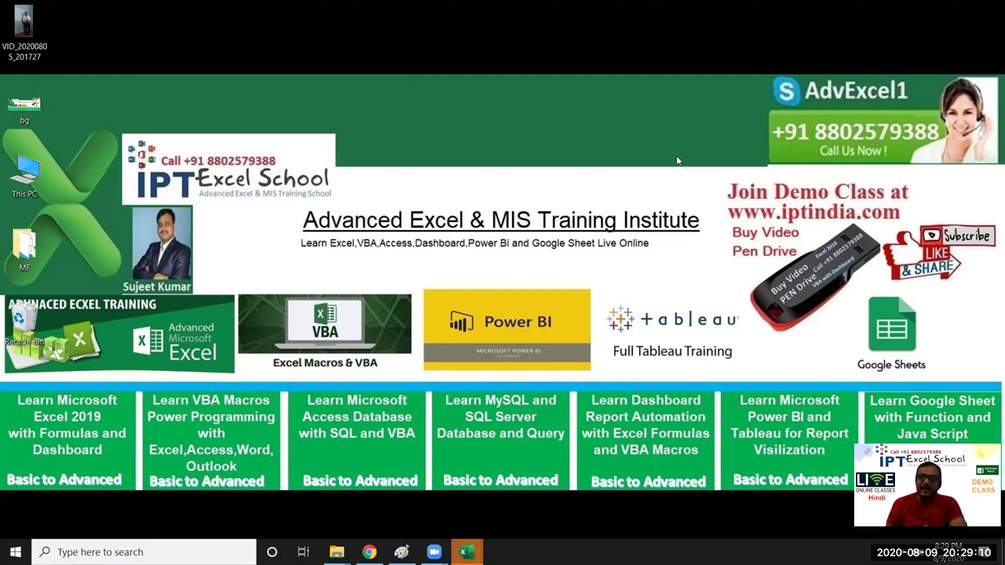
# Step: Return to the Book1 workbook on Sheet3 and close the AutoRecover error dialog
pyautogui.hotkey('alt', 'Tab')
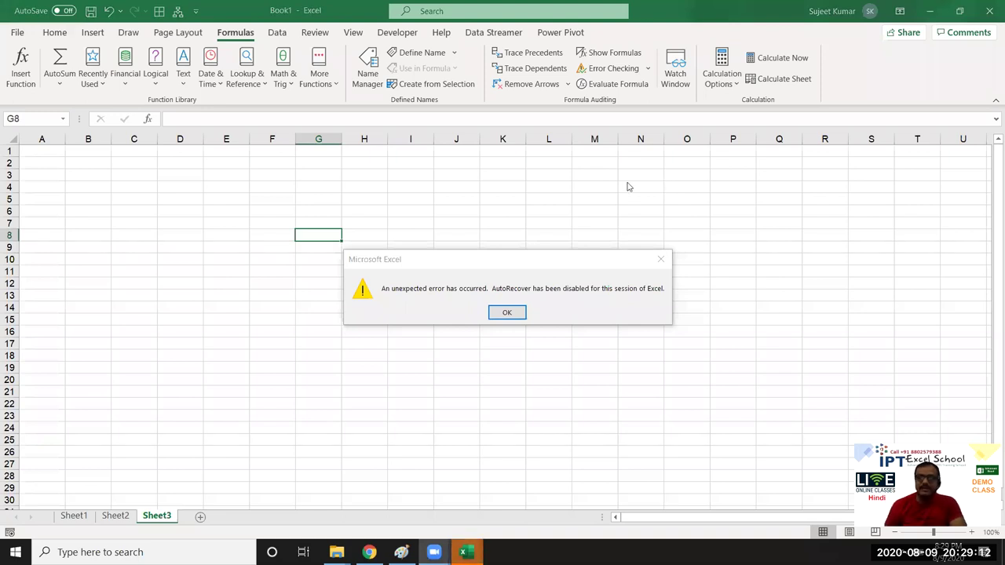
pyautogui.click(660, 261)
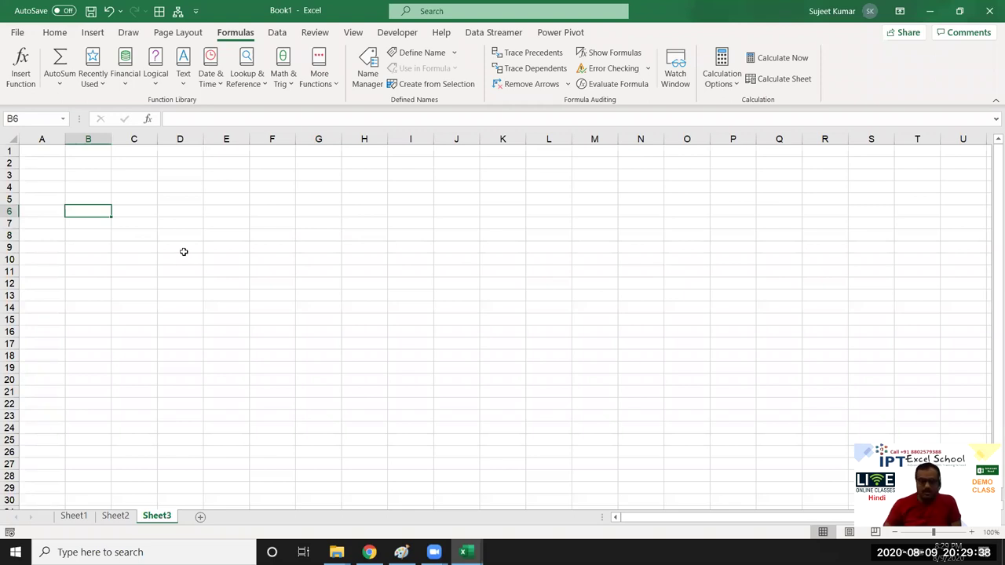
# Step: Enter year headings 2015 in B6 and 2016 in C6
pyautogui.write('2015')
pyautogui.press('Return')
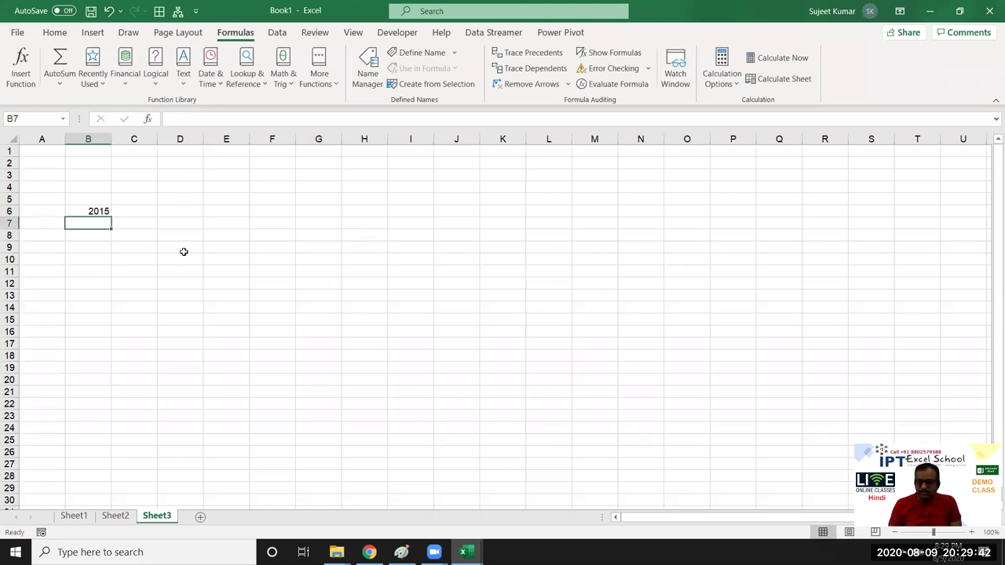
pyautogui.press('Up')
pyautogui.press('Right')
pyautogui.press('Down')
pyautogui.press('Left')
pyautogui.press('Up')
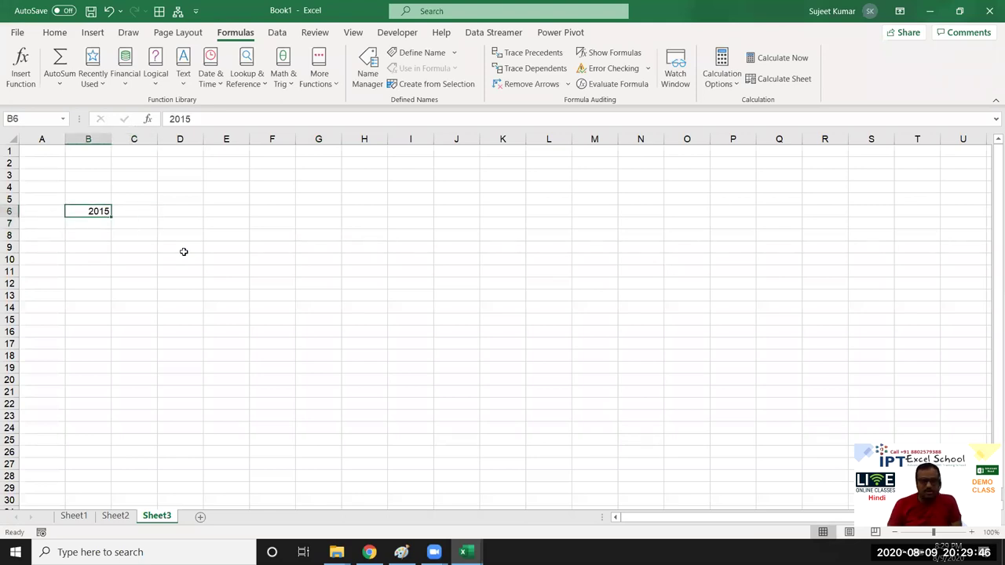
pyautogui.press('Right')
pyautogui.write('2016')
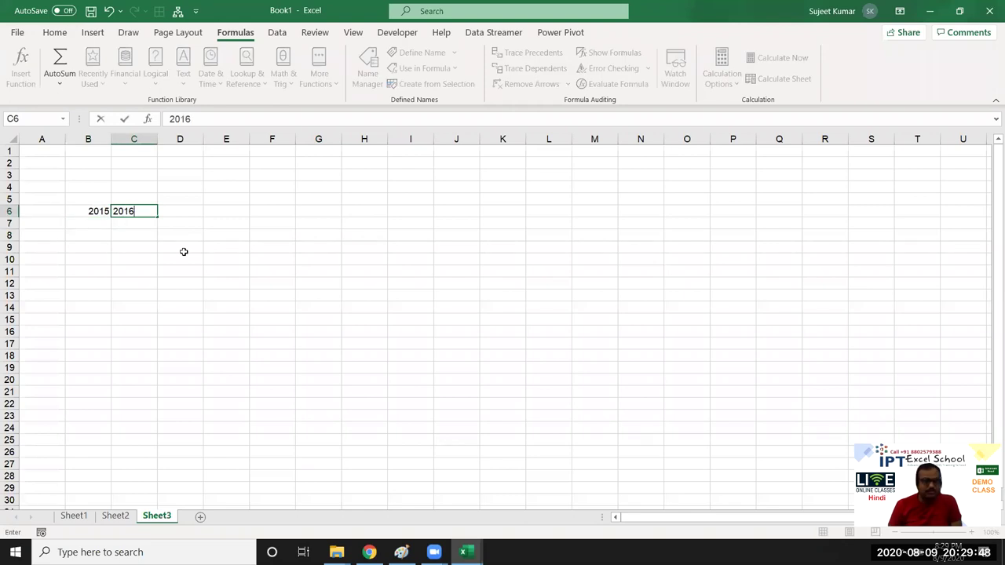
pyautogui.press('Return')
# Step: Enter 63 and 36 as the 2015 and 2016 values in B7 and C7
pyautogui.press('Left')
pyautogui.write('63')
pyautogui.press('Right')
pyautogui.write('36')
pyautogui.press('Return')
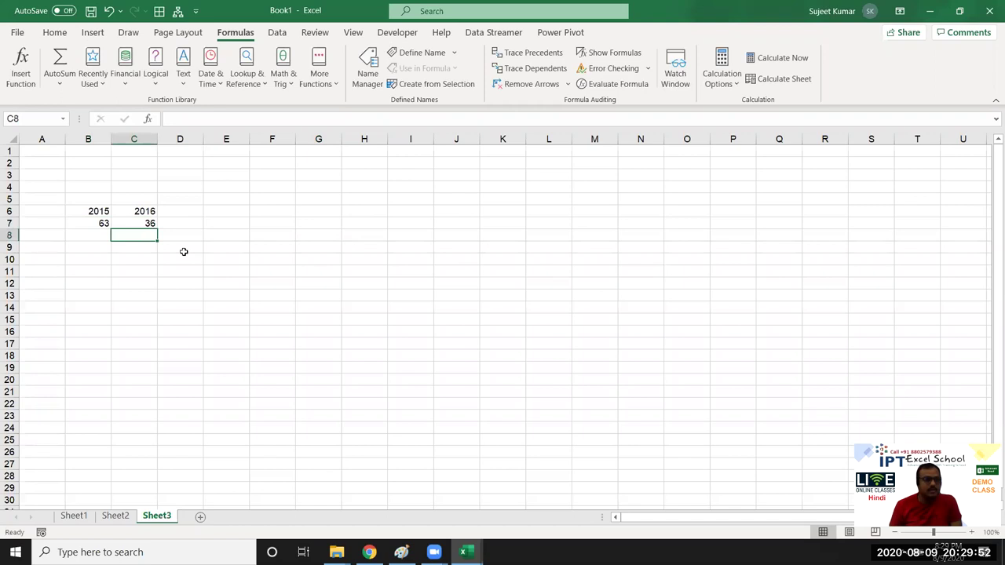
pyautogui.press('Left')
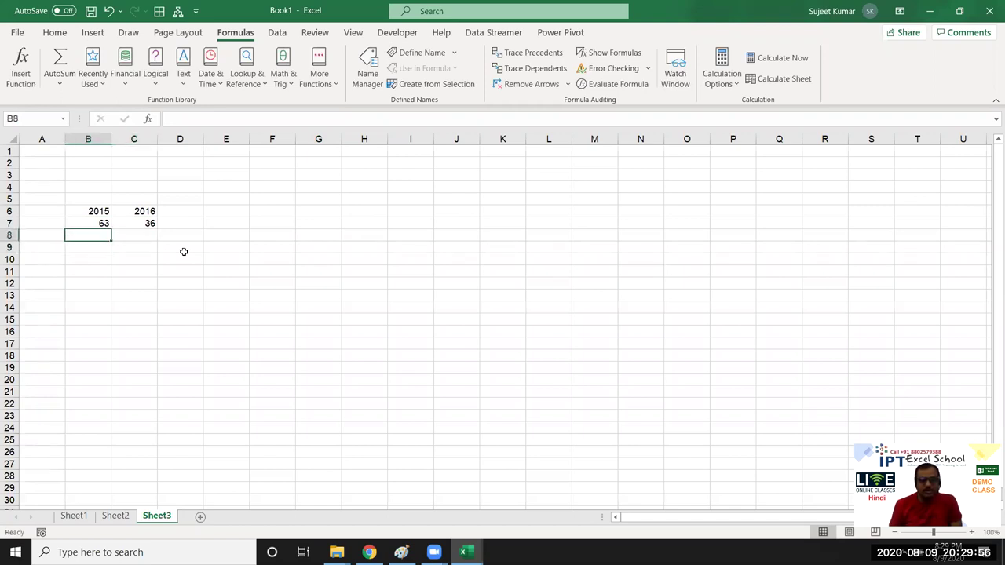
# Step: Enter the growth formula =(C7-B7)/C7 in D7, giving -0.75
pyautogui.press('Right')
pyautogui.press('Right')
pyautogui.press('Up')
pyautogui.press('Up')
pyautogui.press('Right')
pyautogui.press('Left')
pyautogui.press('Down')
pyautogui.write('=')
pyautogui.press('Left')
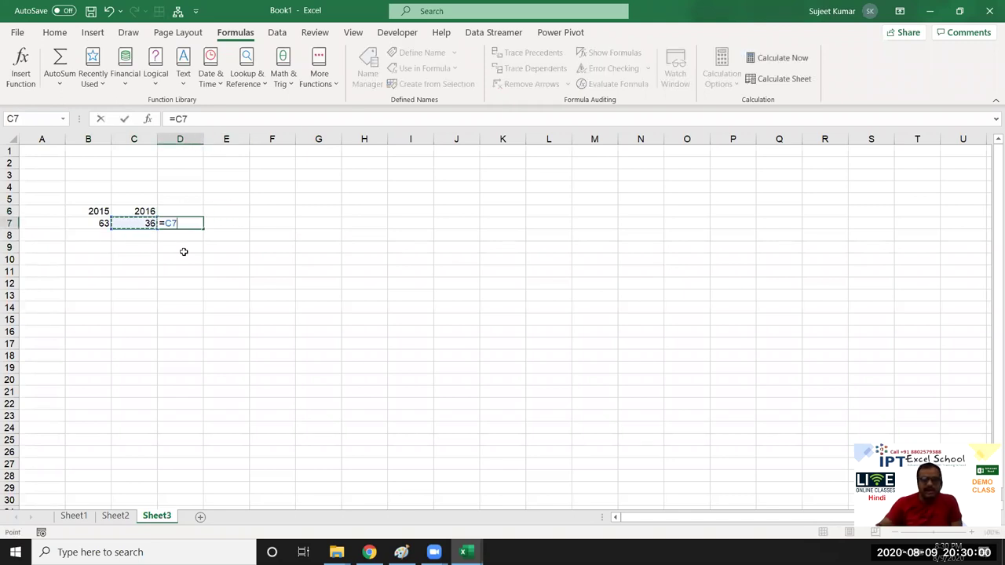
pyautogui.press('BackSpace')
pyautogui.press('BackSpace')
pyautogui.write('(')
pyautogui.press('Left')
pyautogui.write('-')
pyautogui.press('Left')
pyautogui.press('Left')
pyautogui.write(')')
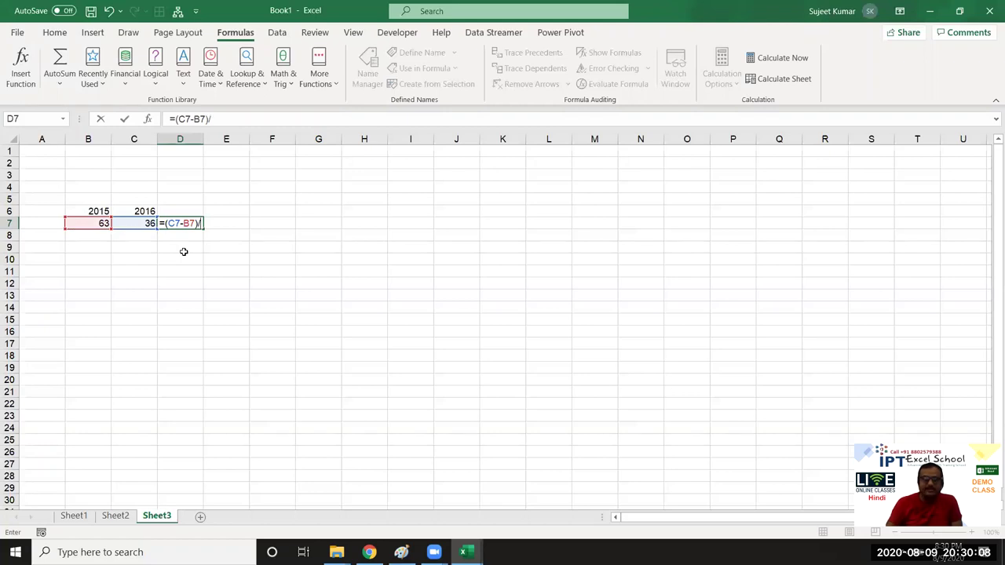
pyautogui.press('Left')
pyautogui.press('Return')
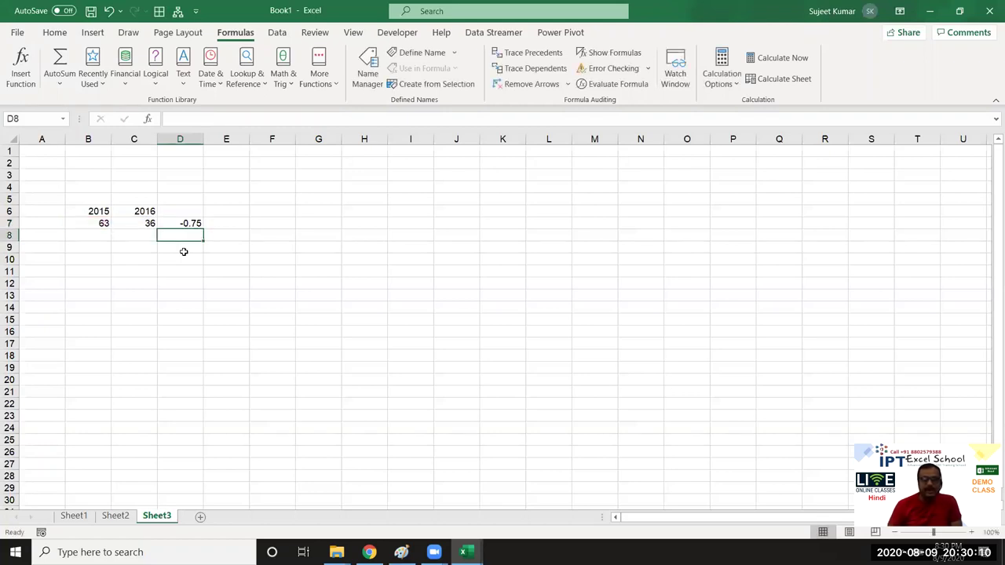
# Step: Apply Percent style to D7 so the growth reads -75%
pyautogui.press('Up')
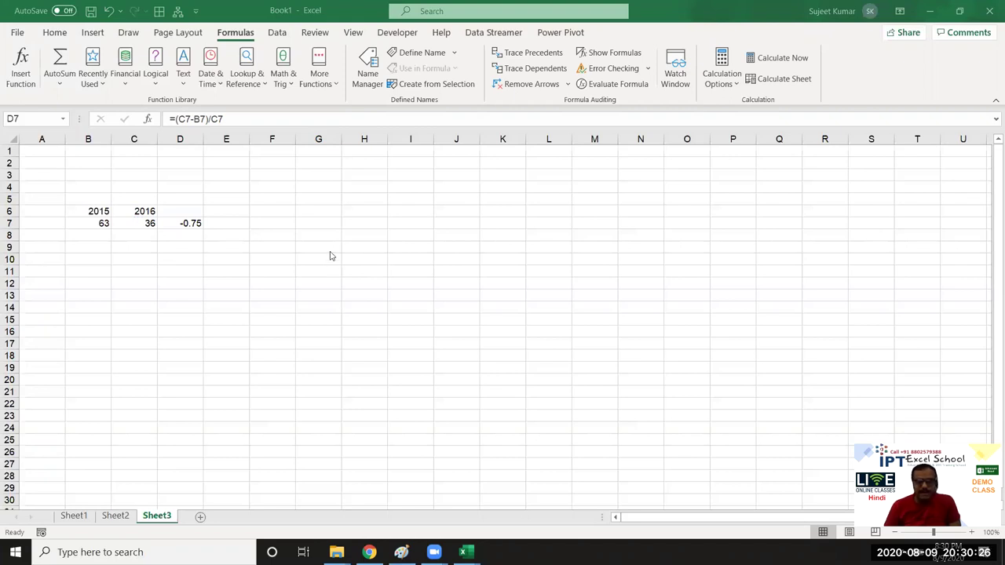
pyautogui.click(180, 224)
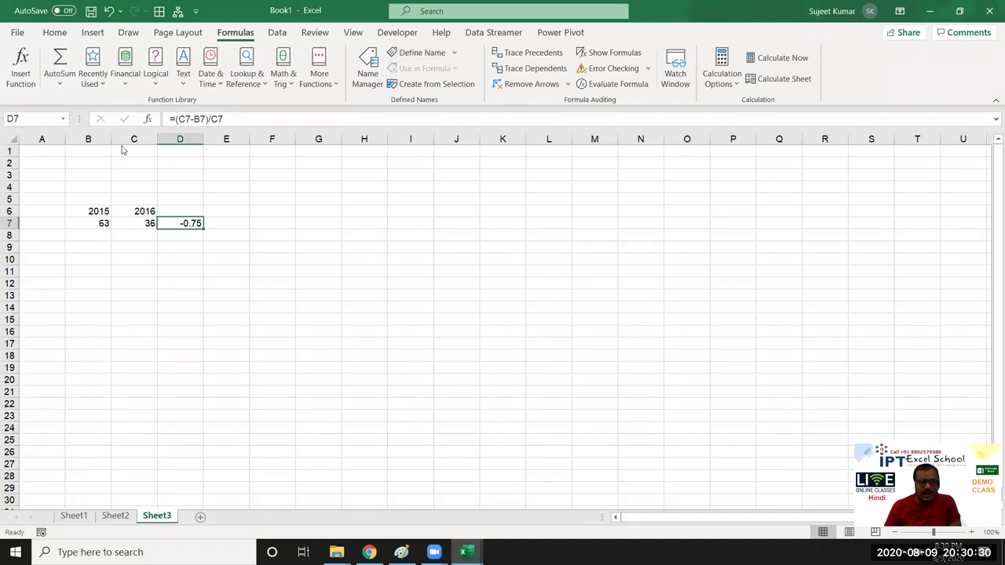
pyautogui.click(54, 32)
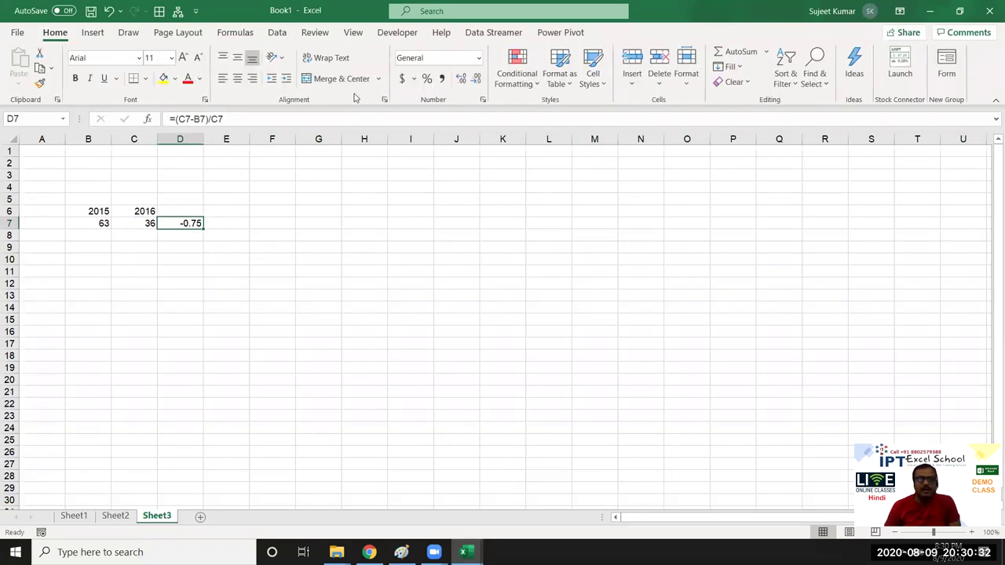
pyautogui.hotkey('ctrl', 'shift', '5')
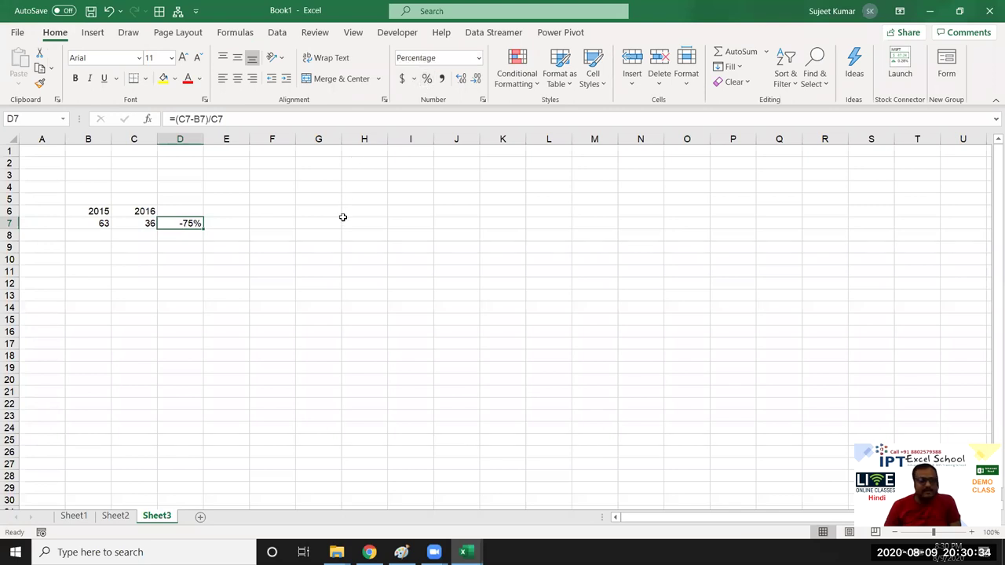
pyautogui.click(235, 211)
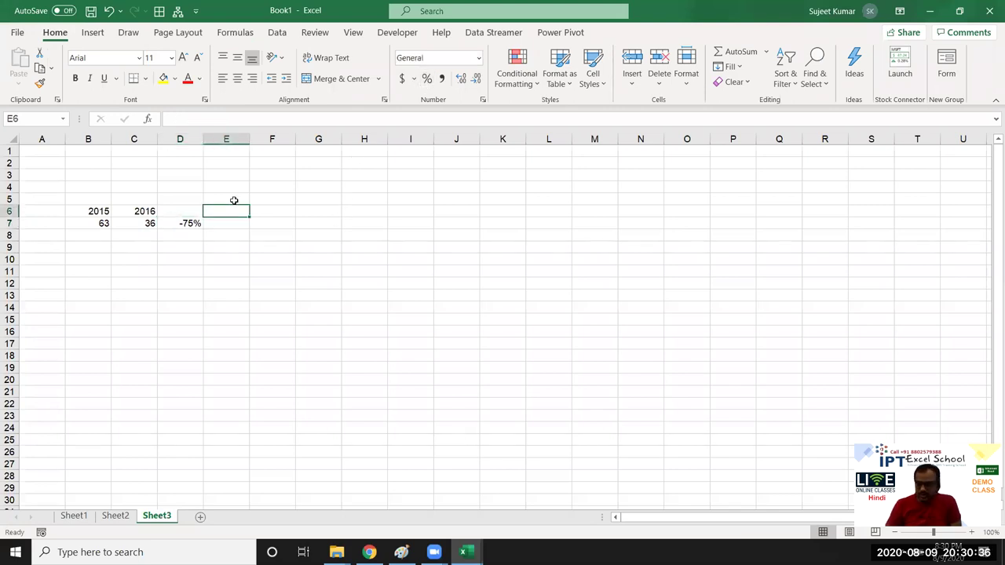
# Step: Put the 2017 heading in E6, clearing the stray entry in E7 and duplicate in F6
pyautogui.write('2016')
pyautogui.press('Tab')
pyautogui.write('2017')
pyautogui.press('Return')
pyautogui.press('Left')
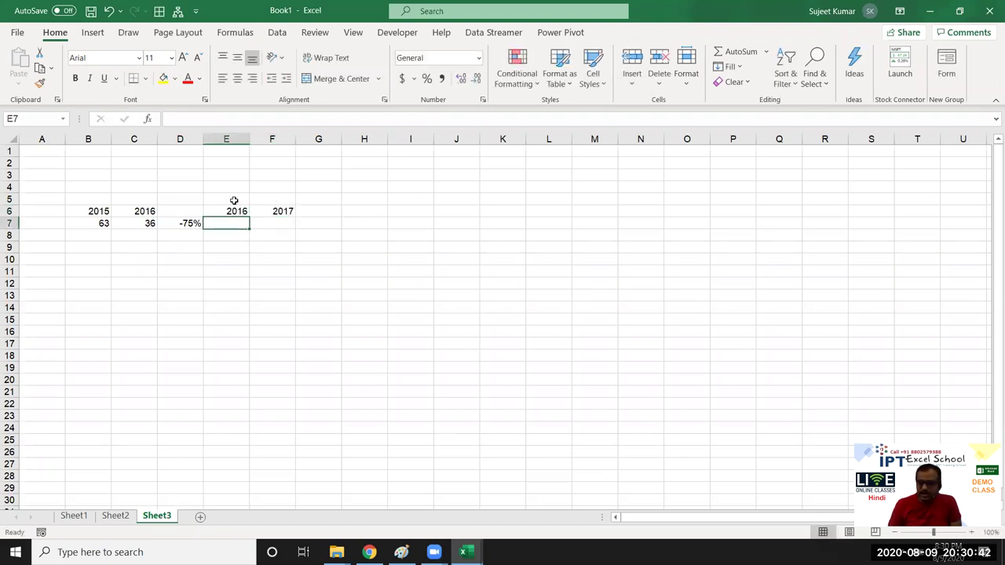
pyautogui.write('2')
pyautogui.press('Escape')
pyautogui.press('Up')
pyautogui.write('2017')
pyautogui.press('Tab')
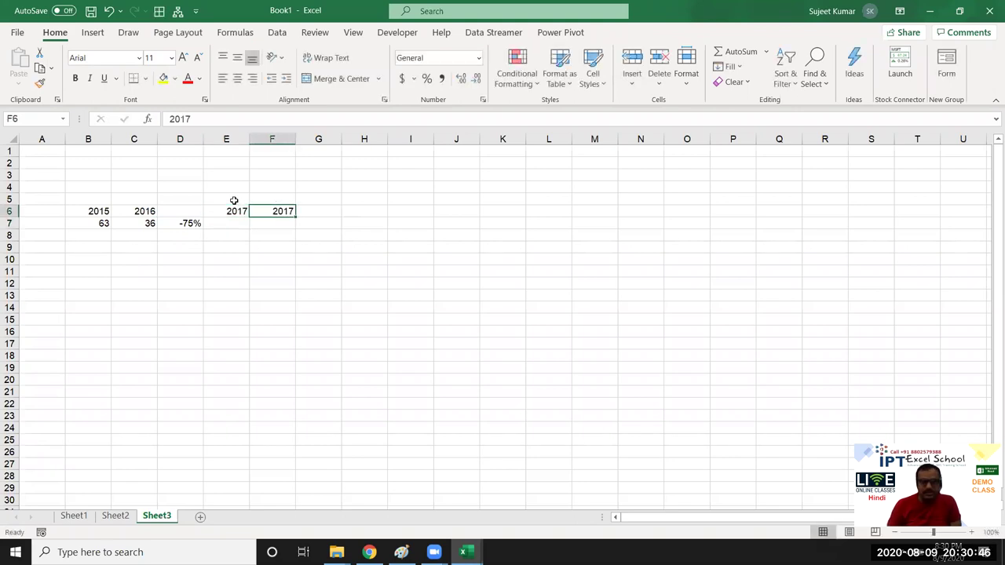
pyautogui.press('Delete')
pyautogui.press('End')
pyautogui.press('Left')
pyautogui.press('End')
pyautogui.press('Down')
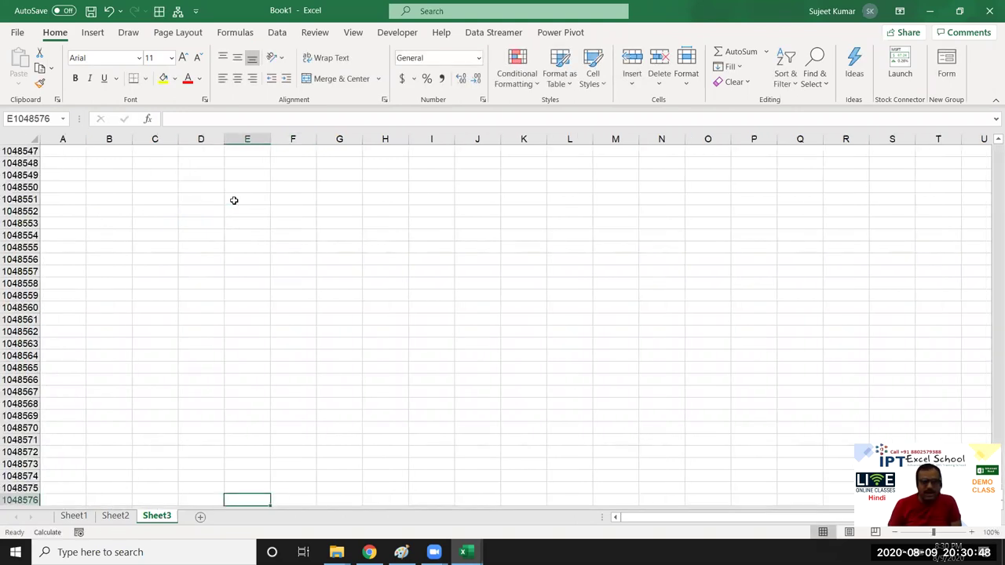
pyautogui.hotkey('ctrl', 'Up')
# Step: Enter 96 as the 2017 value in E7, discarding an unfinished formula
pyautogui.press('Down')
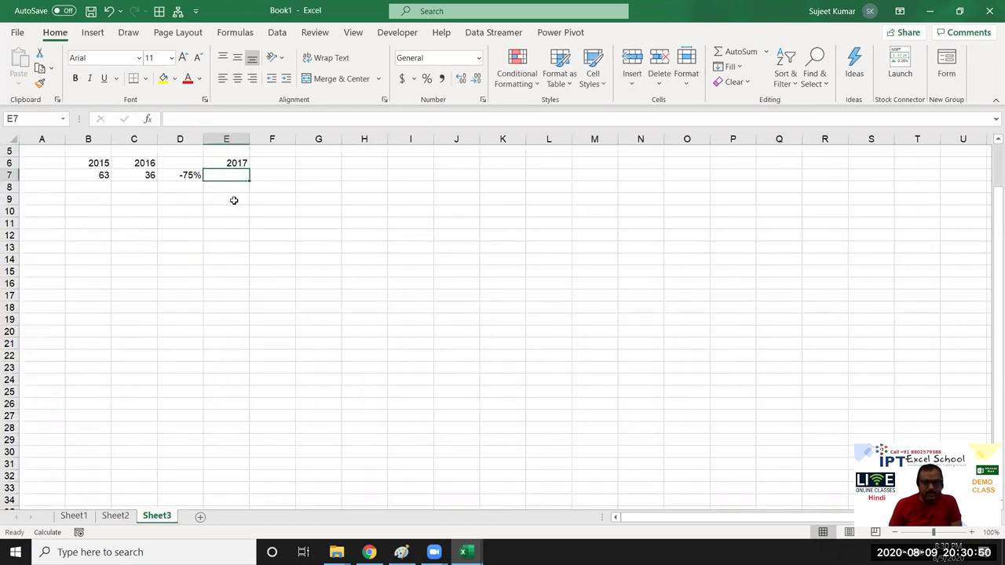
pyautogui.write('=(')
pyautogui.press('Left')
pyautogui.press('Left')
pyautogui.write('-*')
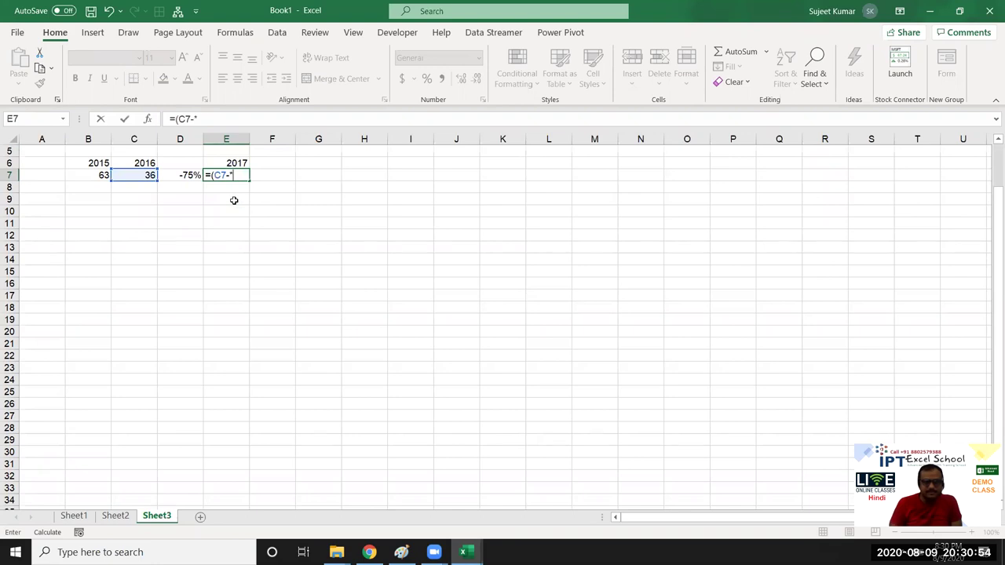
pyautogui.press('Left')
pyautogui.press('Left')
pyautogui.press('Left')
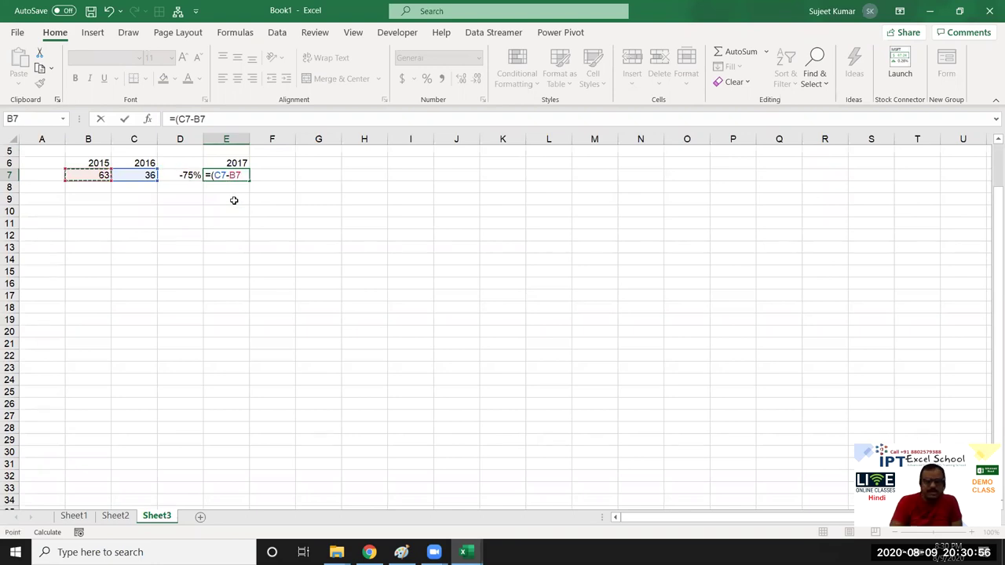
pyautogui.press('Escape')
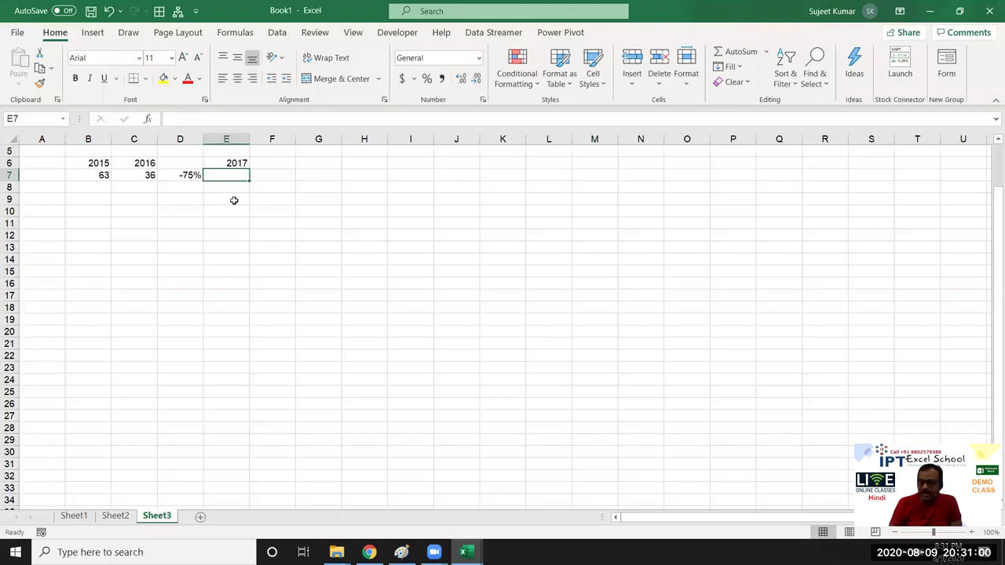
pyautogui.write('96')
pyautogui.press('Return')
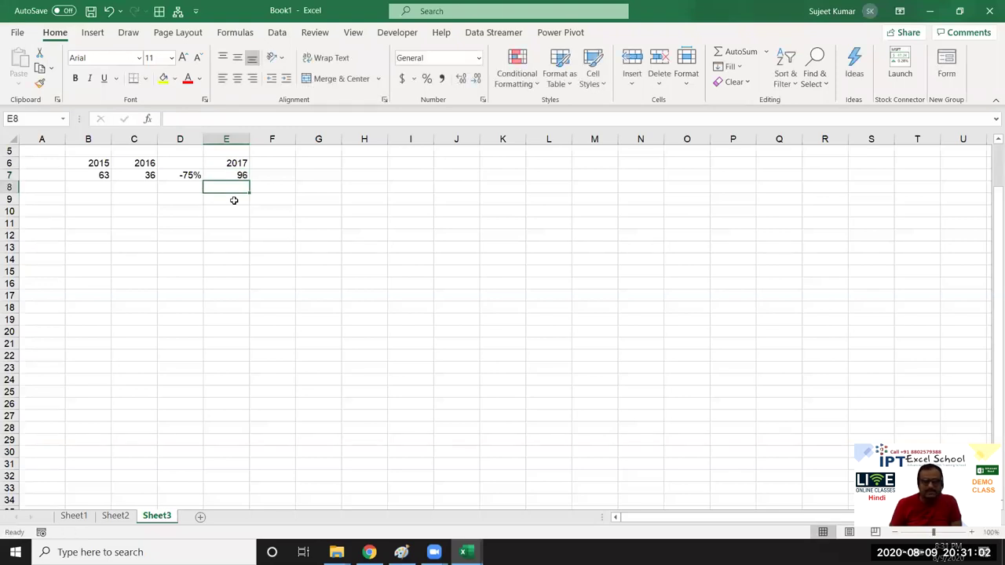
# Step: Enter the growth formula =(C7-E7)/E7 in F7, giving -0.625
pyautogui.press('Up')
pyautogui.press('Right')
pyautogui.write('=')
pyautogui.press('Left')
pyautogui.press('Left')
pyautogui.press('Left')
pyautogui.press('BackSpace')
pyautogui.press('BackSpace')
pyautogui.write('(')
pyautogui.press('Left')
pyautogui.press('Left')
pyautogui.press('Left')
pyautogui.write('-')
pyautogui.press('Up')
pyautogui.press('Down')
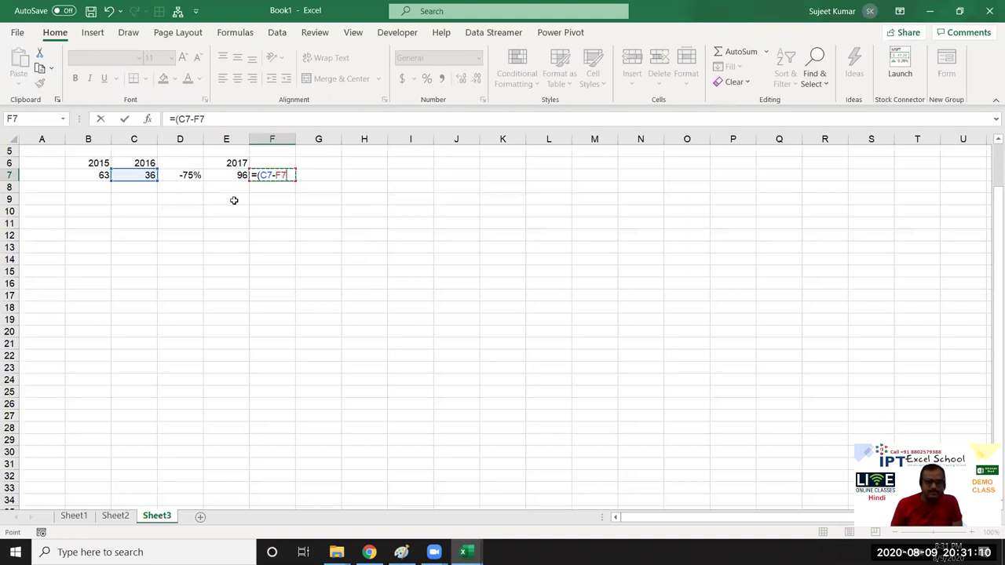
pyautogui.press('Left')
pyautogui.write(')')
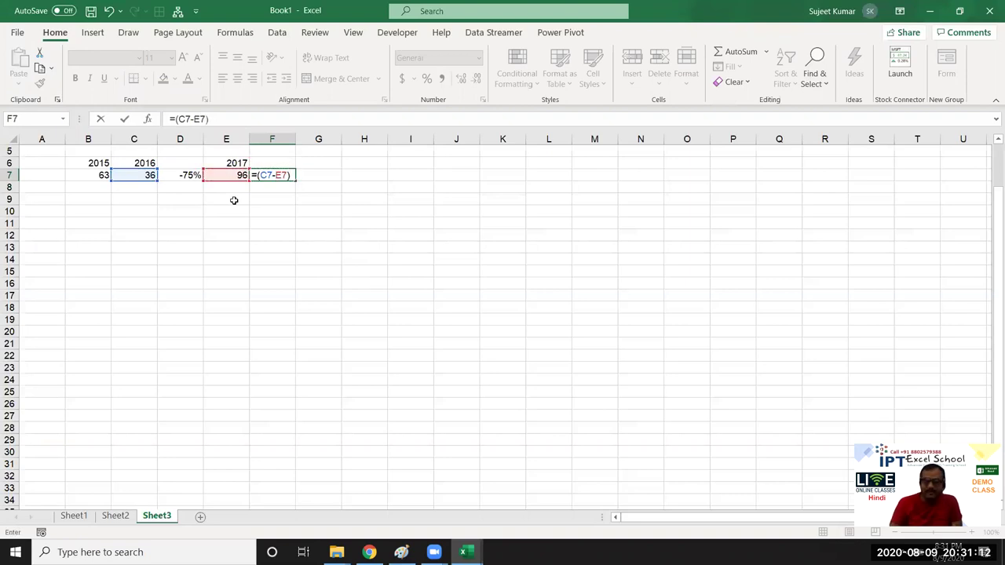
pyautogui.press('Left')
pyautogui.press('Return')
pyautogui.press('Up')
# Step: Show F7 as a percentage with corrected formula =(E7-C7)/E7 reading 63%, then bring up File Explorer
pyautogui.click(427, 78)
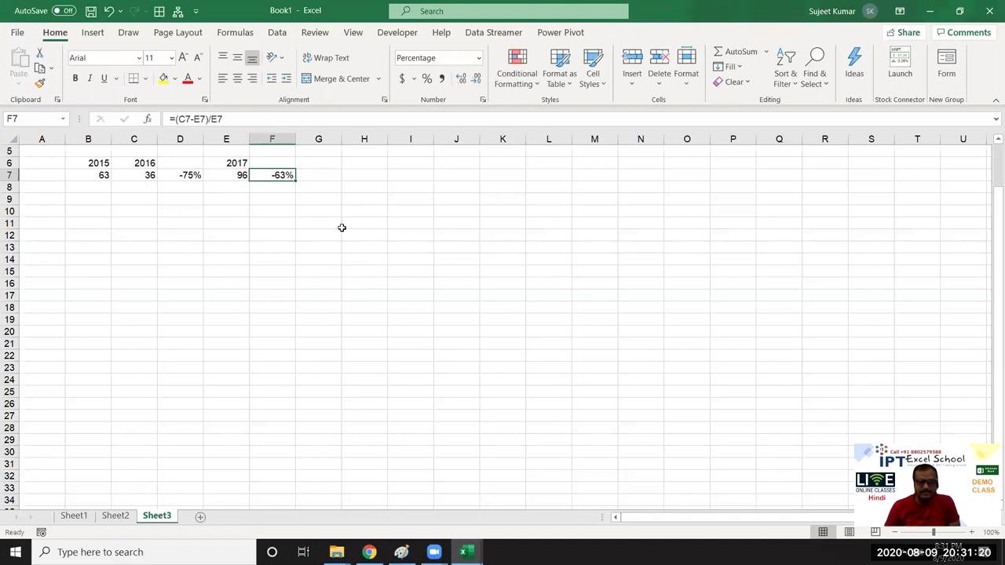
pyautogui.click(191, 119)
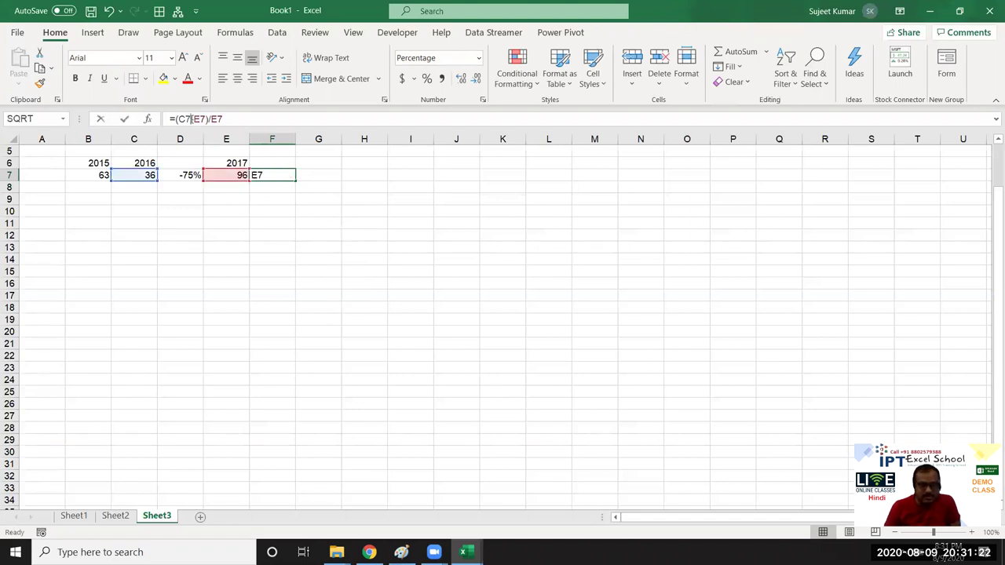
pyautogui.press('Left')
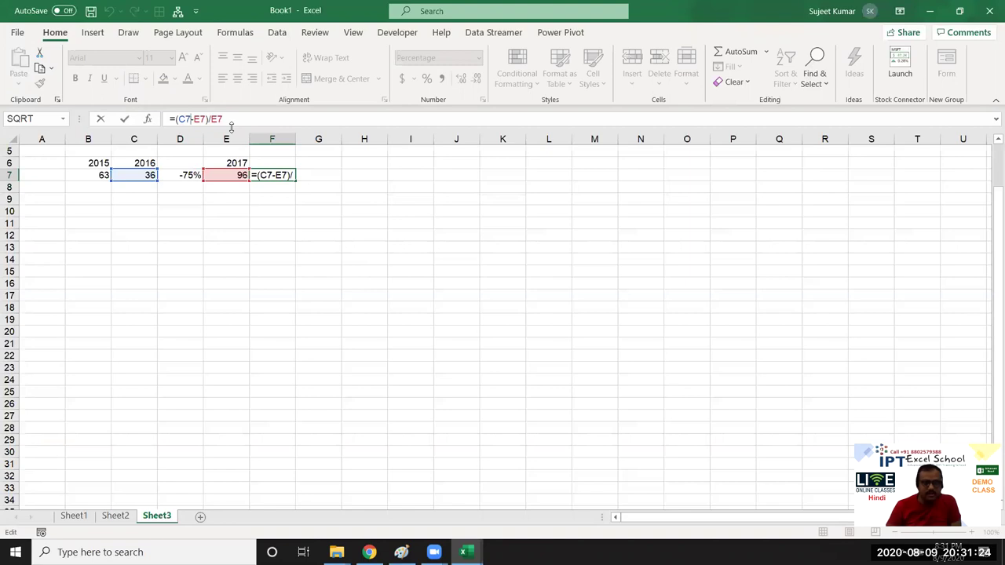
pyautogui.press('BackSpace')
pyautogui.write('E')
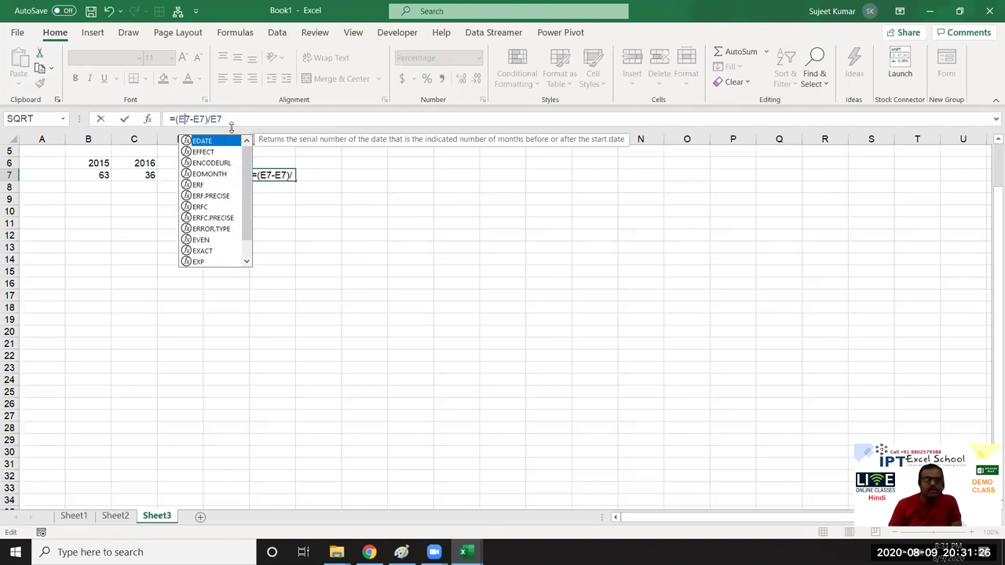
pyautogui.press('Right')
pyautogui.press('Right')
pyautogui.press('Delete')
pyautogui.write('C')
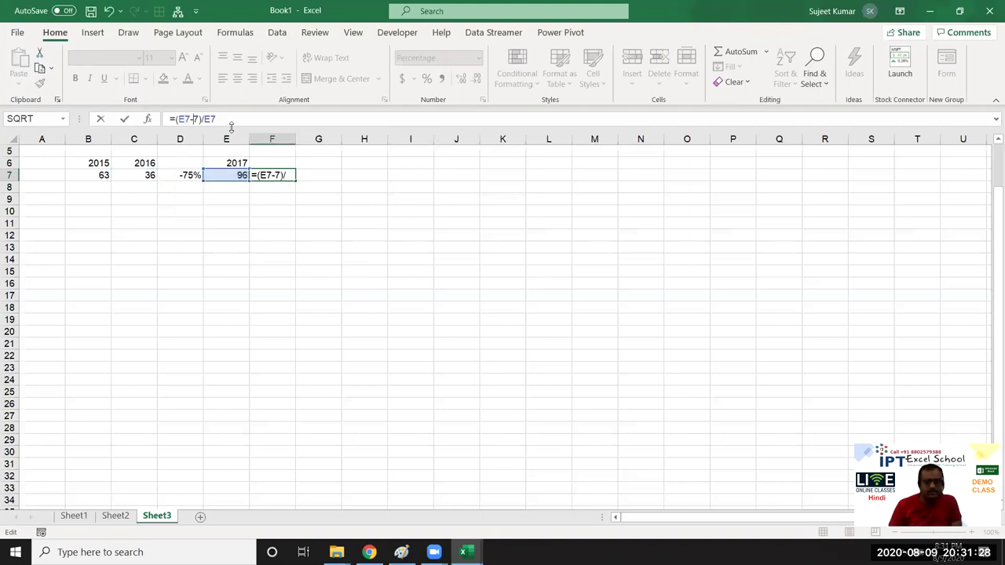
pyautogui.press('Return')
pyautogui.press('Up')
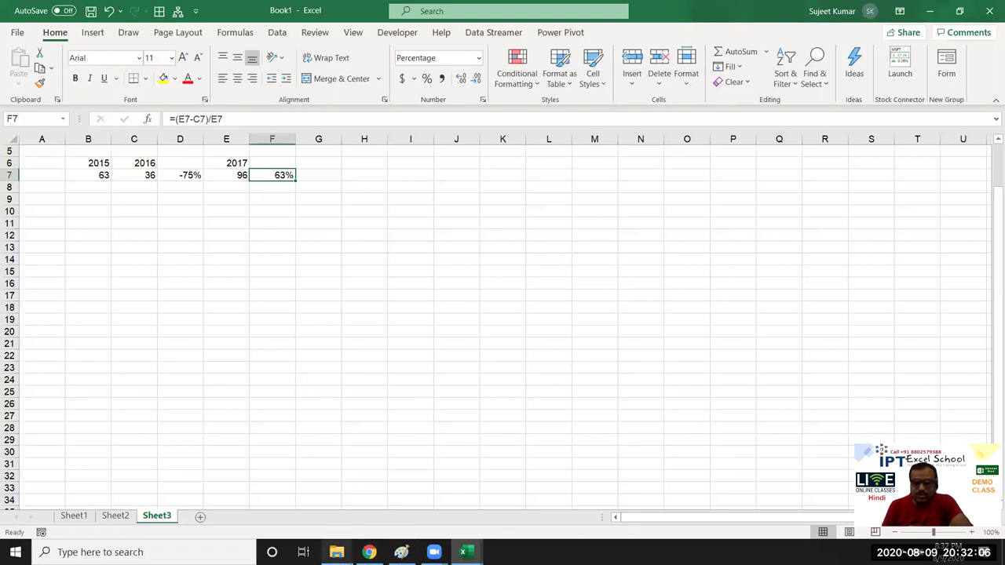
pyautogui.moveTo(336, 551)
pyautogui.click(278, 512)
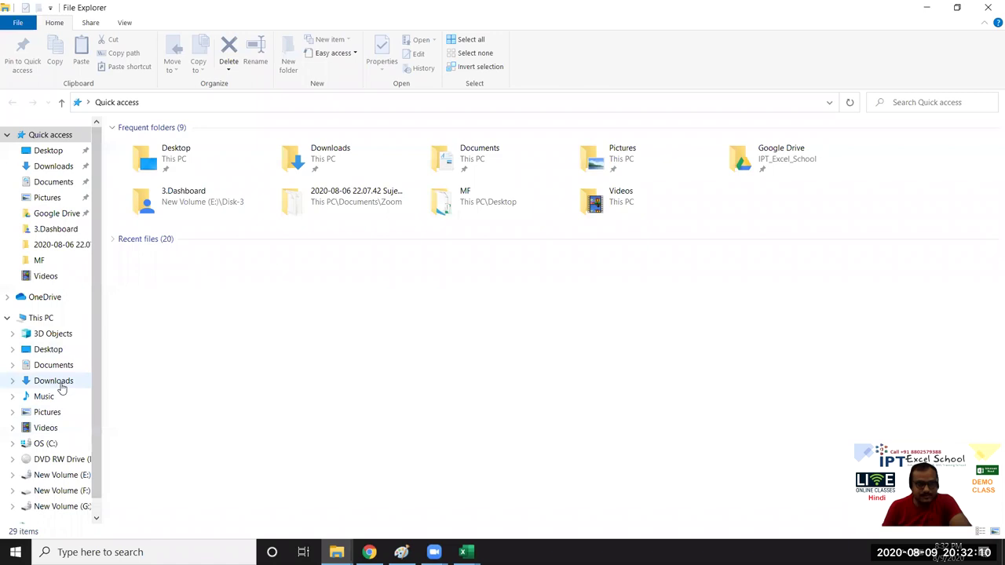
# Step: Go into the 3.Dashboard folder on New Volume (E:) and open 2.Customer Sales Dashboard
pyautogui.click(58, 228)
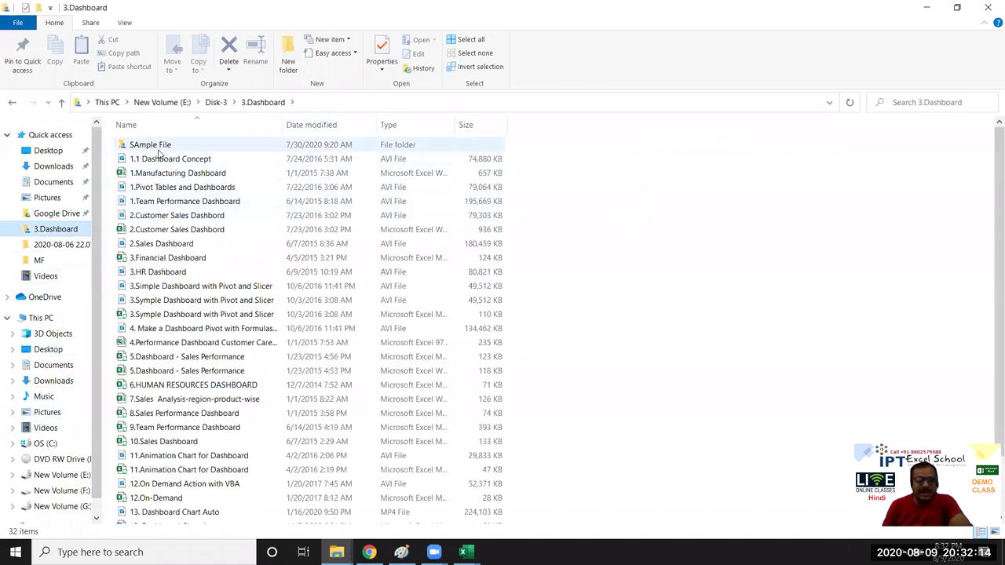
pyautogui.click(175, 231)
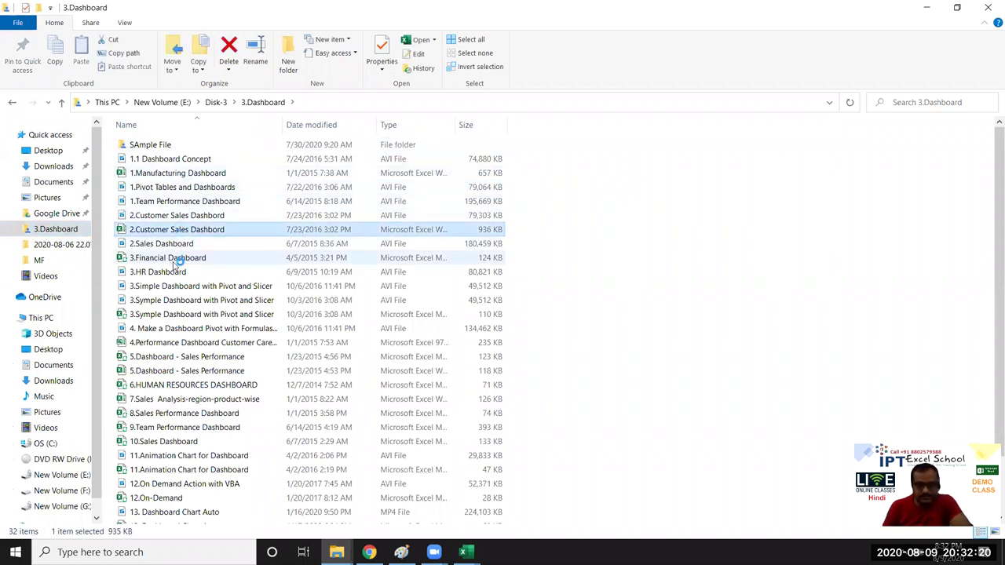
pyautogui.hotkey('alt', 'Tab')
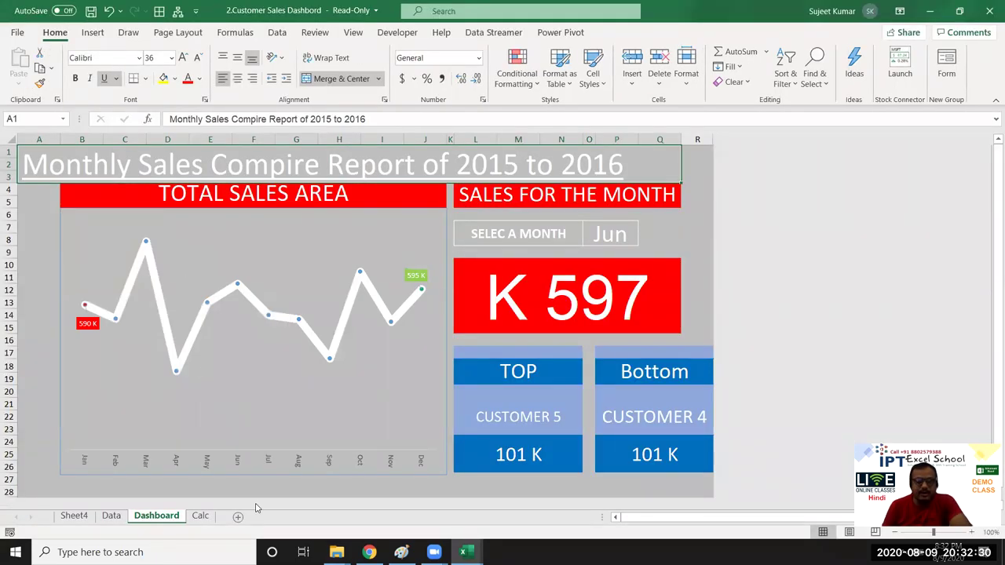
# Step: Browse the Customer Sales dashboard's month dropdown, leaving Jun selected
pyautogui.click(626, 233)
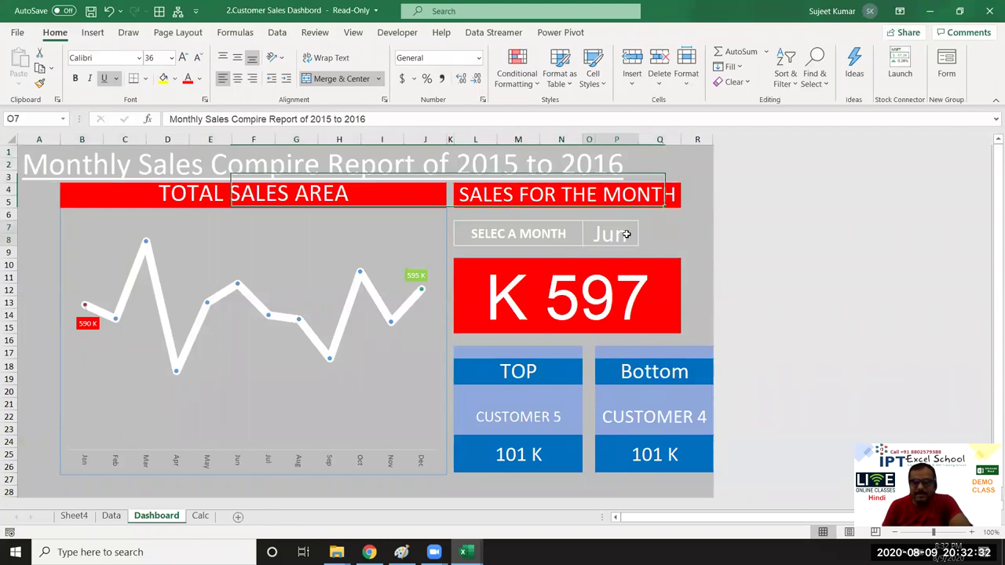
pyautogui.click(644, 230)
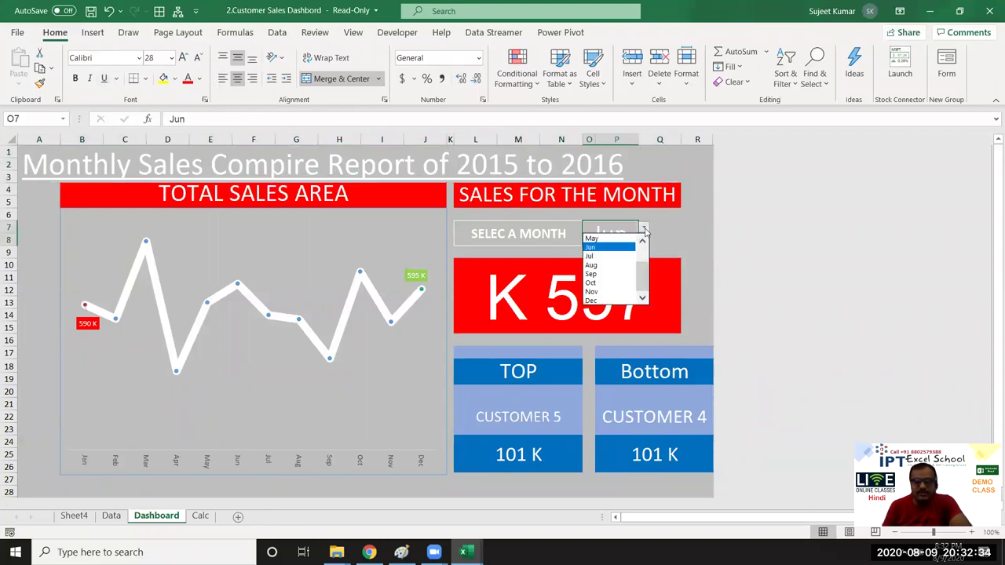
pyautogui.click(754, 240)
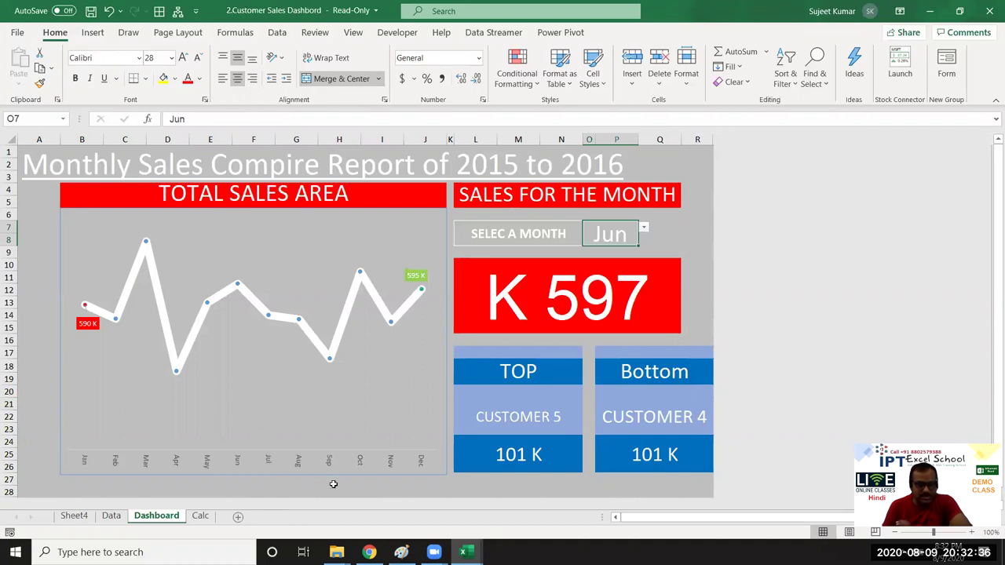
# Step: Switch to the 3.Dashboard folder window and open the 3.Financial Dashboard workbook
pyautogui.click(368, 552)
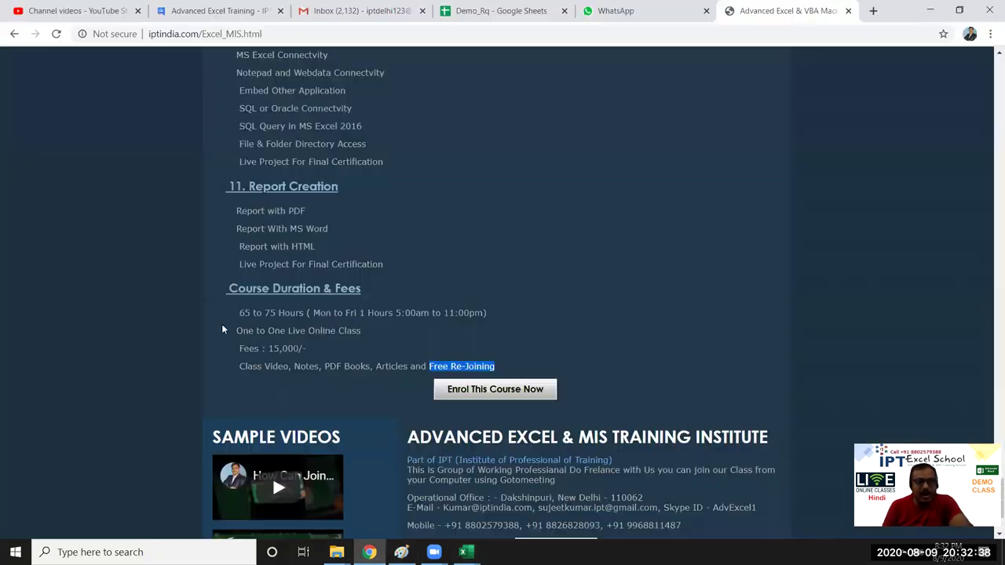
pyautogui.click(336, 552)
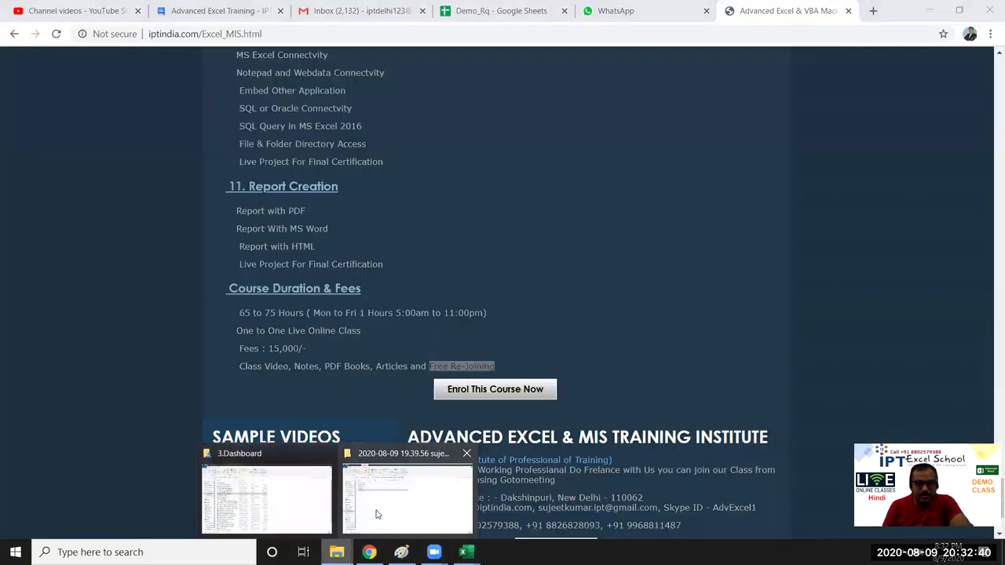
pyautogui.click(285, 495)
pyautogui.scroll(-2, 208, 323)
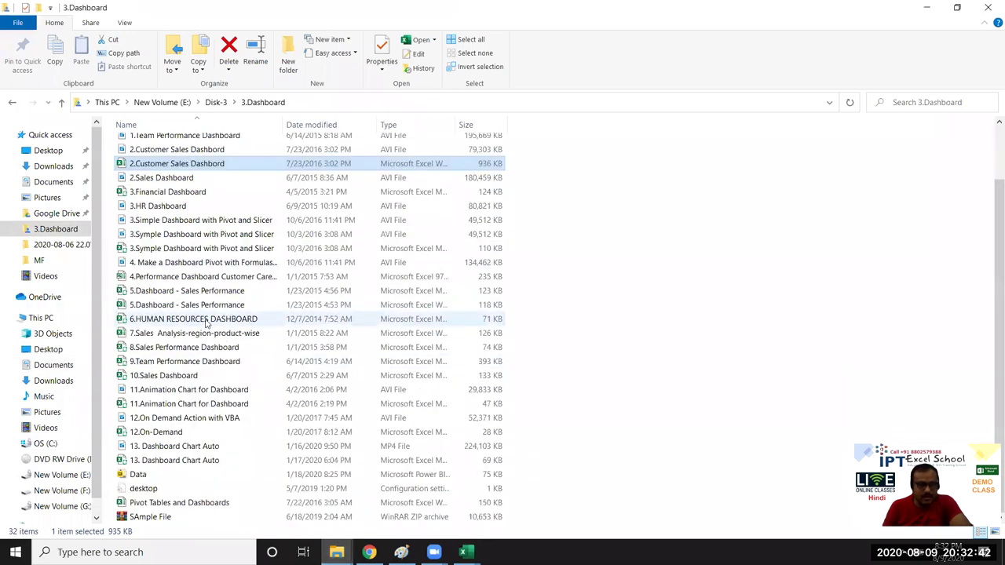
pyautogui.click(182, 197)
pyautogui.doubleClick(182, 198)
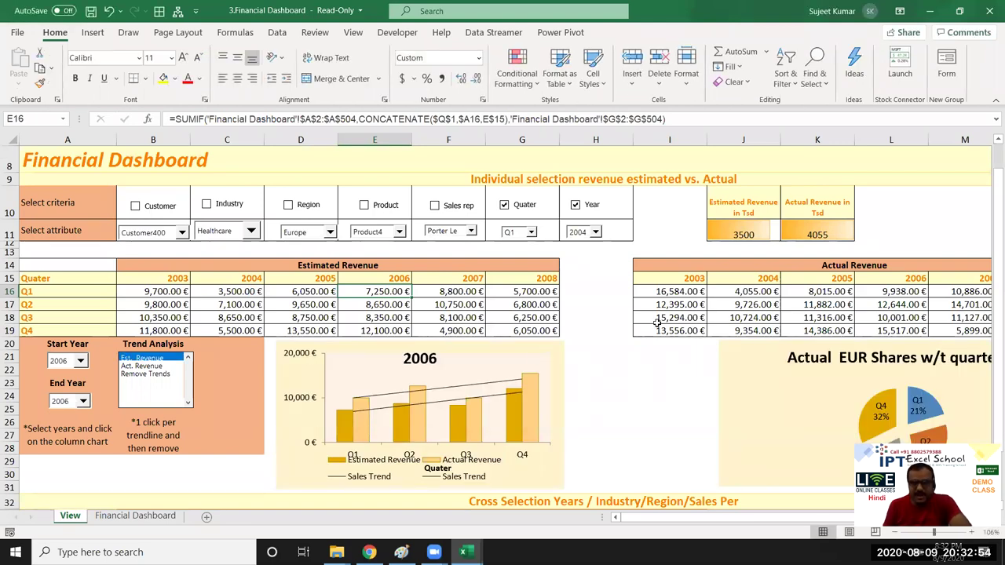
# Step: Try the Customer filter on the Financial Dashboard's revenue, then turn it back off
pyautogui.scroll(-1, 654, 327)
pyautogui.scroll(-1, 654, 328)
pyautogui.scroll(2, 654, 333)
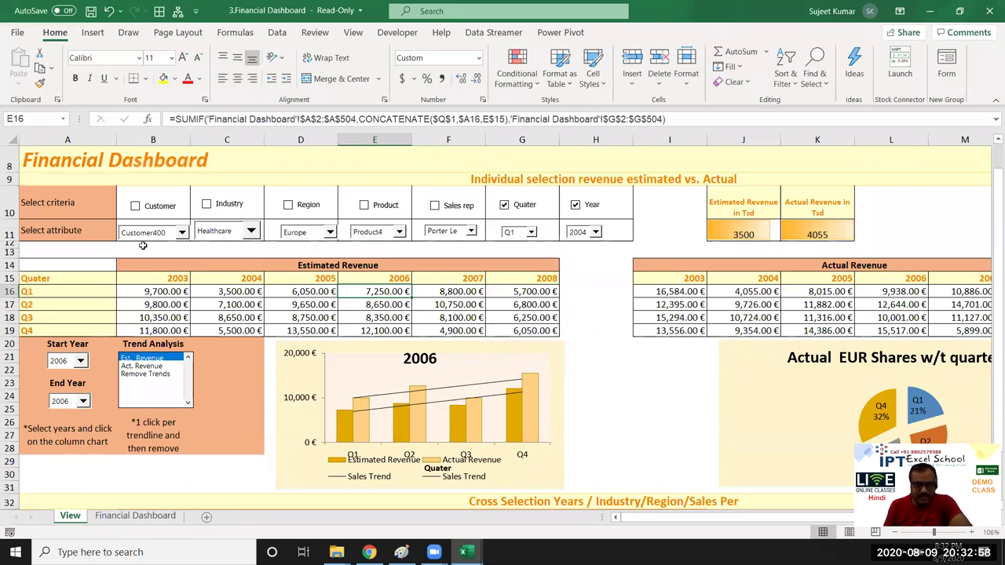
pyautogui.click(135, 206)
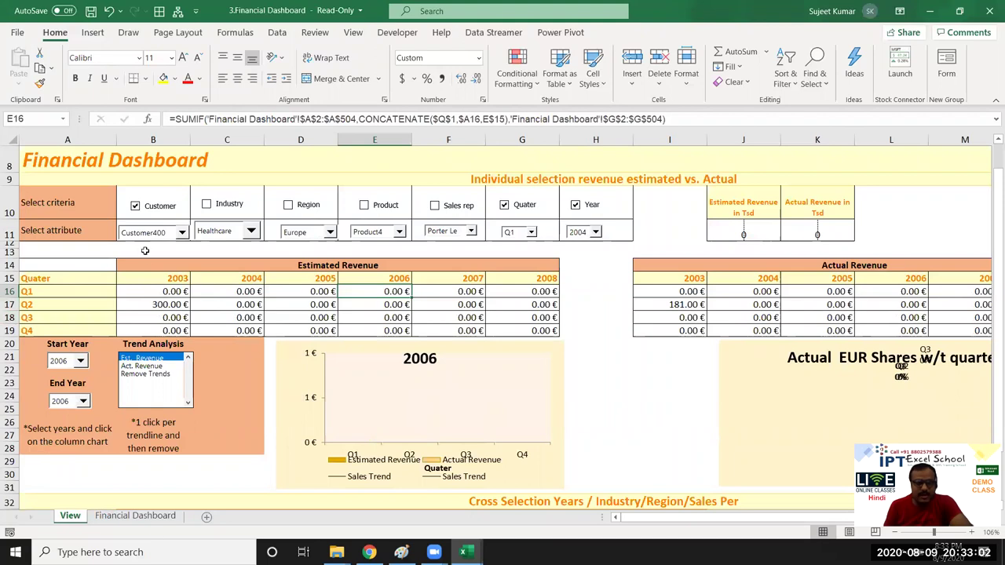
pyautogui.click(151, 236)
pyautogui.moveTo(186, 308)
pyautogui.mouseDown()
pyautogui.moveTo(196, 252)
pyautogui.moveTo(176, 240)
pyautogui.mouseUp()
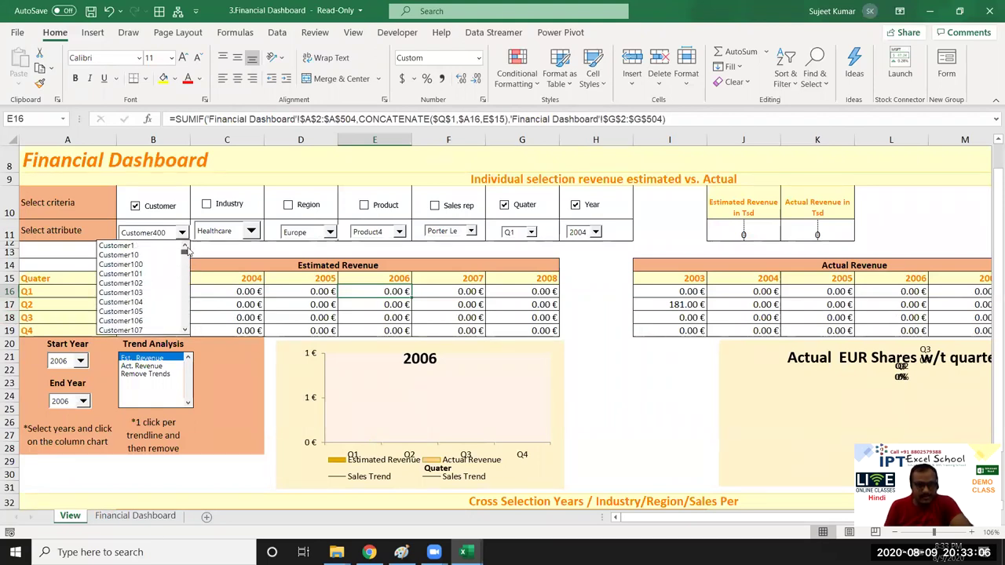
pyautogui.click(135, 206)
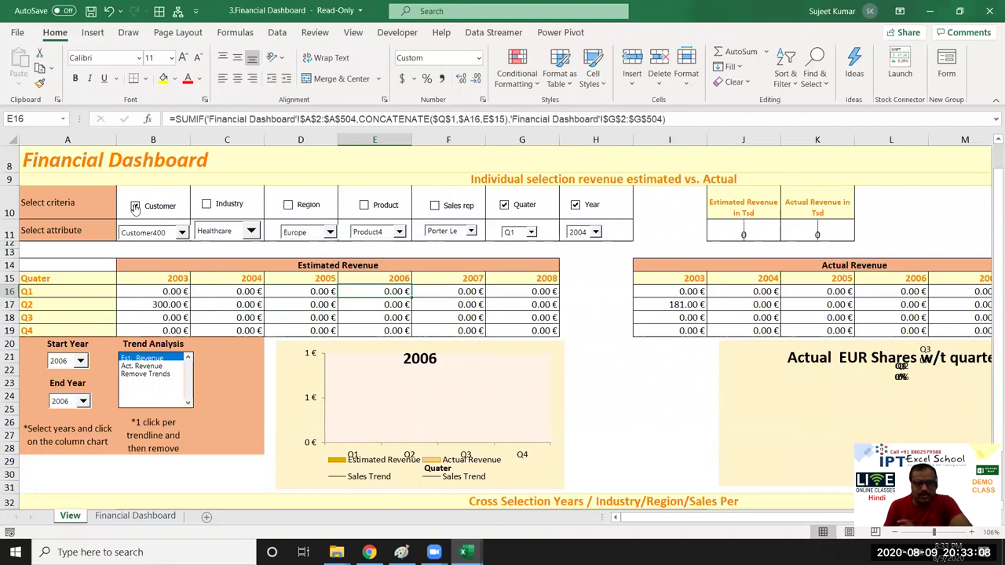
pyautogui.click(135, 206)
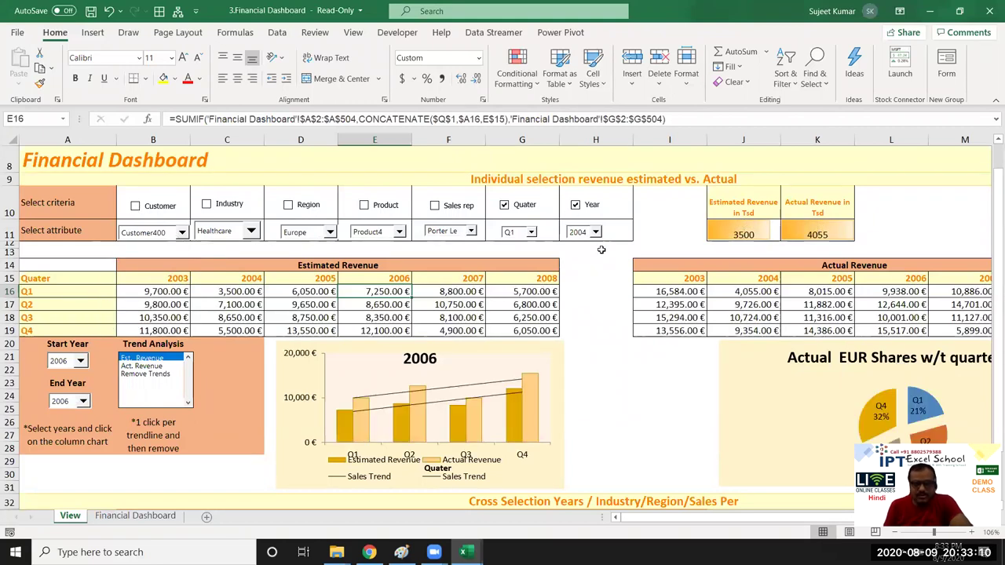
# Step: Clear the quarter filter, set the year to 2006, and check the J11 revenue totals
pyautogui.click(506, 212)
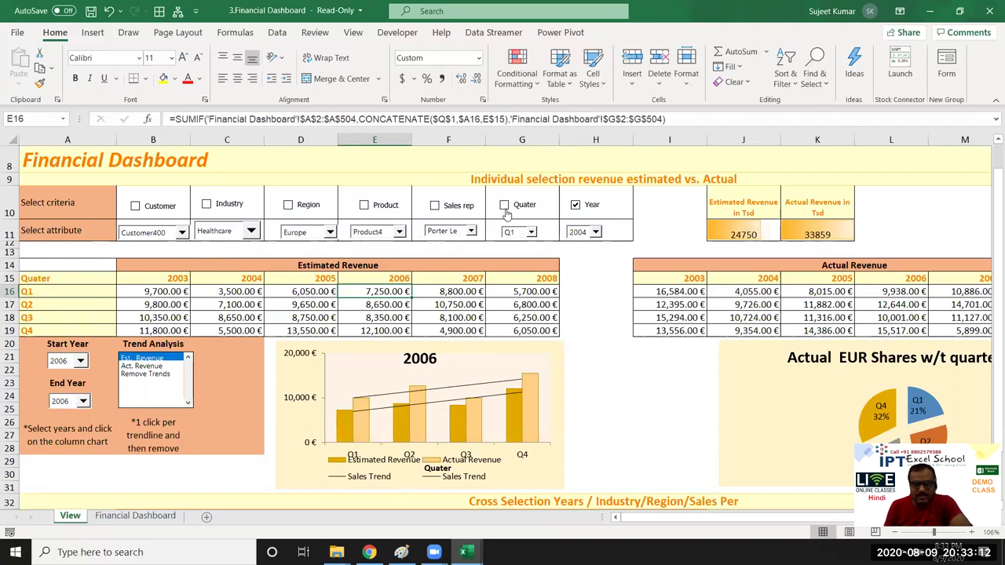
pyautogui.click(575, 206)
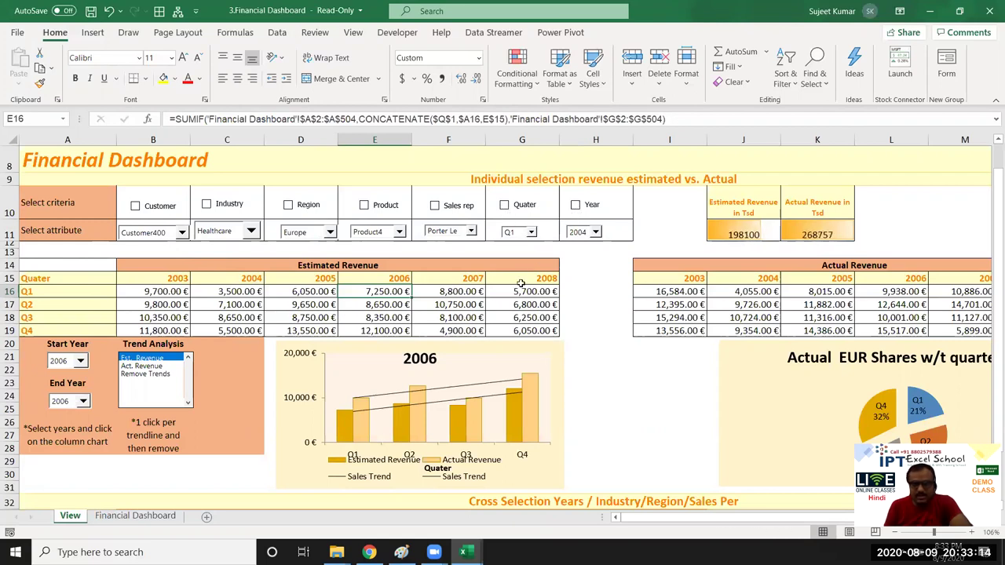
pyautogui.click(577, 208)
pyautogui.click(596, 232)
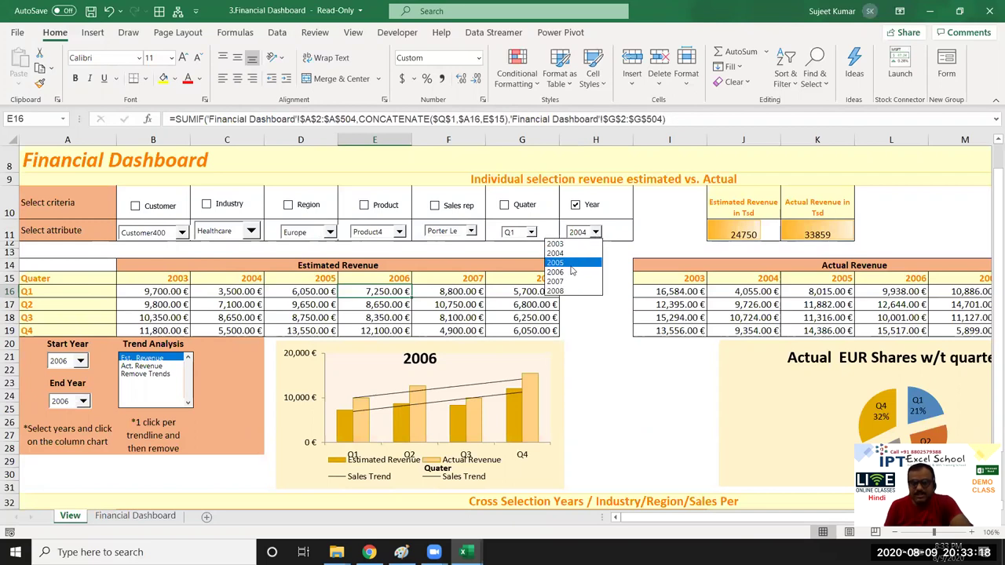
pyautogui.click(557, 272)
pyautogui.click(774, 234)
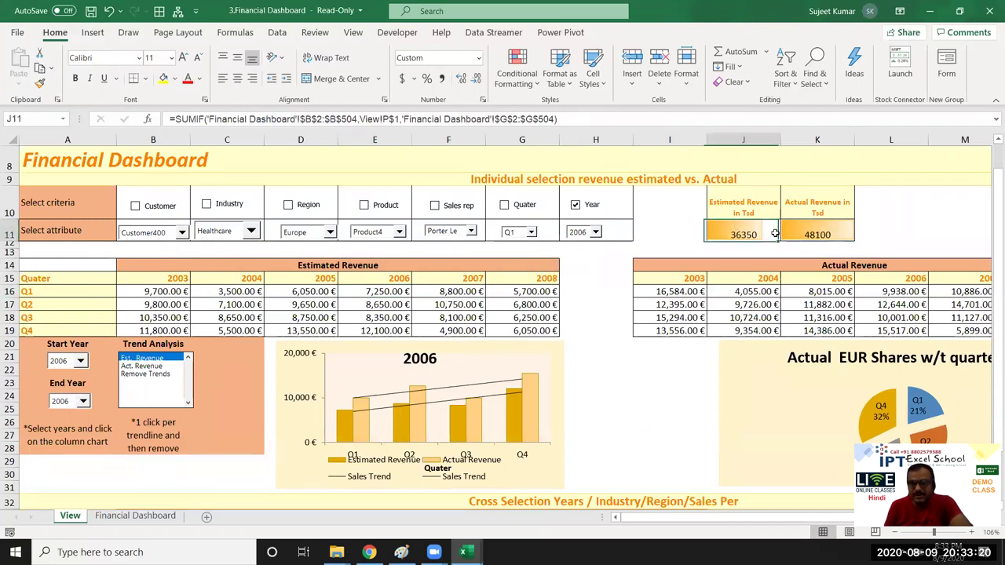
pyautogui.moveTo(774, 234); pyautogui.dragTo(817, 234)
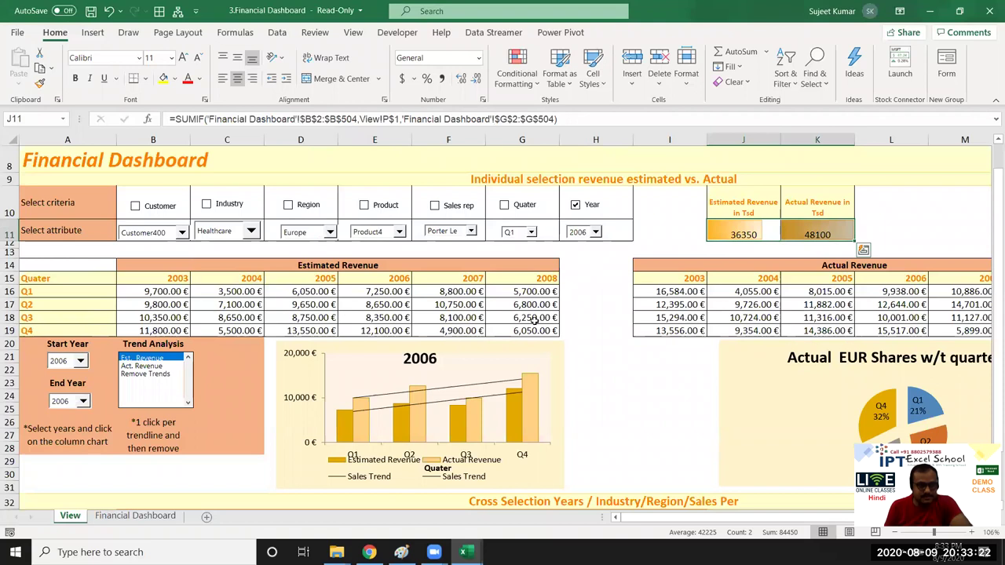
# Step: Remove the quarterly chart trendlines and show revenue shares by Region, then Product
pyautogui.scroll(-1, 533, 317)
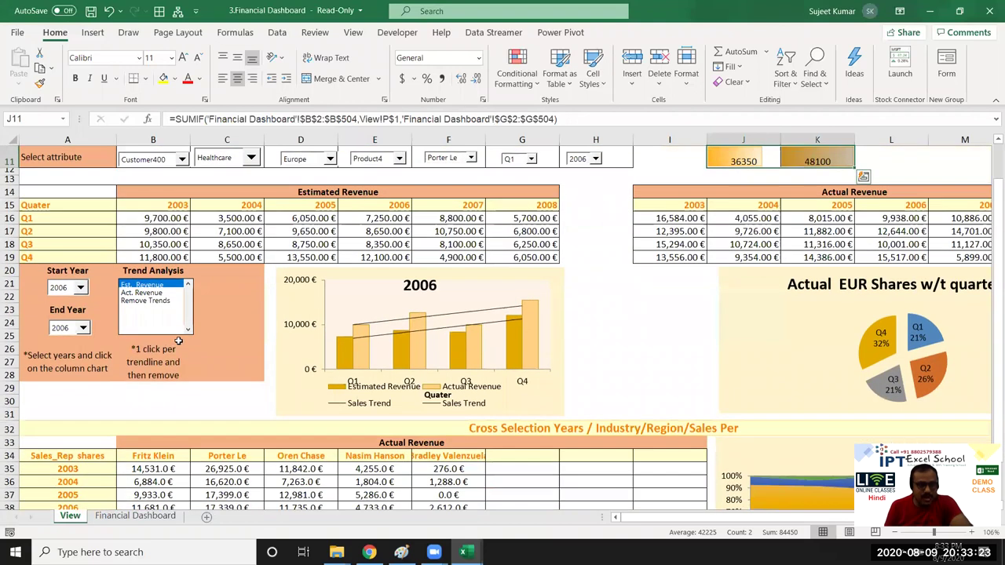
pyautogui.click(151, 301)
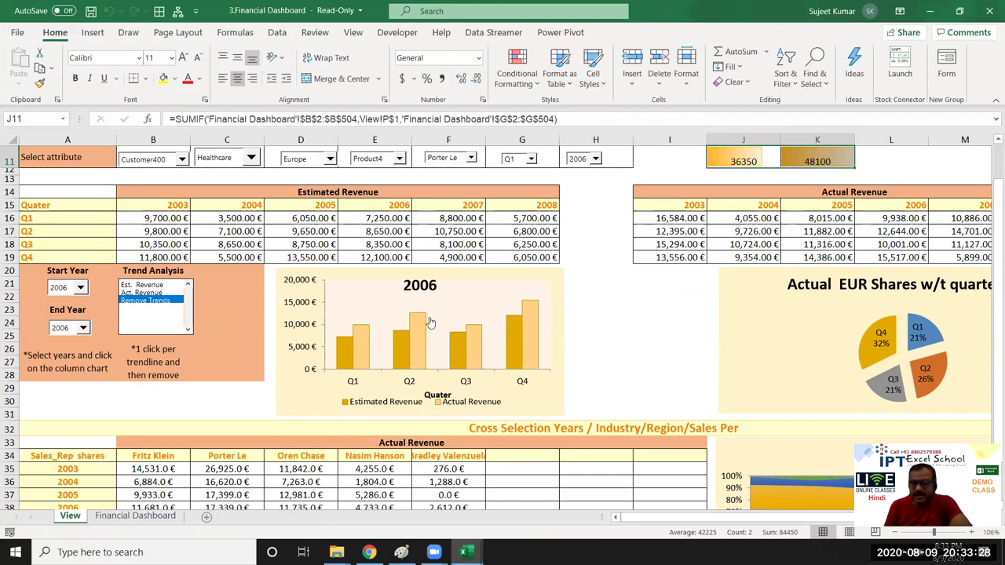
pyautogui.scroll(-1, 430, 322)
pyautogui.scroll(-3, 471, 306)
pyautogui.scroll(-2, 497, 298)
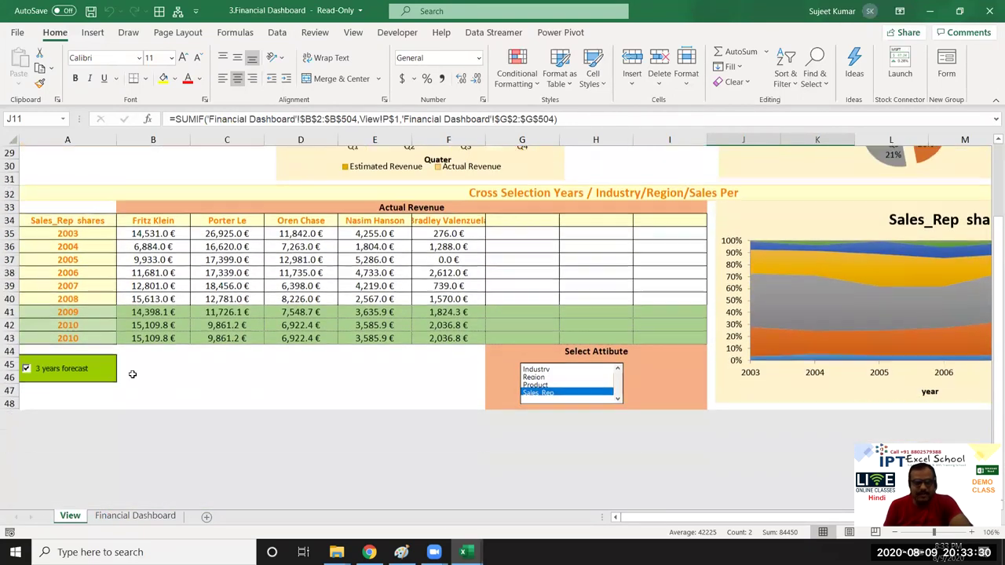
pyautogui.click(534, 377)
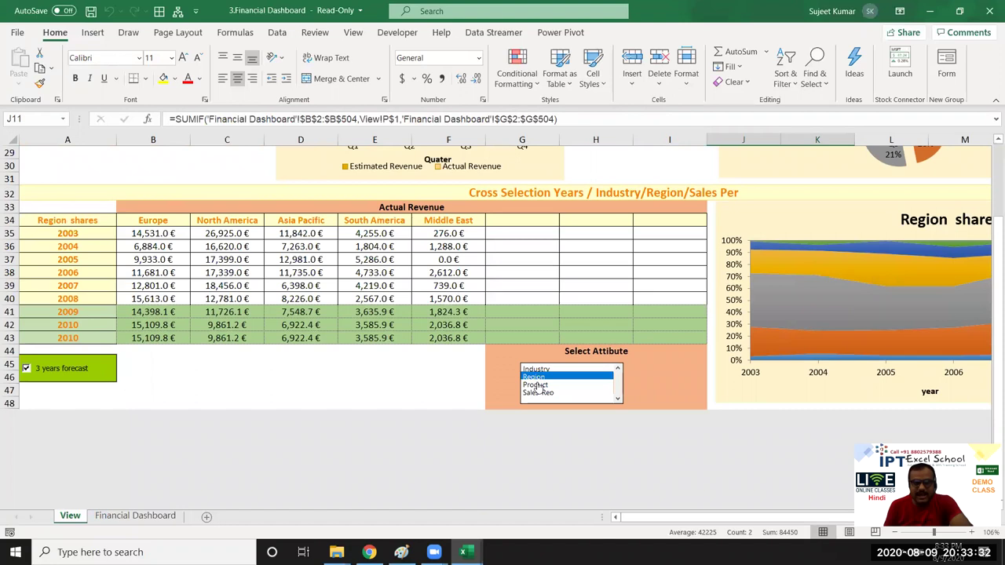
pyautogui.click(536, 386)
# Step: Select the actual revenues I16:J18 to see their sum
pyautogui.scroll(3, 848, 378)
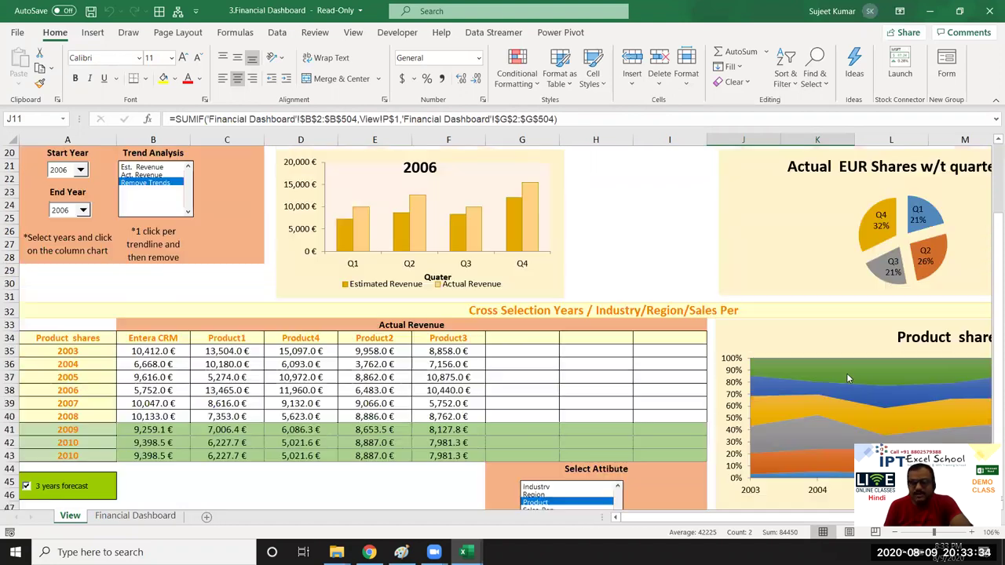
pyautogui.scroll(3, 848, 378)
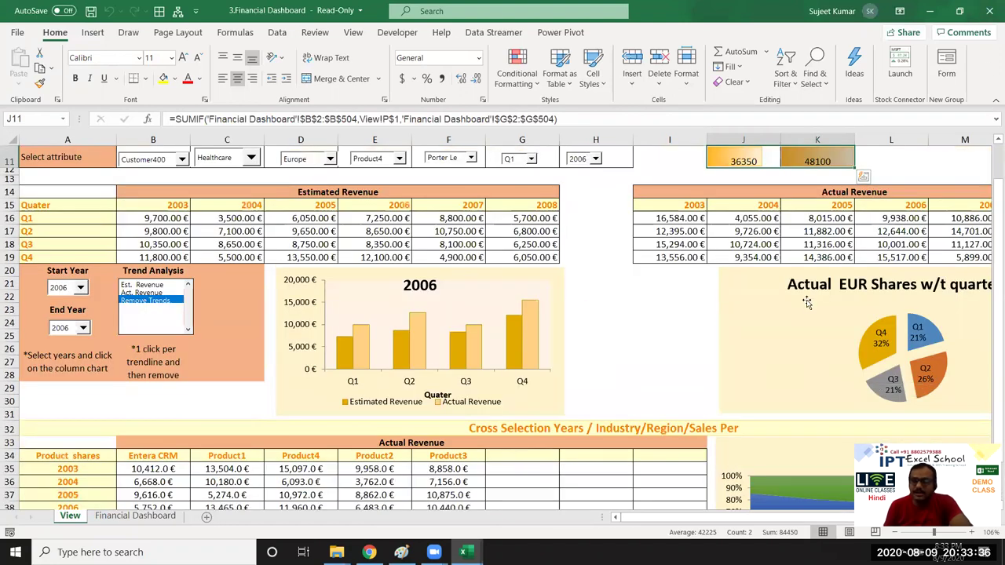
pyautogui.scroll(1, 807, 303)
pyautogui.click(679, 292)
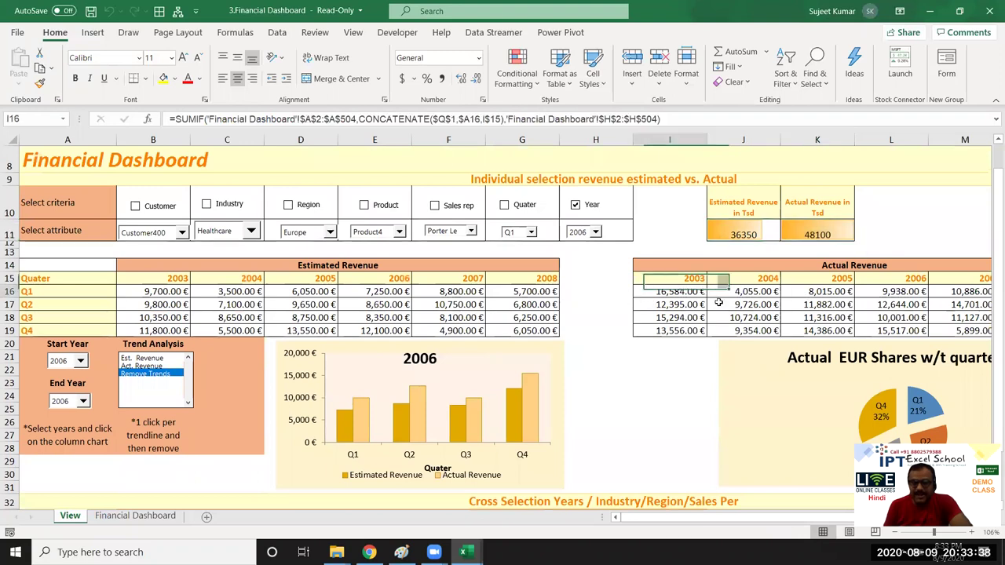
pyautogui.moveTo(718, 302); pyautogui.dragTo(731, 319)
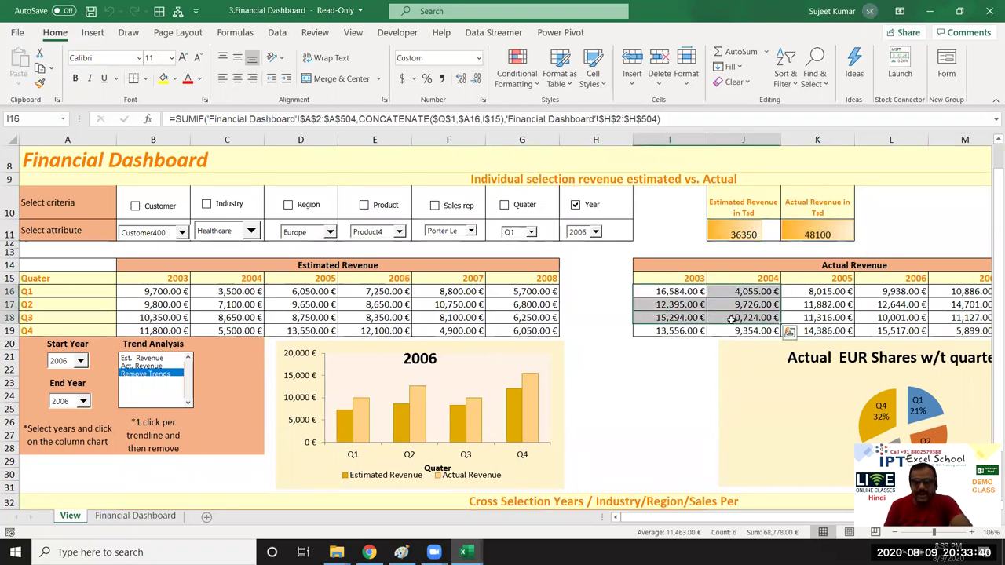
# Step: Close the Financial Dashboard and Customer Sales workbooks without saving
pyautogui.click(989, 11)
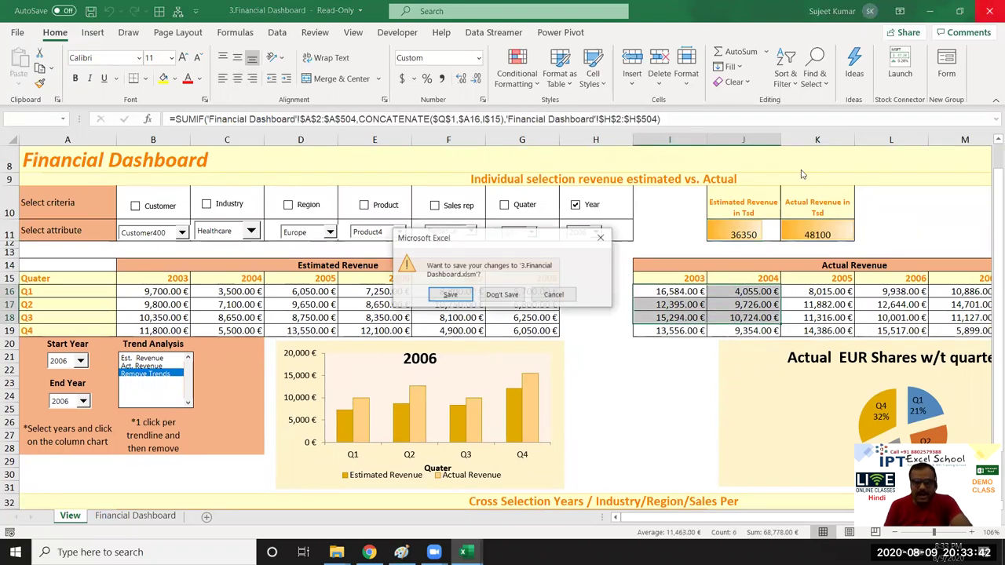
pyautogui.click(497, 295)
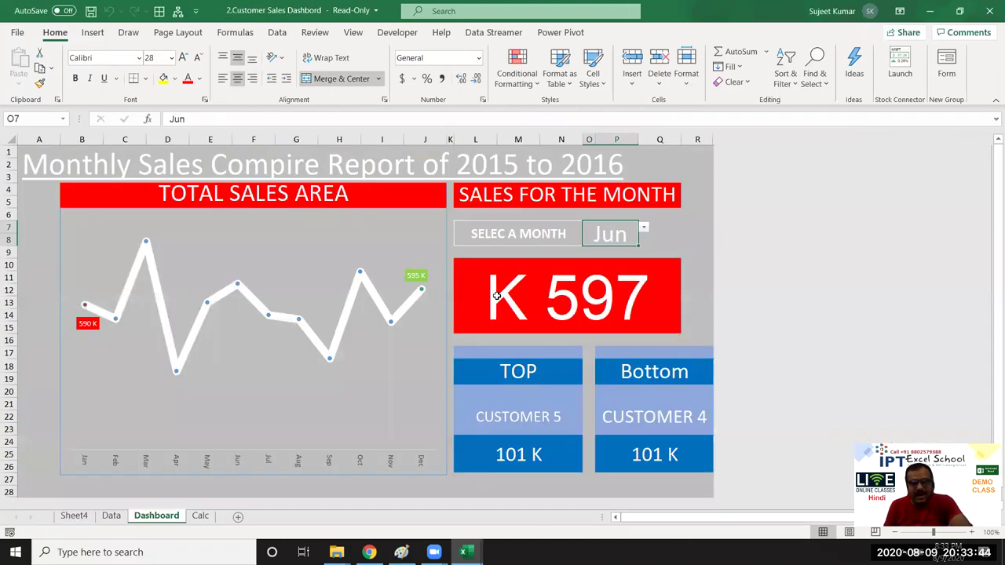
pyautogui.click(989, 12)
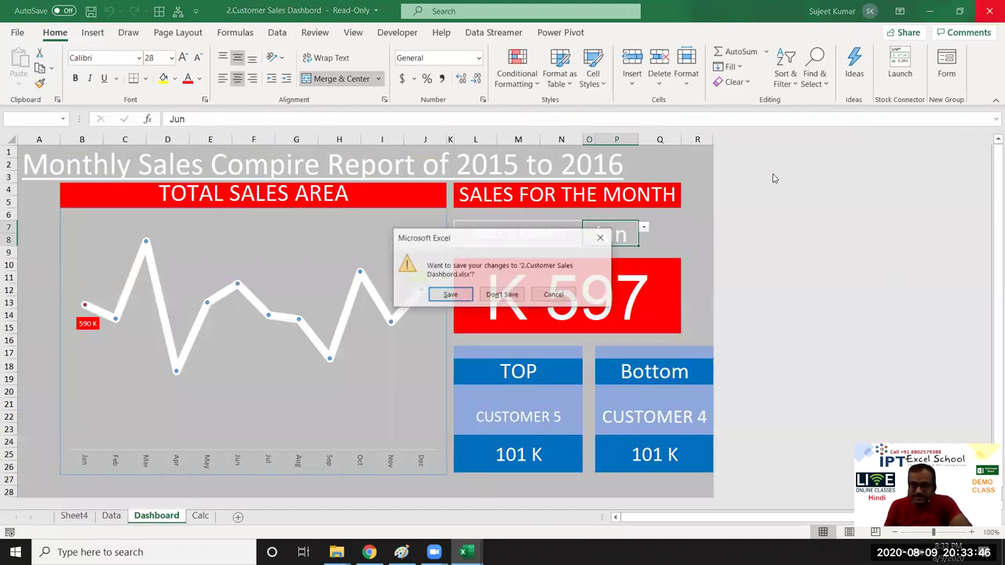
pyautogui.click(504, 296)
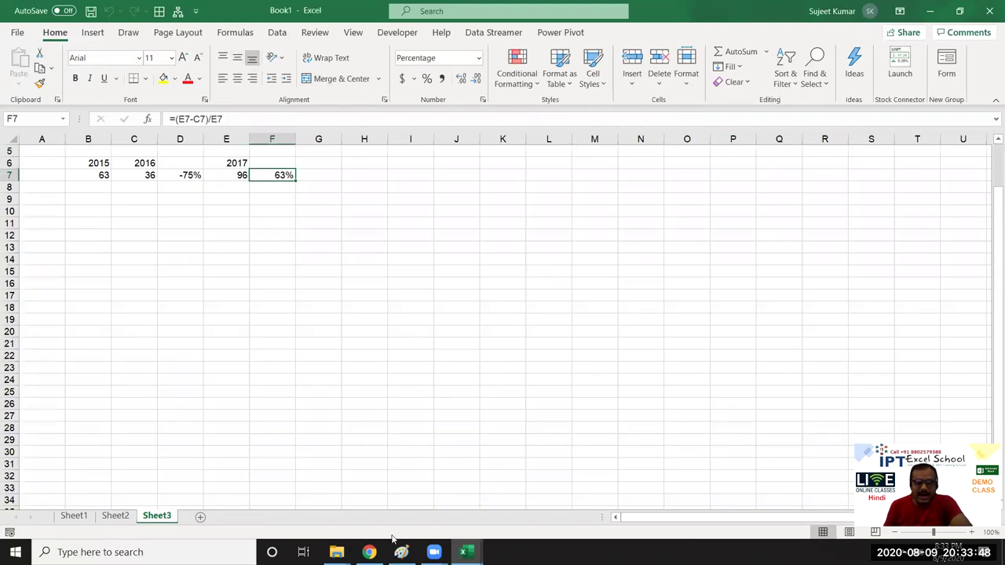
# Step: Open 3.Symple Dashboard with Pivot and Slicer from the 3.Dashboard folder
pyautogui.click(345, 549)
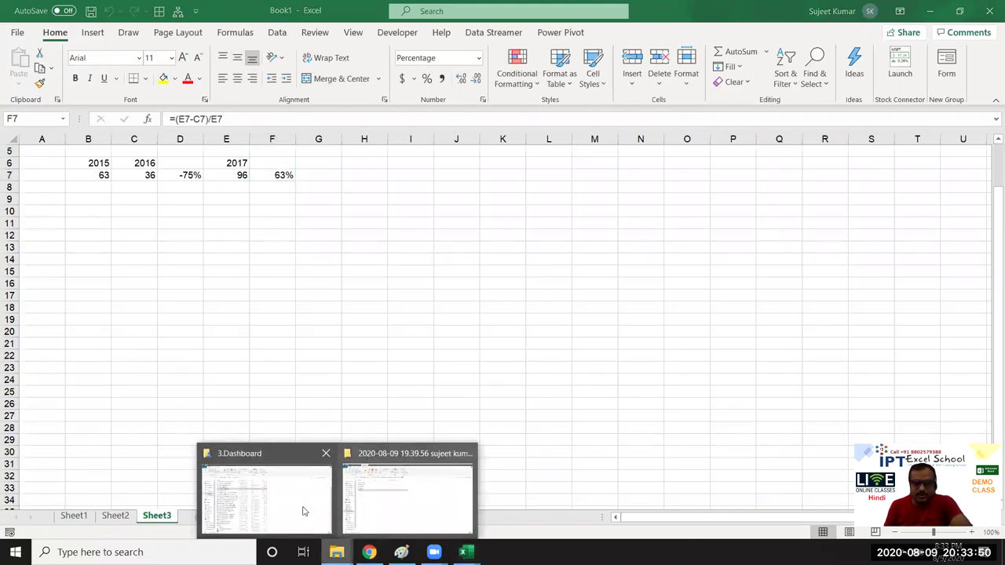
pyautogui.click(303, 509)
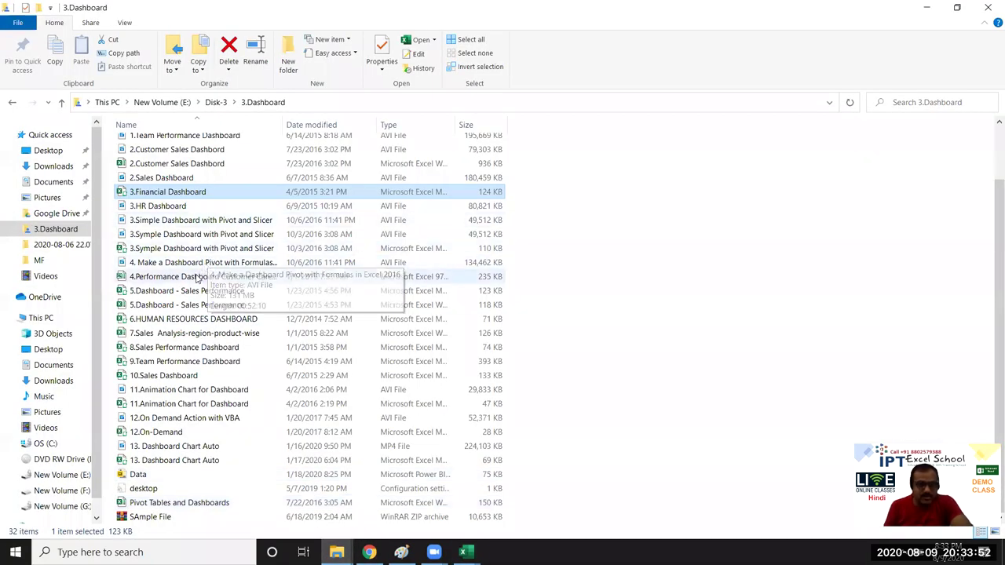
pyautogui.doubleClick(196, 249)
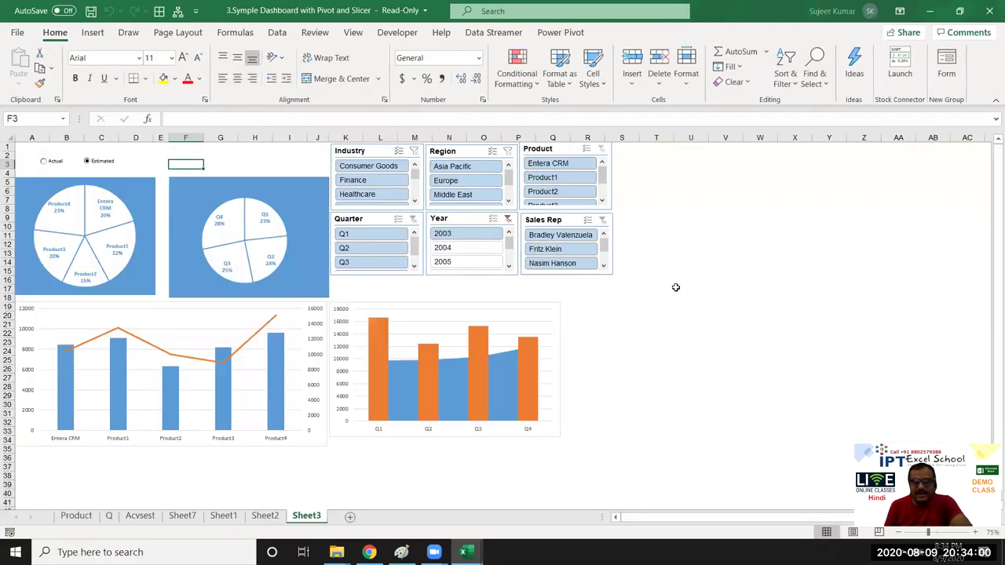
# Step: Switch the pie charts to Actual, then Estimated figures, and close the workbook
pyautogui.click(48, 164)
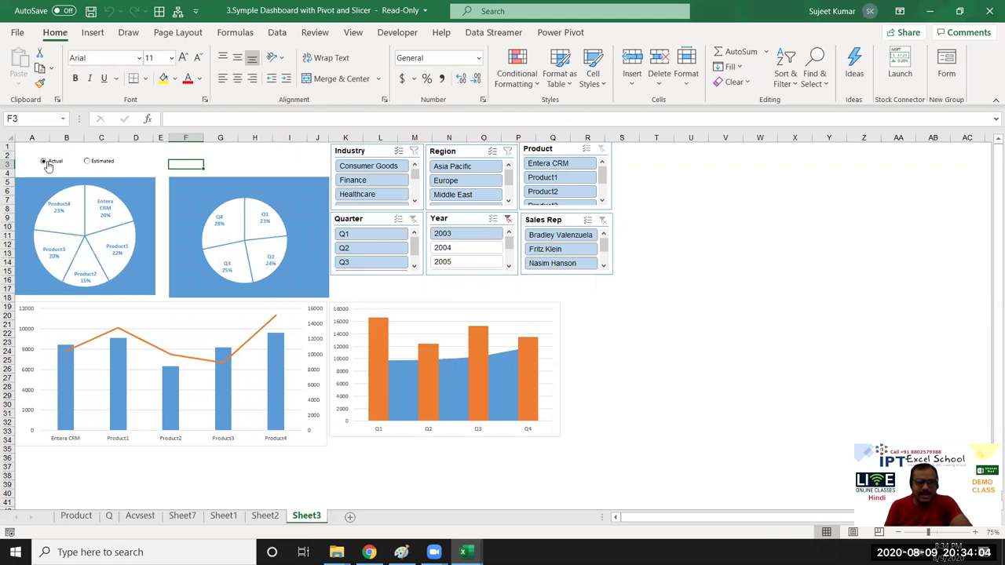
pyautogui.click(88, 163)
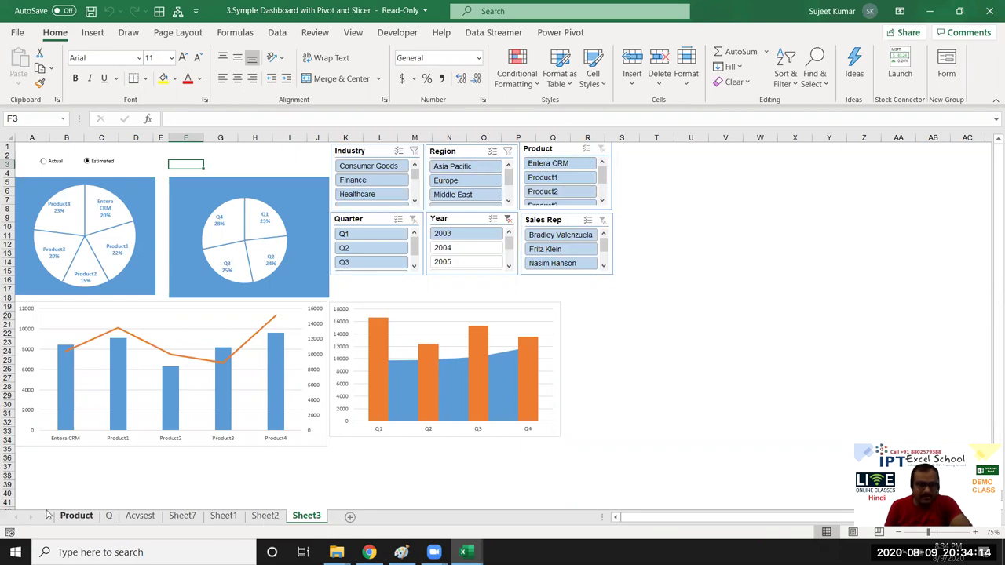
pyautogui.click(989, 11)
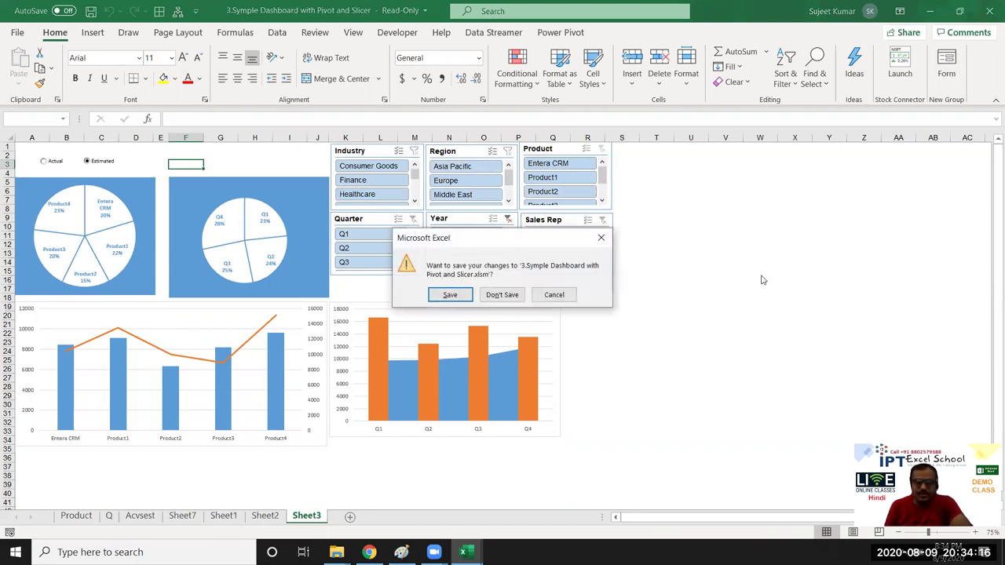
pyautogui.click(503, 298)
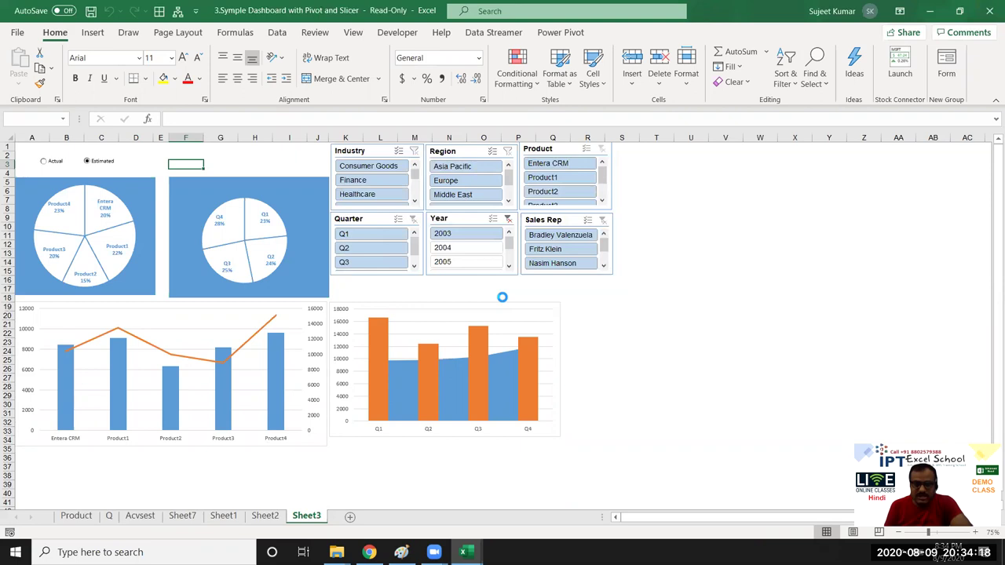
# Step: Open 4.Performance Dashboard Customer Care Center, view its Data sheet, then return to Book1
pyautogui.moveTo(336, 552)
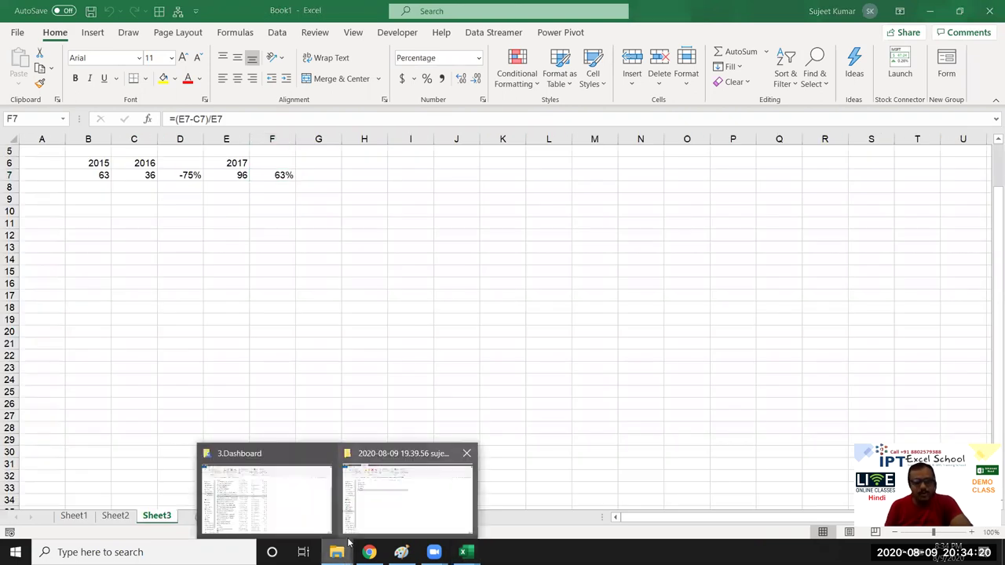
pyautogui.click(266, 495)
pyautogui.doubleClick(211, 280)
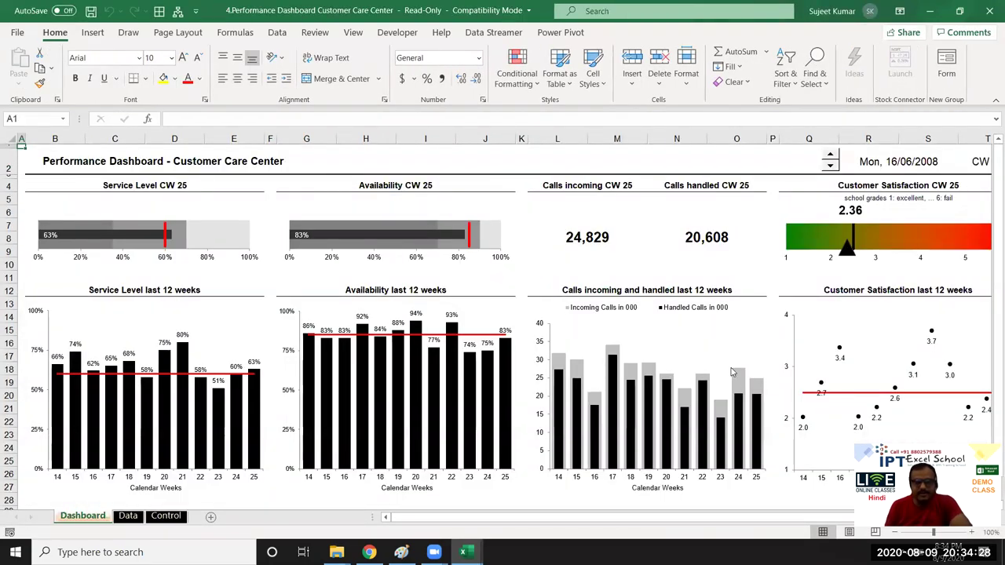
pyautogui.scroll(-4, 732, 372)
pyautogui.scroll(4, 732, 372)
pyautogui.click(128, 515)
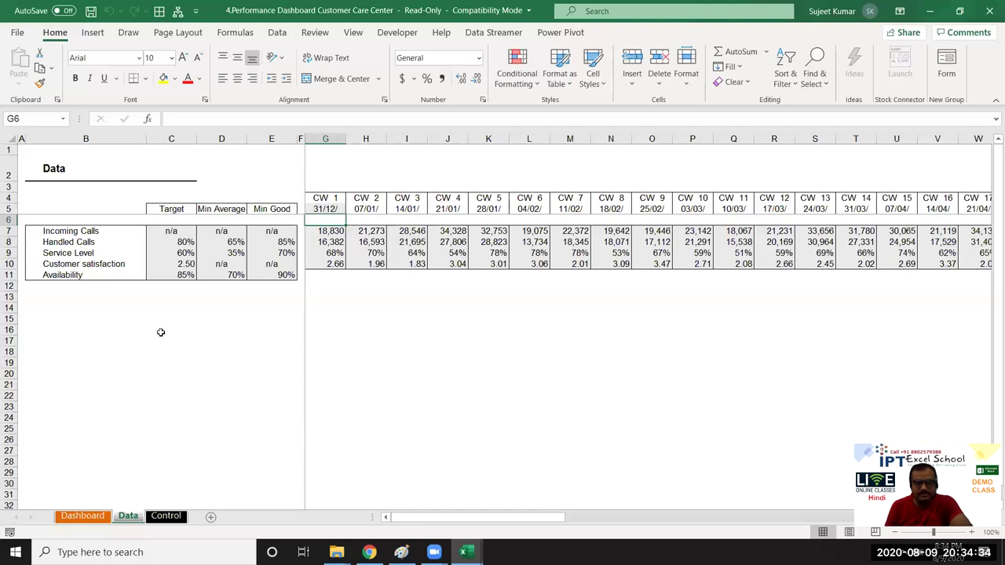
pyautogui.hotkey('ctrl', 'Tab')
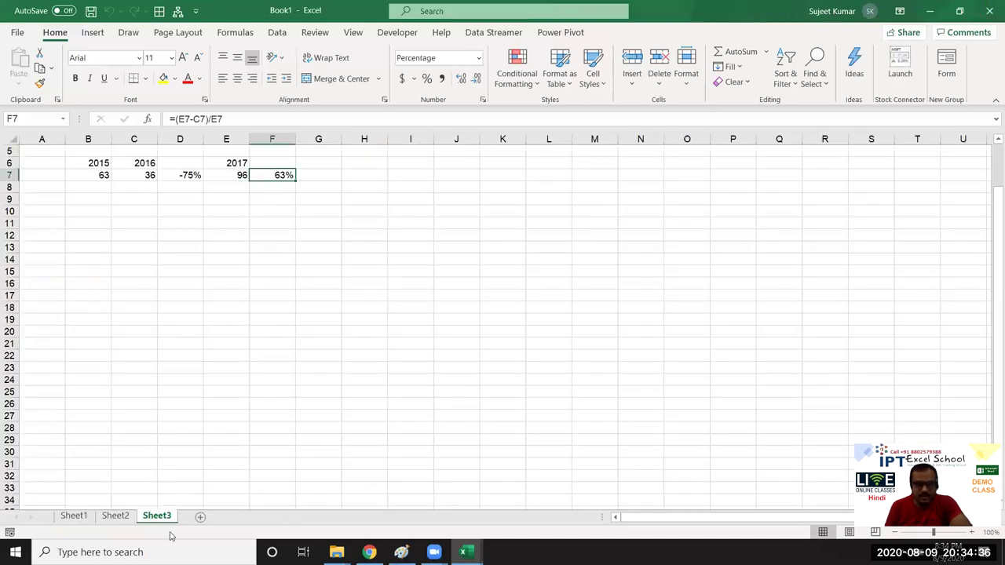
# Step: Open 5.Dashboard - Sales Performance from the 3.Dashboard folder window
pyautogui.moveTo(336, 552)
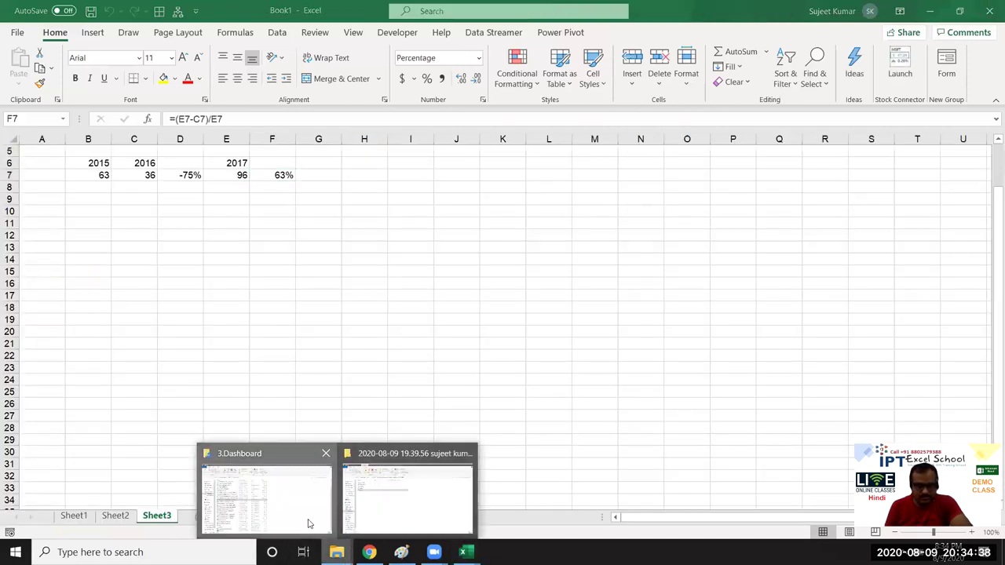
pyautogui.click(308, 523)
pyautogui.click(179, 307)
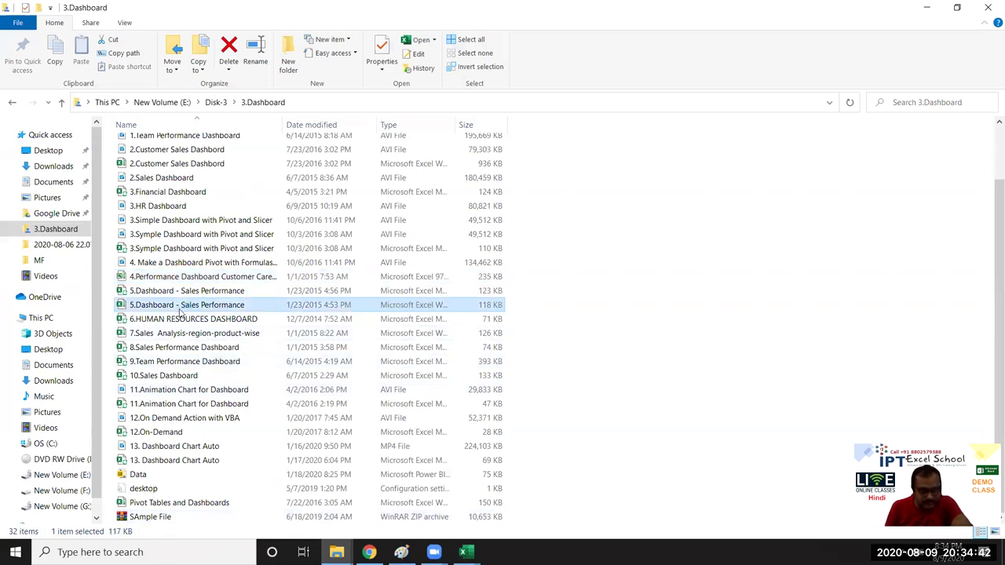
pyautogui.doubleClick(179, 313)
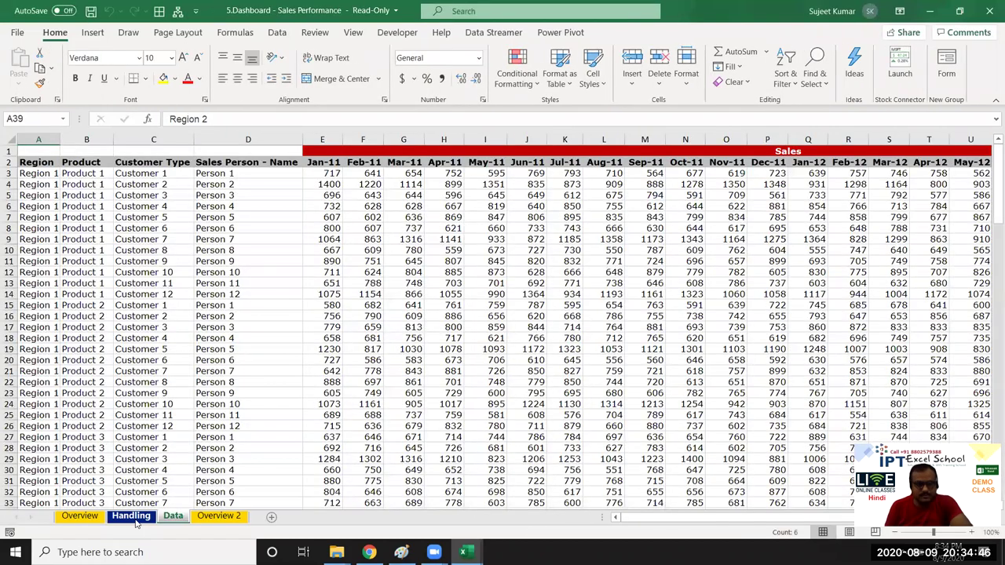
# Step: Set the Overview sheet's Month to july and Year to 2011
pyautogui.click(80, 515)
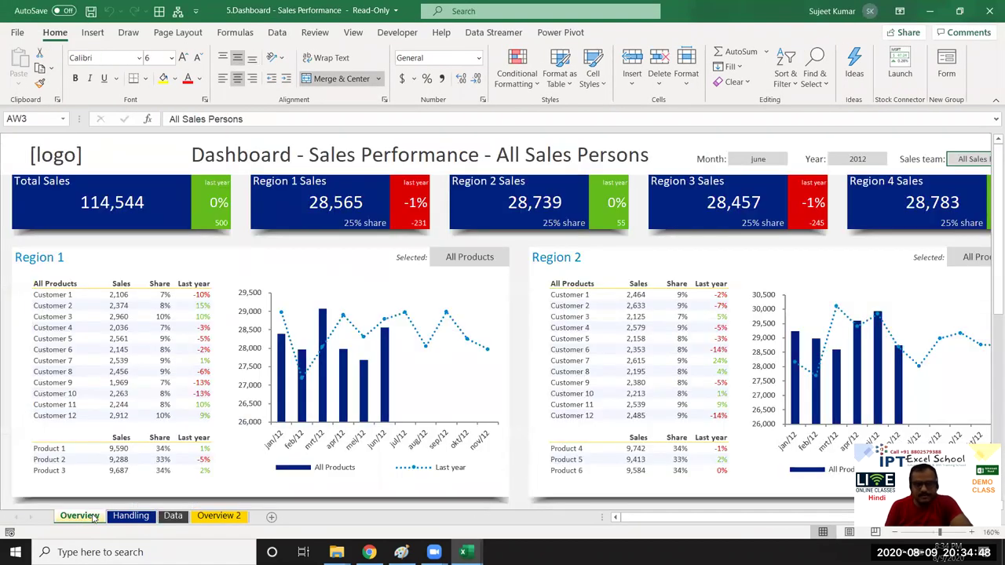
pyautogui.click(757, 160)
pyautogui.click(792, 159)
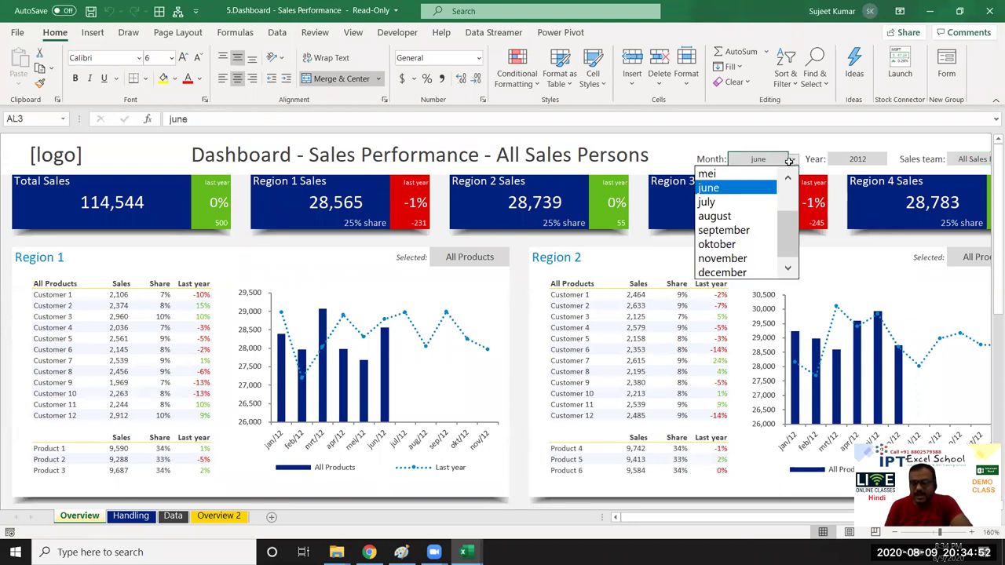
pyautogui.click(741, 202)
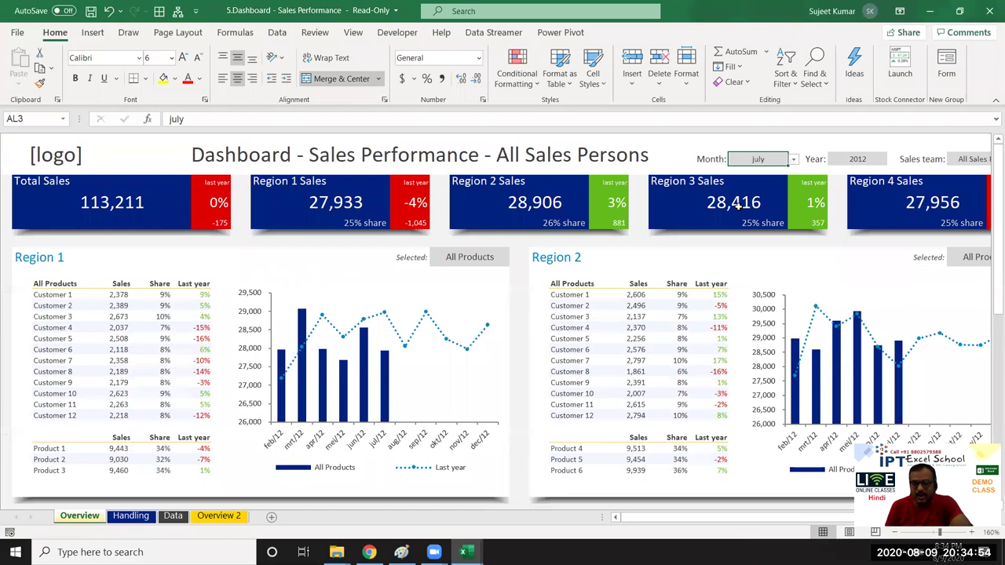
pyautogui.click(884, 163)
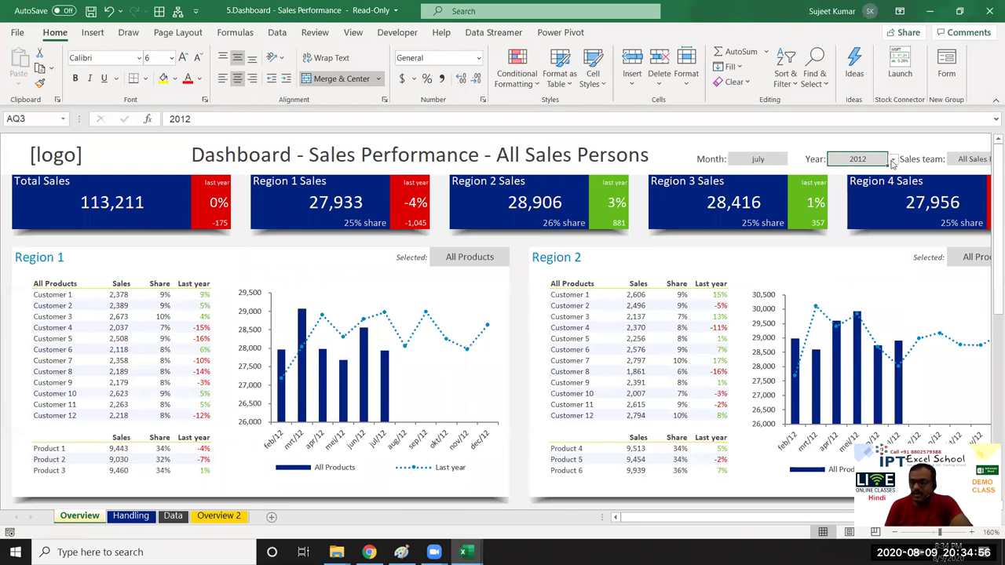
pyautogui.click(892, 160)
pyautogui.click(873, 174)
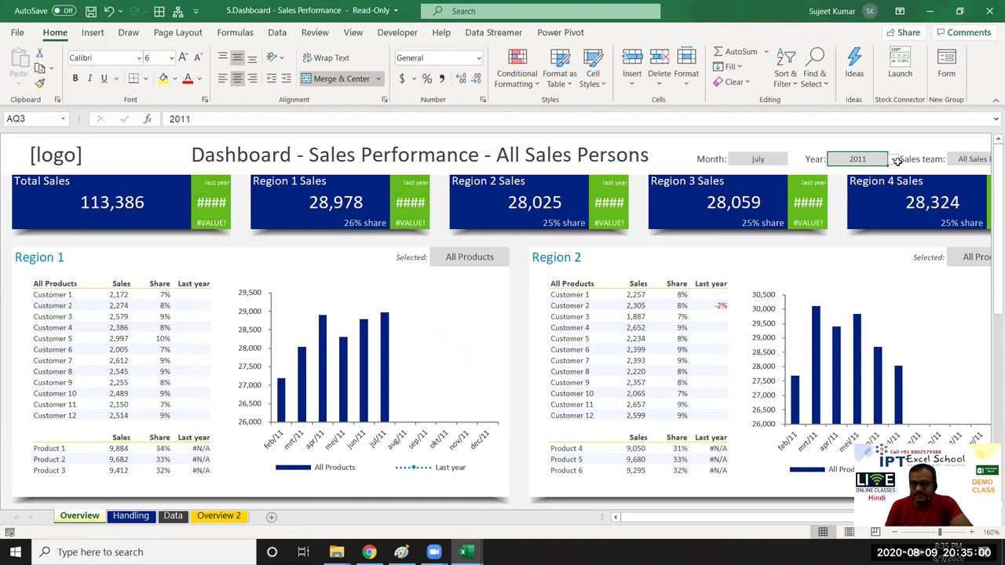
pyautogui.click(897, 161)
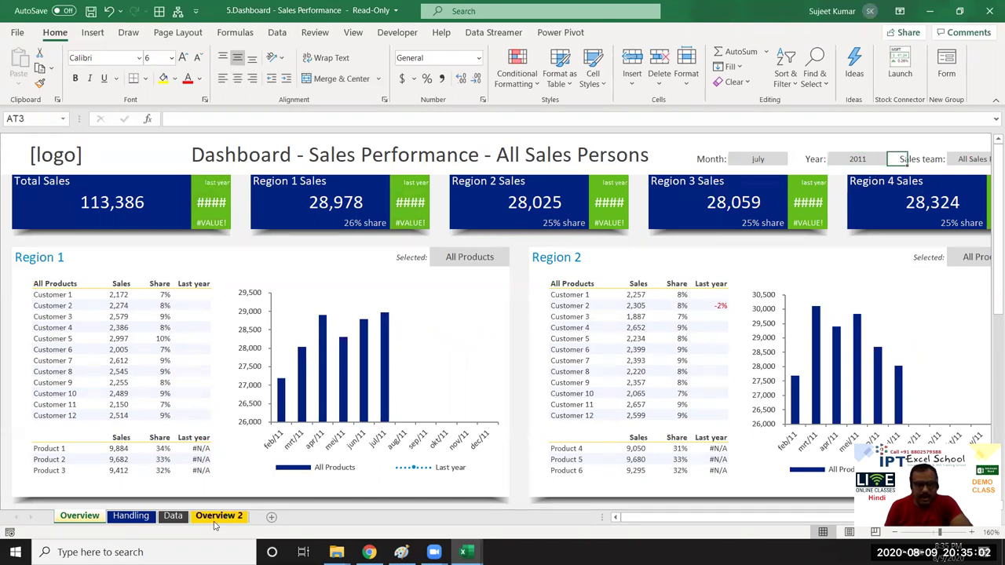
# Step: Set the Overview 2 sheet's Month cell to july
pyautogui.click(218, 518)
pyautogui.scroll(-4, 330, 320)
pyautogui.scroll(5, 329, 321)
pyautogui.scroll(3, 330, 321)
pyautogui.scroll(1, 329, 323)
pyautogui.scroll(6, 330, 322)
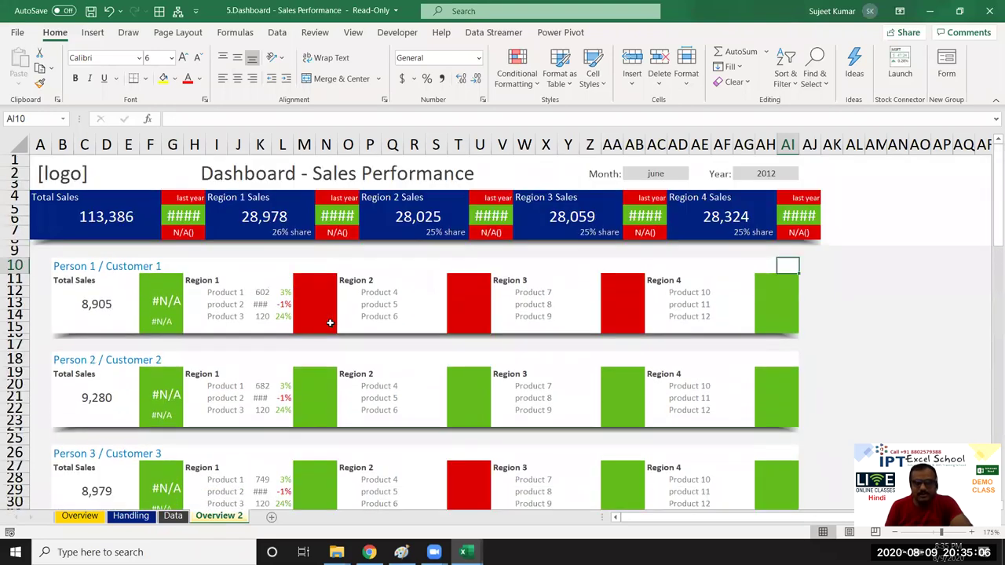
pyautogui.click(785, 172)
pyautogui.click(688, 174)
pyautogui.click(694, 174)
pyautogui.click(661, 205)
pyautogui.hotkey('alt', 'Down')
pyautogui.press('Down')
pyautogui.press('Return')
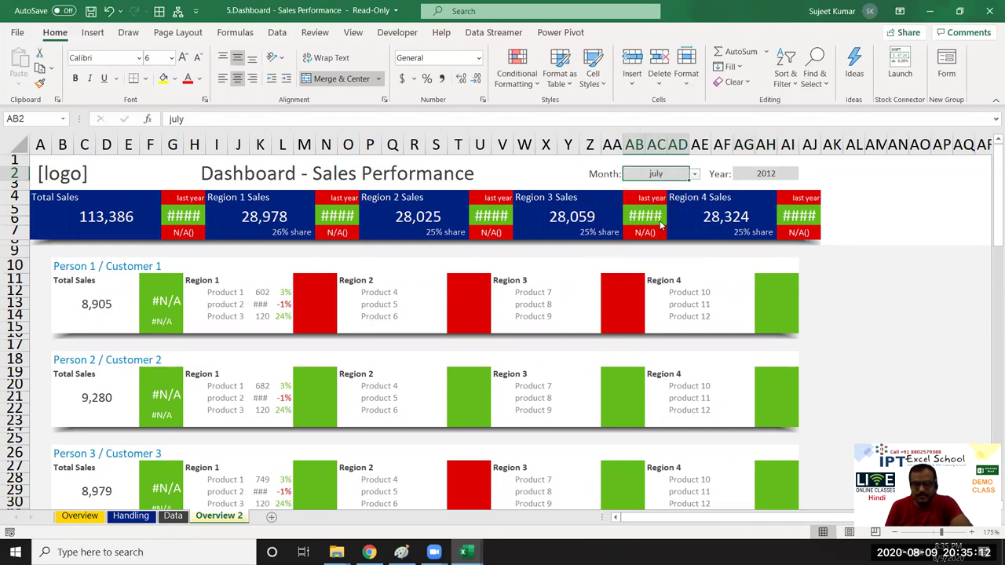
# Step: Close Sales Performance without saving and open 8.Sales Performance Dashboard from Explorer
pyautogui.click(989, 11)
pyautogui.click(502, 294)
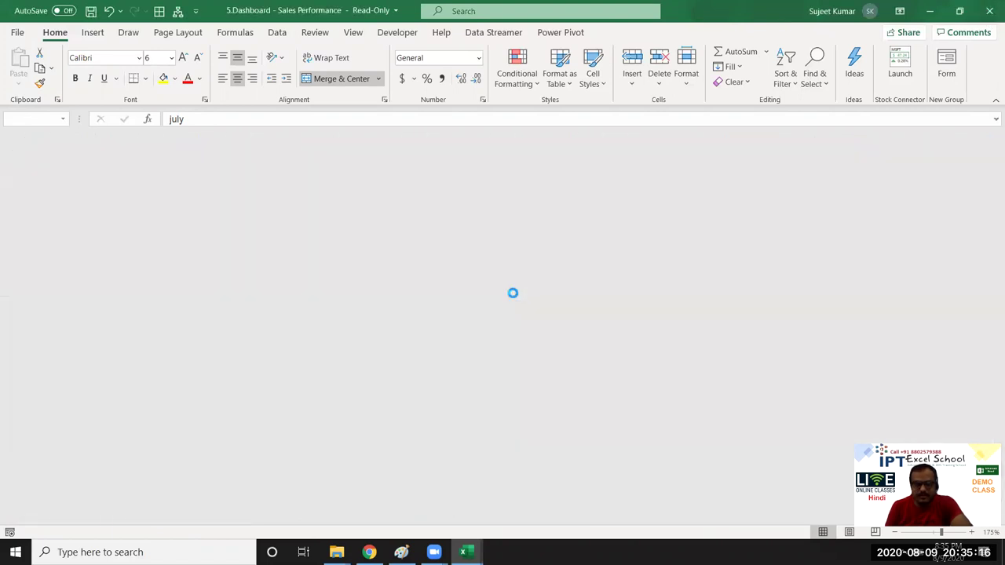
pyautogui.click(336, 552)
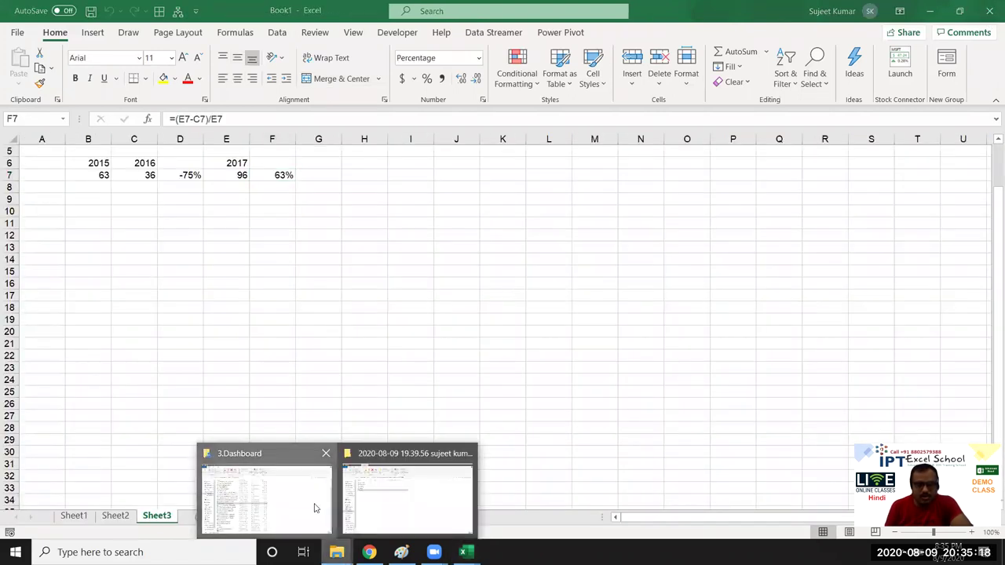
pyautogui.click(318, 508)
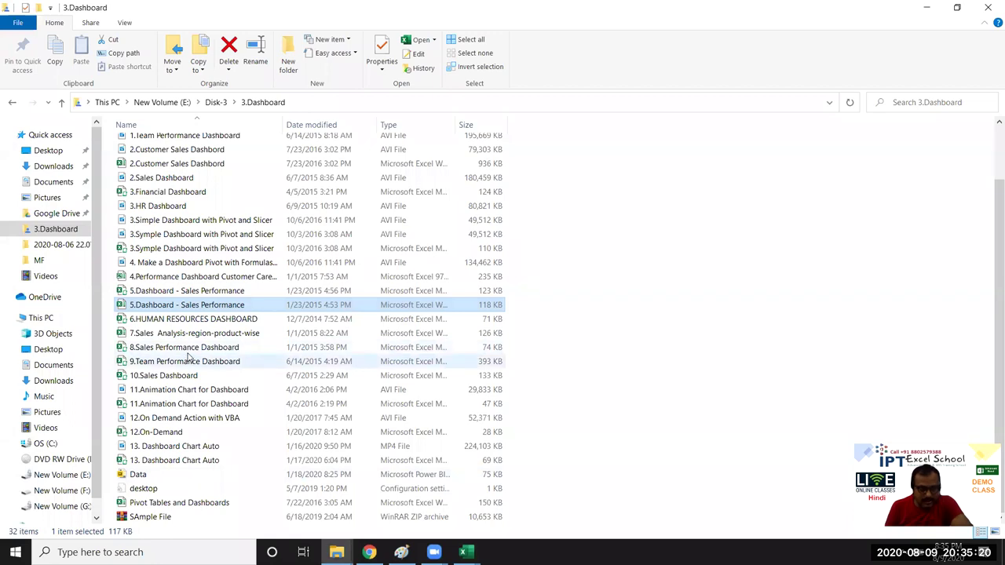
pyautogui.click(188, 351)
pyautogui.doubleClick(187, 351)
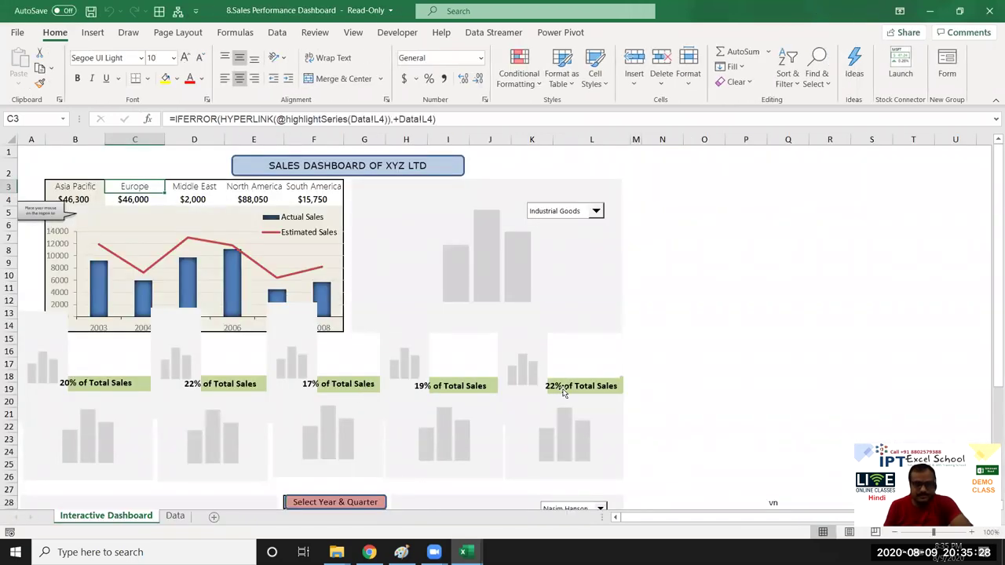
# Step: Preview the regional chart for several region headers, then close 8.Sales Performance Dashboard
pyautogui.scroll(-4, 722, 360)
pyautogui.scroll(-1, 718, 363)
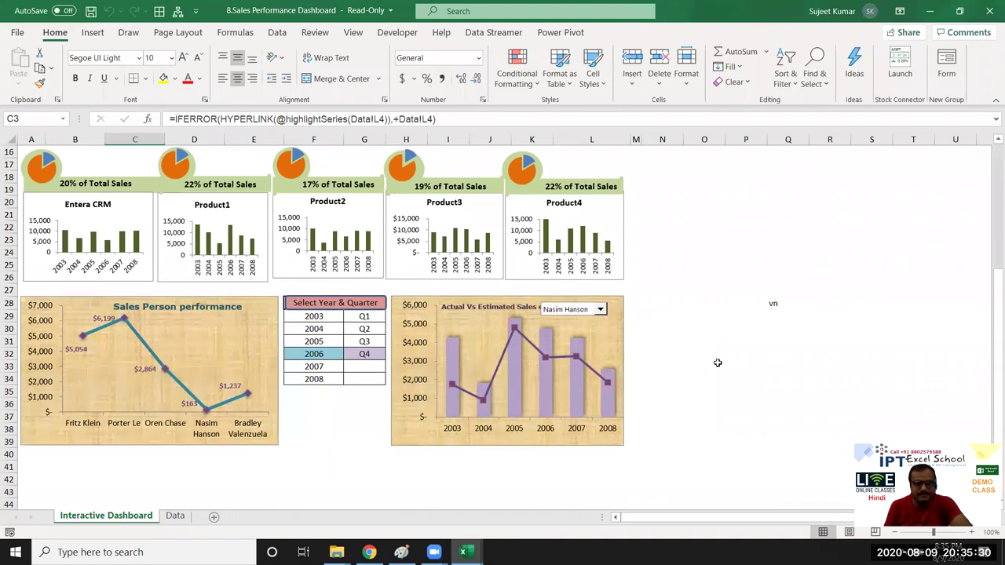
pyautogui.scroll(5, 716, 362)
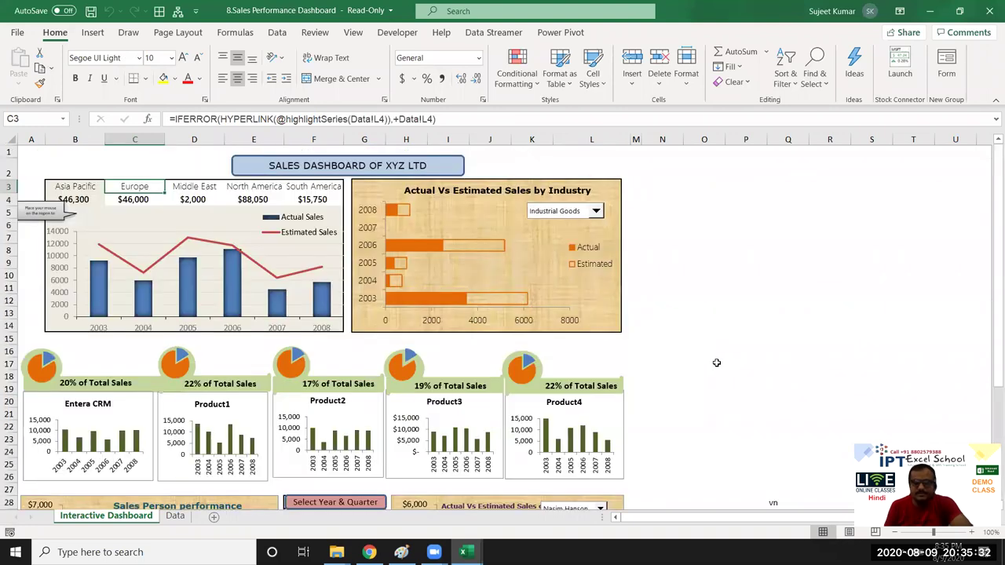
pyautogui.moveTo(202, 188)
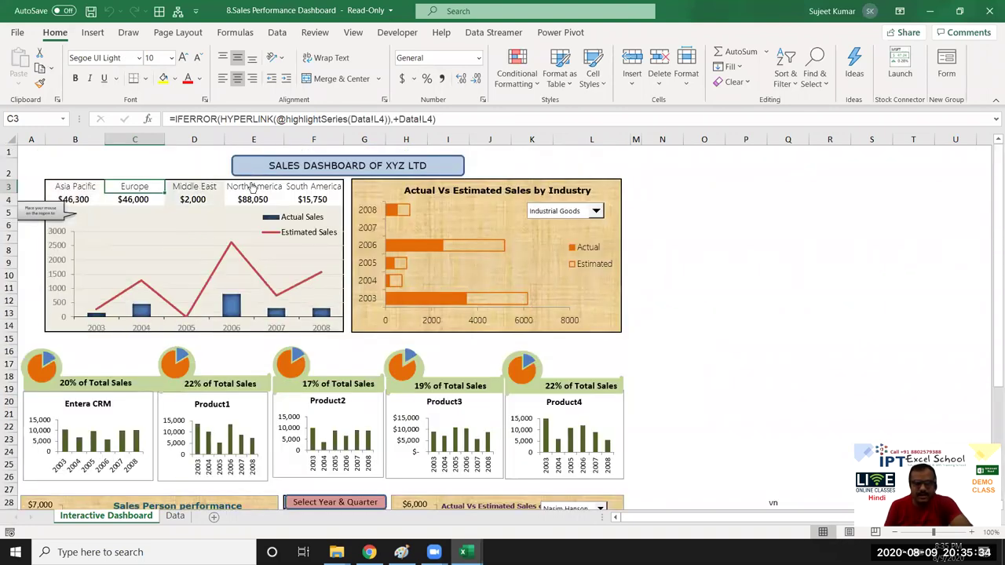
pyautogui.moveTo(296, 195)
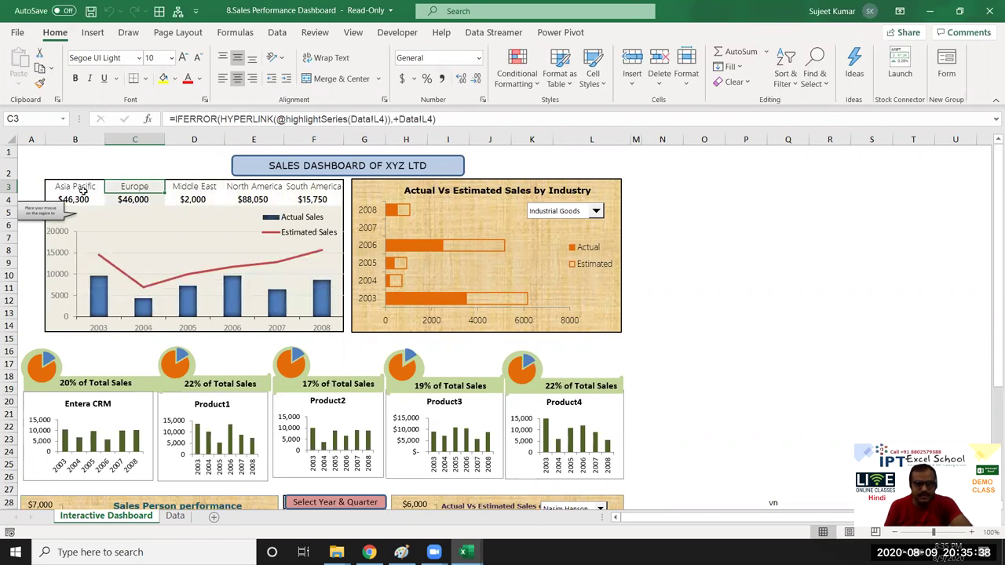
pyautogui.moveTo(76, 196)
pyautogui.click(955, 187)
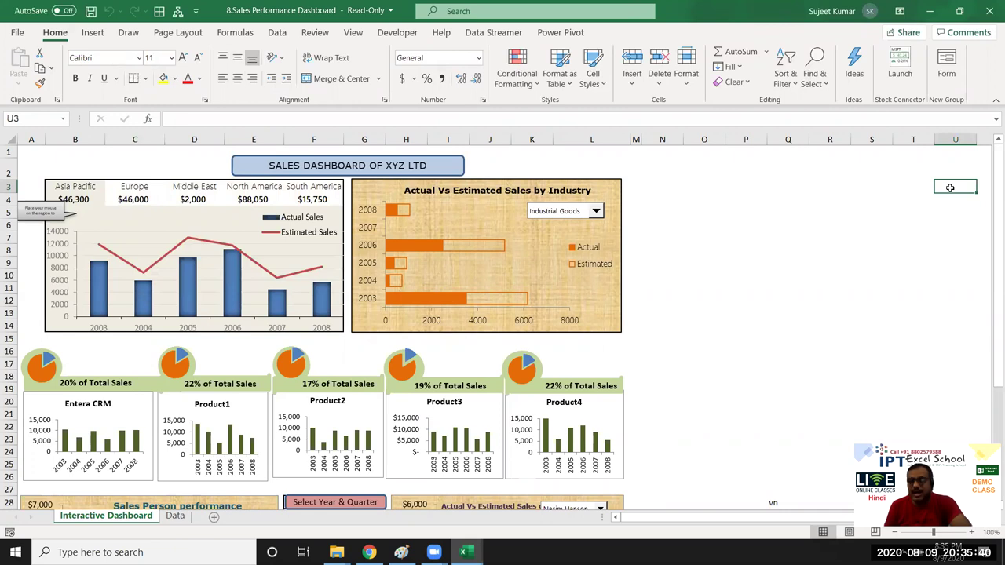
pyautogui.click(989, 11)
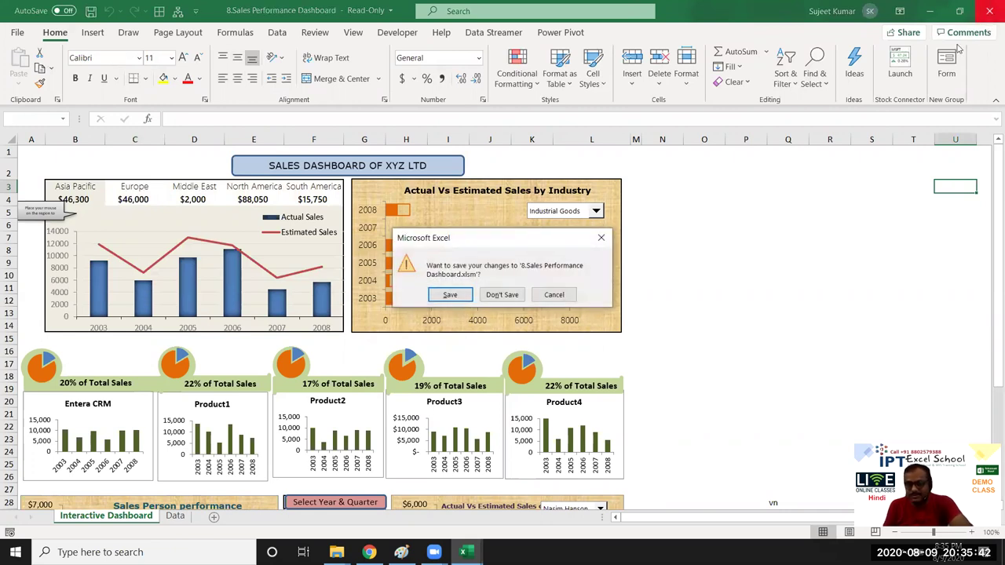
# Step: Discard the dashboard's changes, review the course page in Chrome, then return to Book1
pyautogui.click(507, 296)
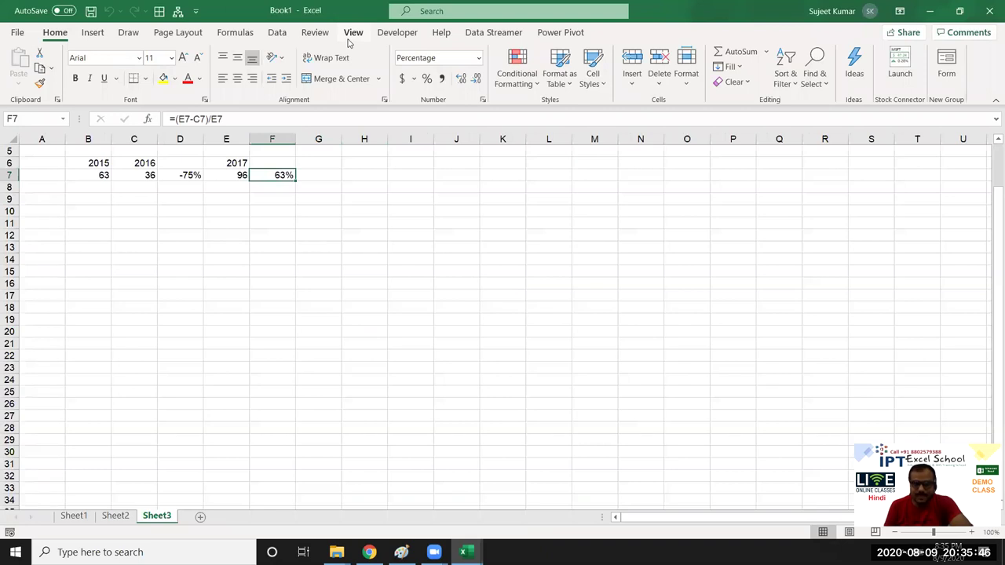
pyautogui.click(368, 552)
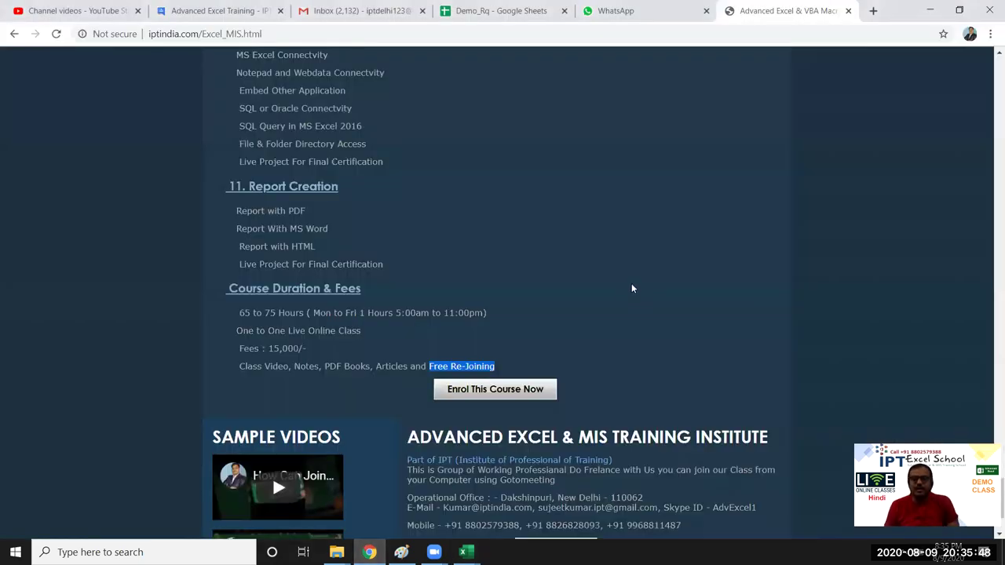
pyautogui.scroll(12, 631, 288)
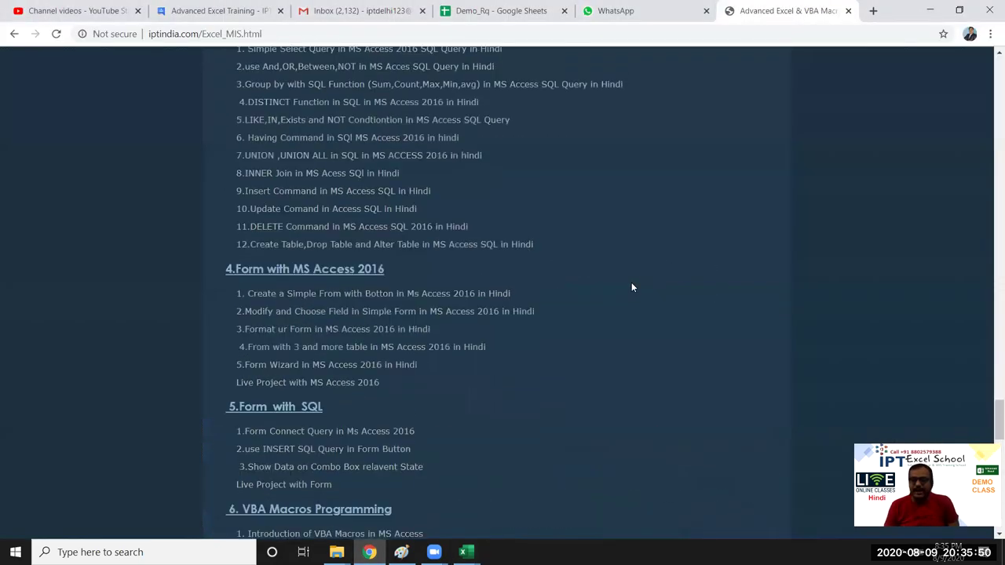
pyautogui.scroll(8, 631, 288)
pyautogui.moveTo(463, 552)
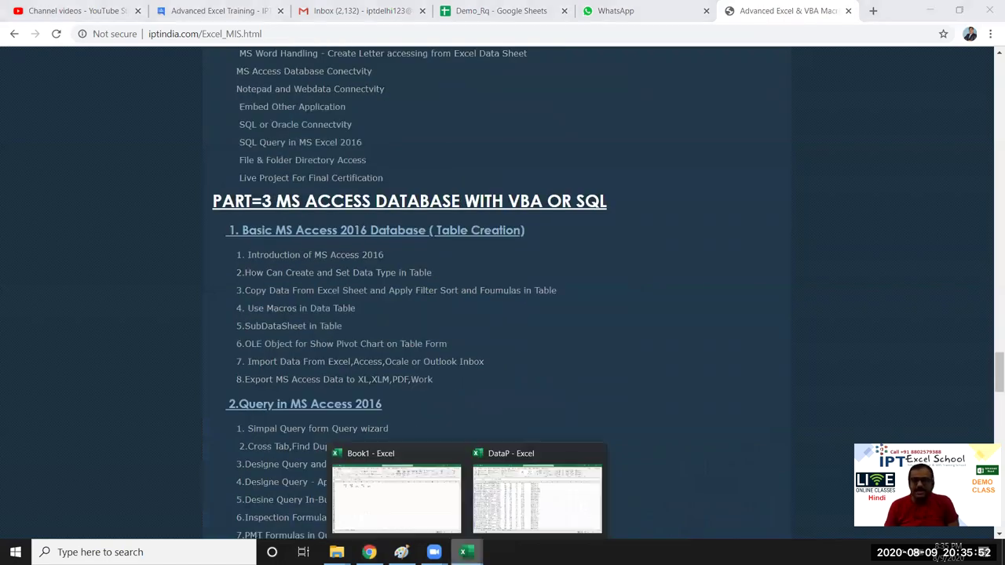
pyautogui.click(412, 509)
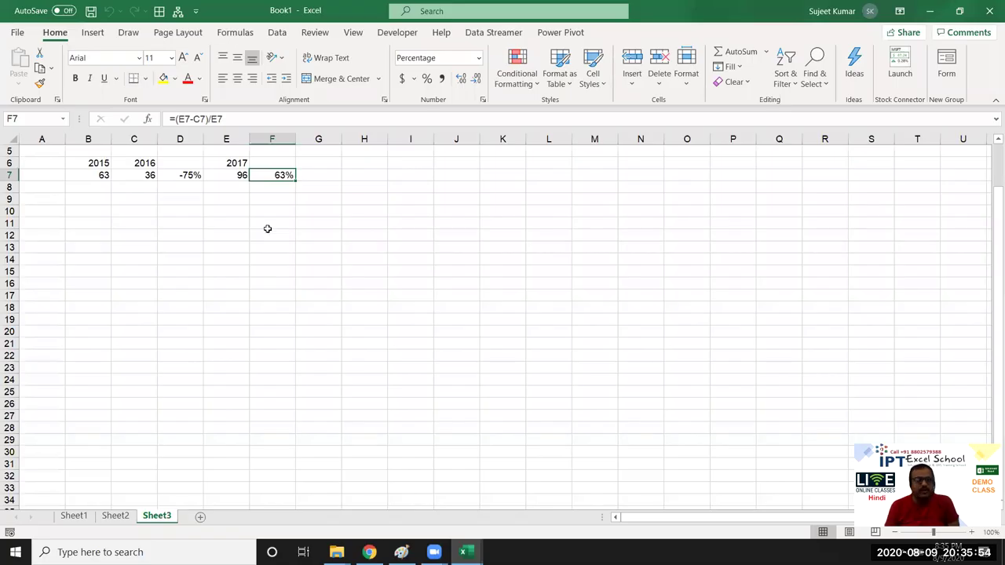
# Step: Enter 'Mon to Fri' in B13 and Morning with 6:00, 8:00, 9:00 in row 15
pyautogui.click(91, 247)
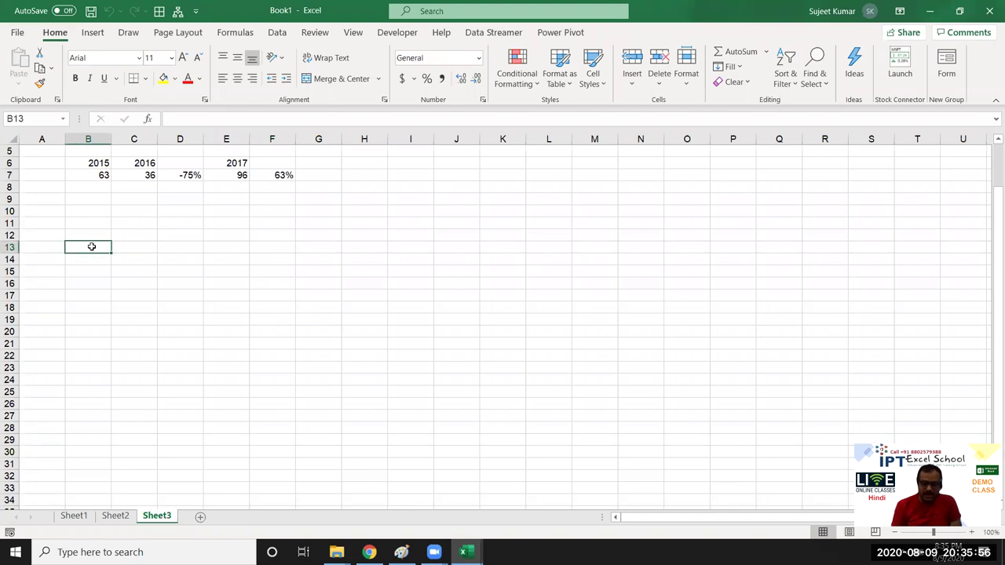
pyautogui.write('Mo')
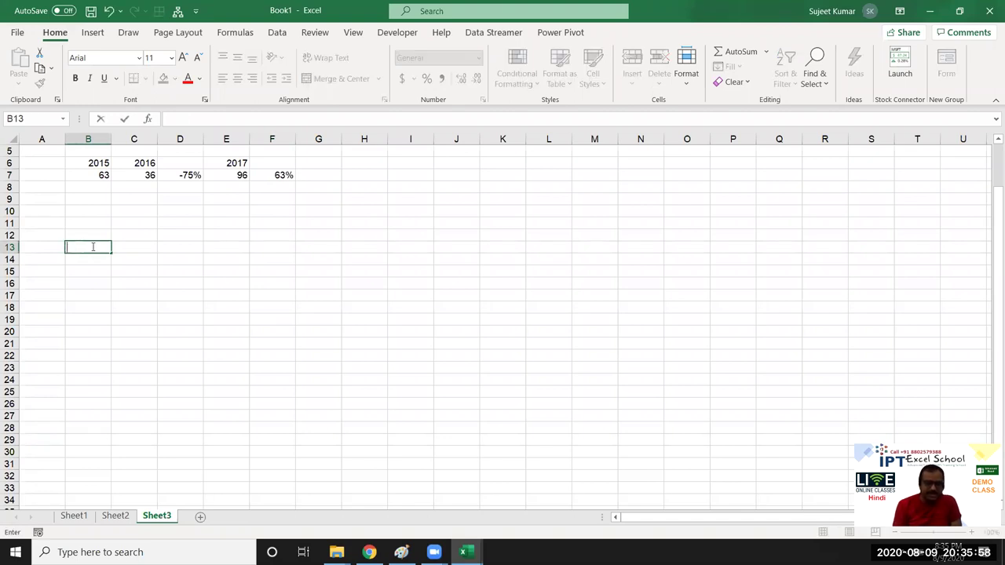
pyautogui.write('n to Fri')
pyautogui.press('Return')
pyautogui.press('Return')
pyautogui.write('Mon')
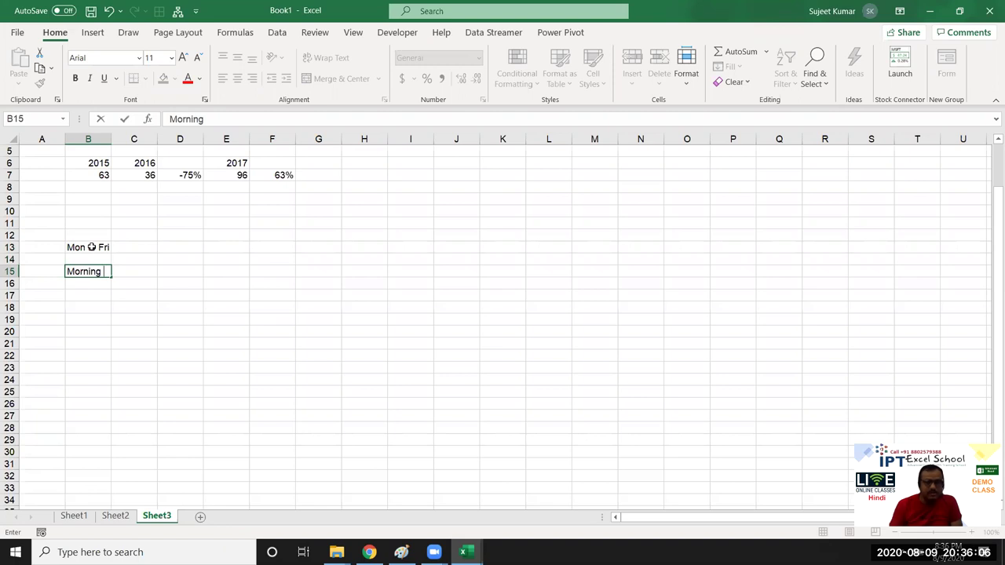
pyautogui.press('Tab')
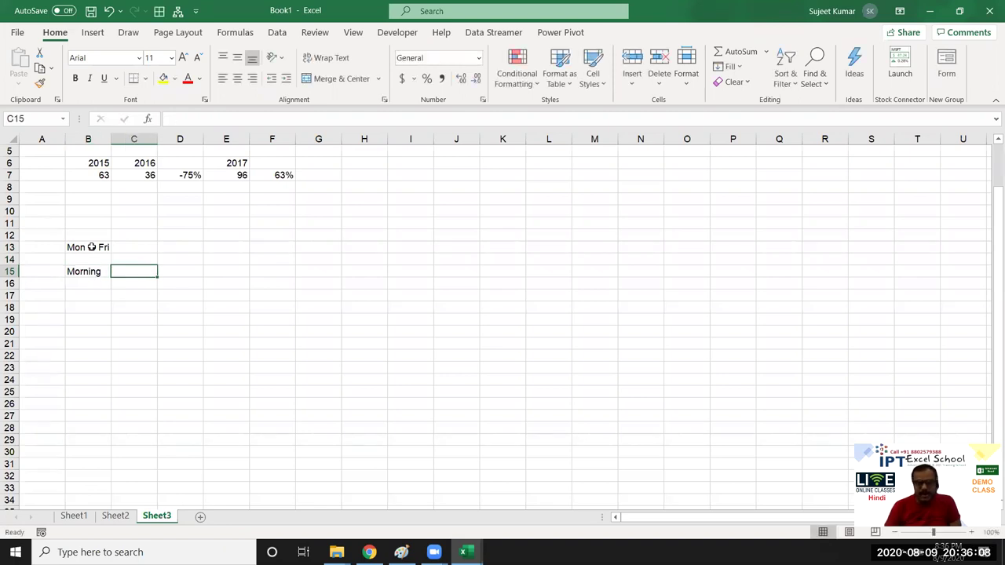
pyautogui.write('6:00')
pyautogui.press('Tab')
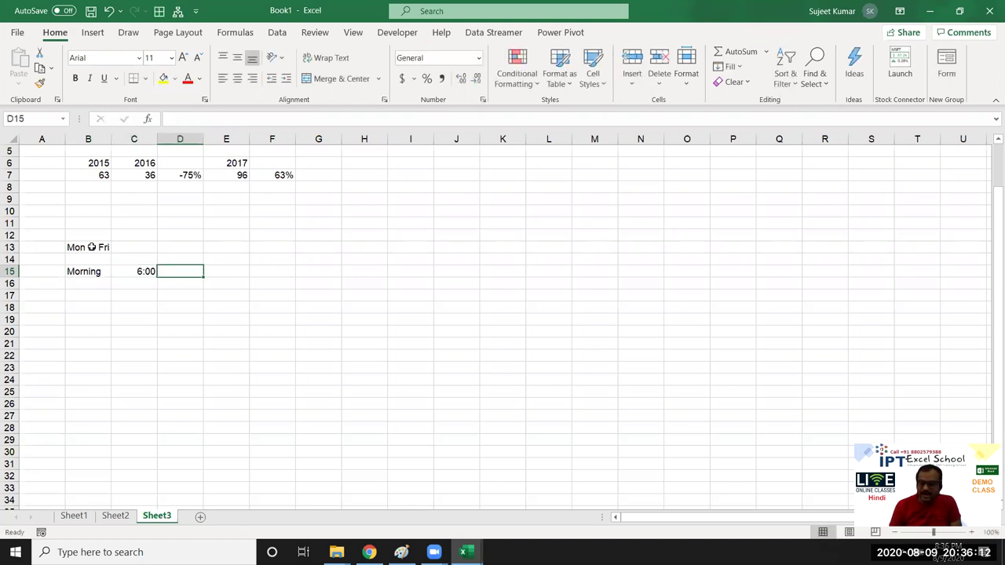
pyautogui.write('8:00')
pyautogui.press('Tab')
pyautogui.write('9')
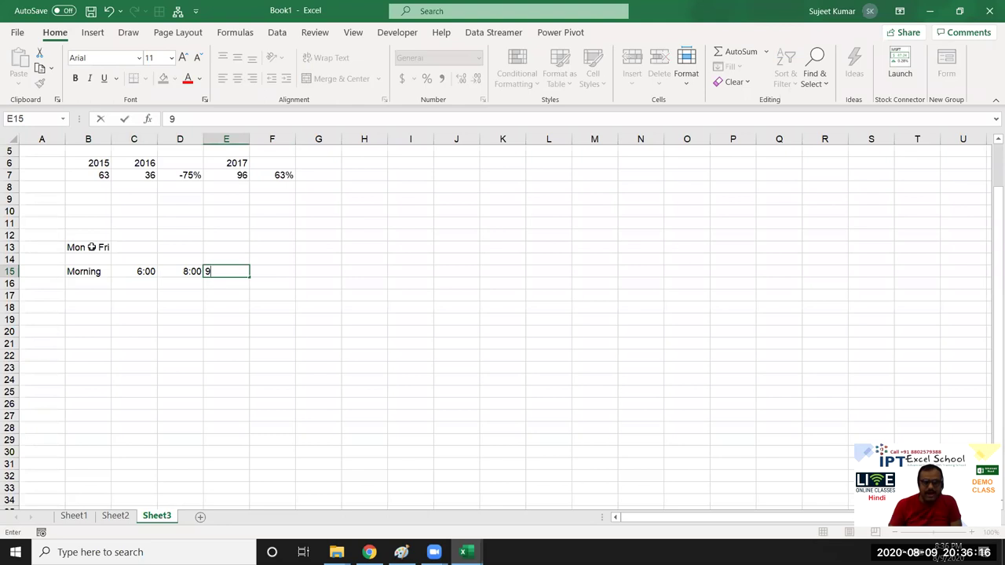
pyautogui.write(':00')
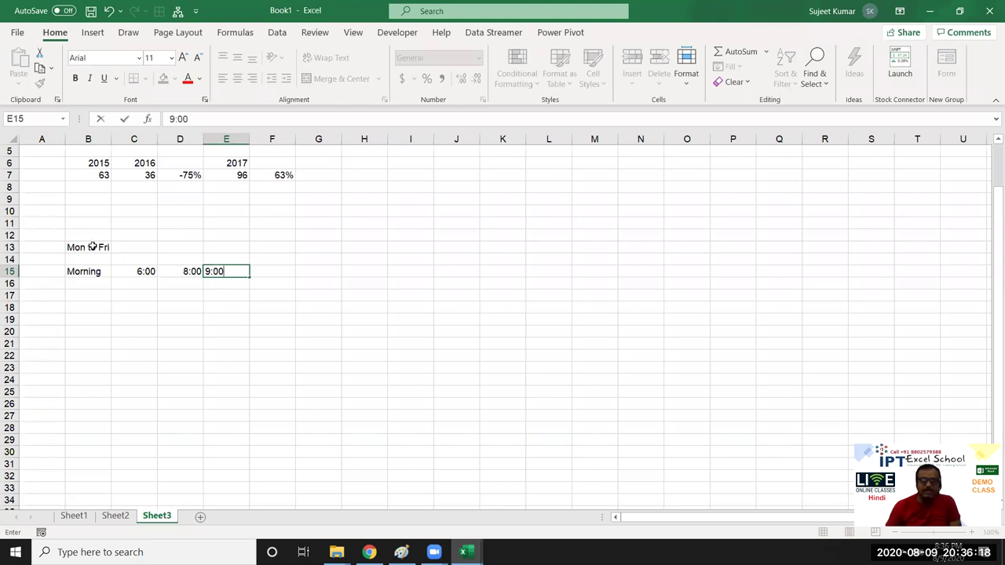
pyautogui.press('Return')
# Step: Add Evening in B17 with XL at 7PM and VBA at 8PM in rows 17–18
pyautogui.press('Down')
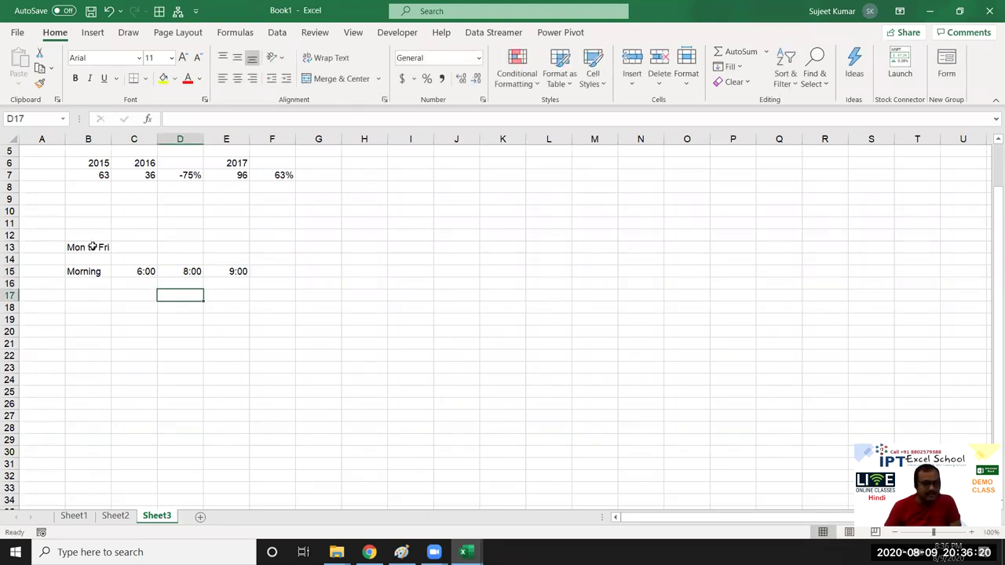
pyautogui.press('Left')
pyautogui.press('Left')
pyautogui.write('Eve')
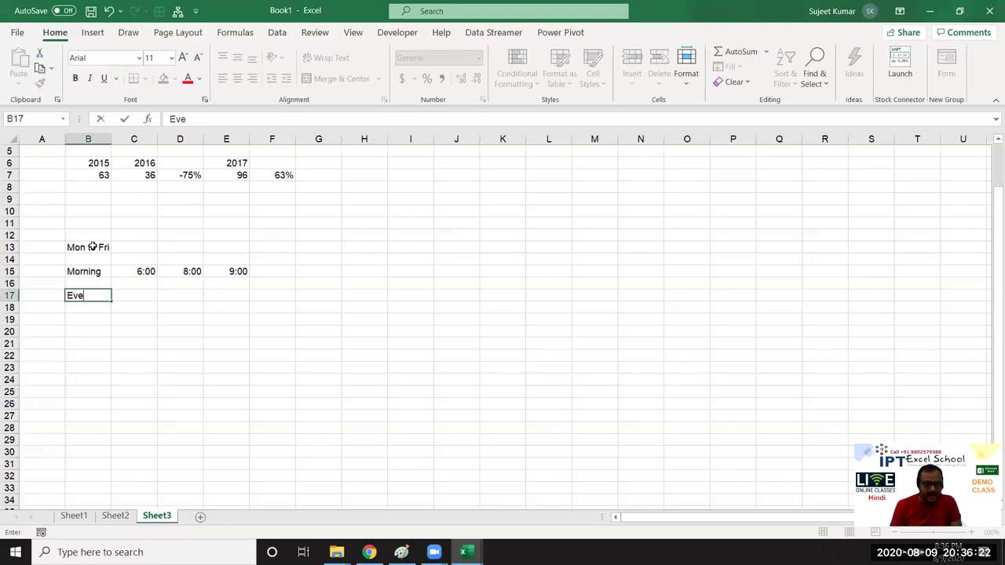
pyautogui.write('ning')
pyautogui.press('Return')
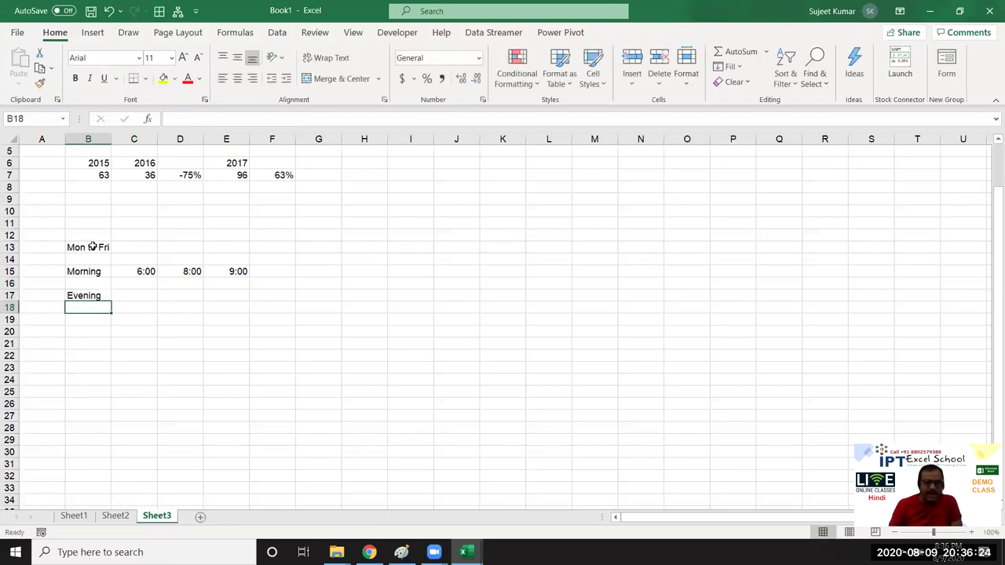
pyautogui.press('Up')
pyautogui.press('Right')
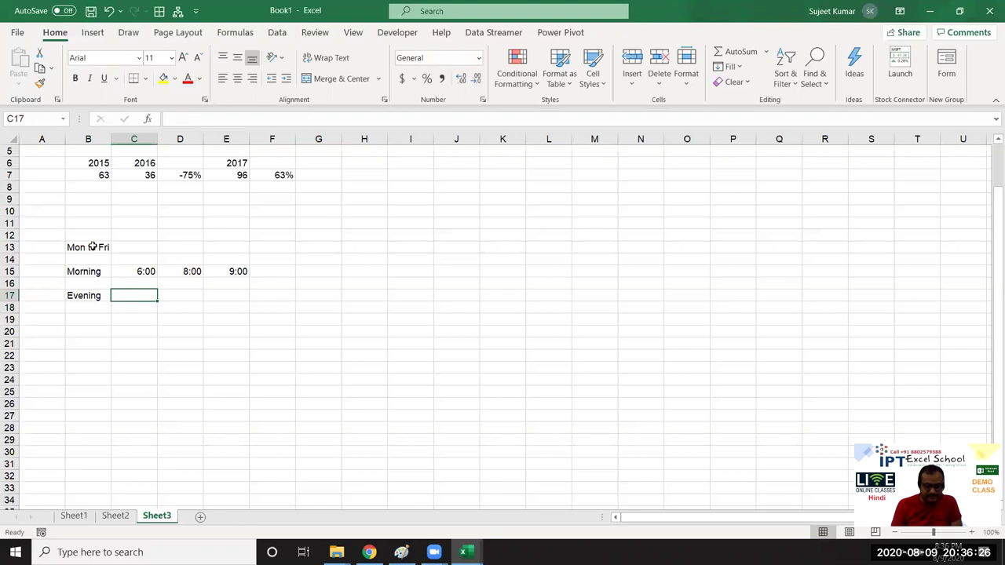
pyautogui.write('XL')
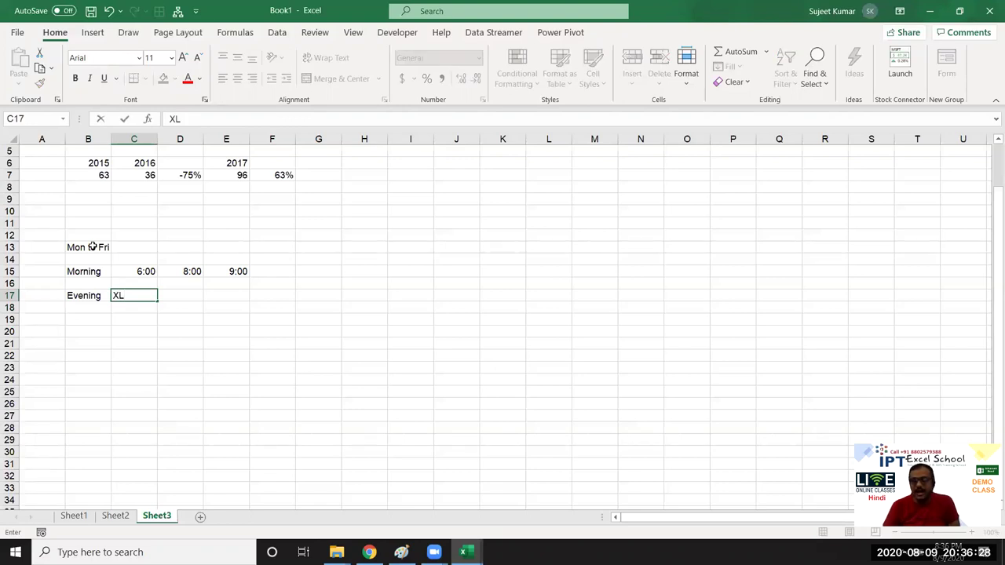
pyautogui.press('Return')
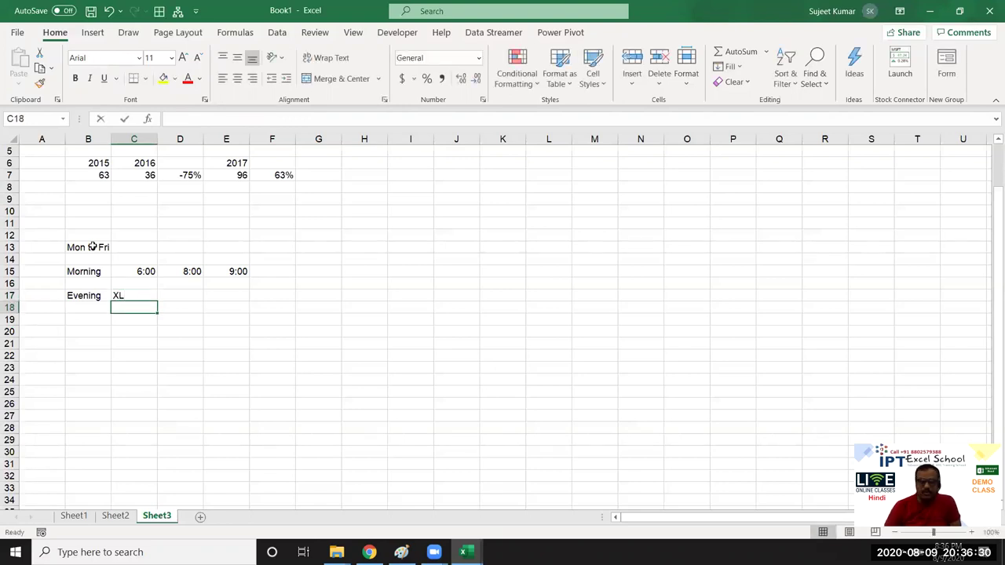
pyautogui.write('7PM')
pyautogui.press('Return')
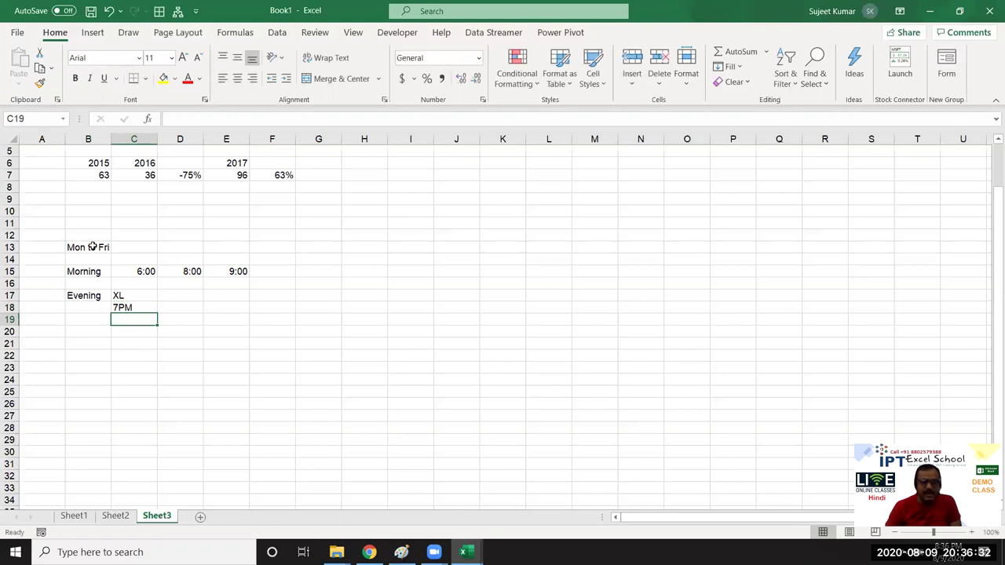
pyautogui.press('Up')
pyautogui.press('Up')
pyautogui.press('Right')
pyautogui.write('VBA')
pyautogui.press('Return')
pyautogui.write('8PM')
pyautogui.press('Return')
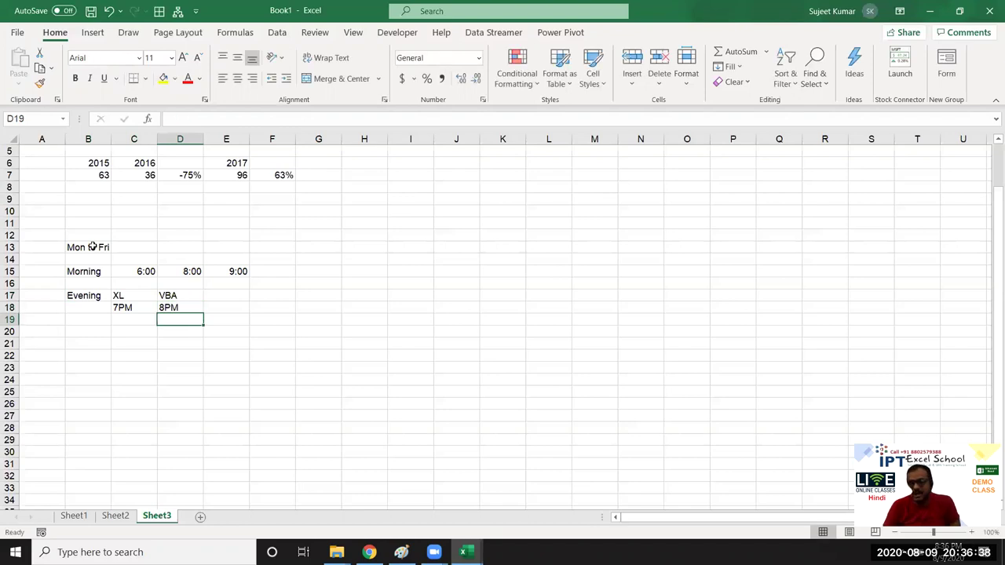
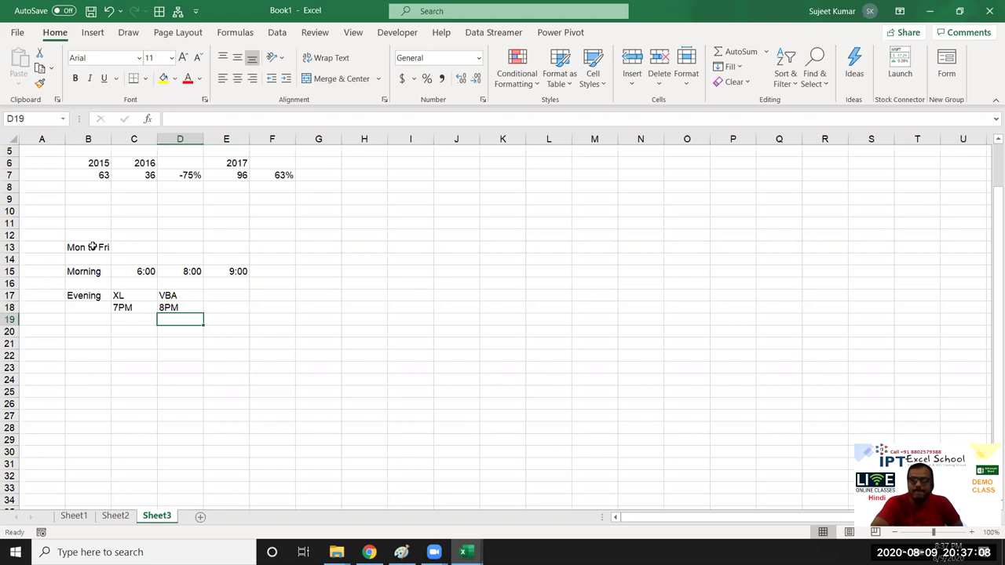
# Step: Enter the morning time 11:30 in F15 and confirm the stored value
pyautogui.press('Up')
pyautogui.press('Up')
pyautogui.press('Up')
pyautogui.press('Up')
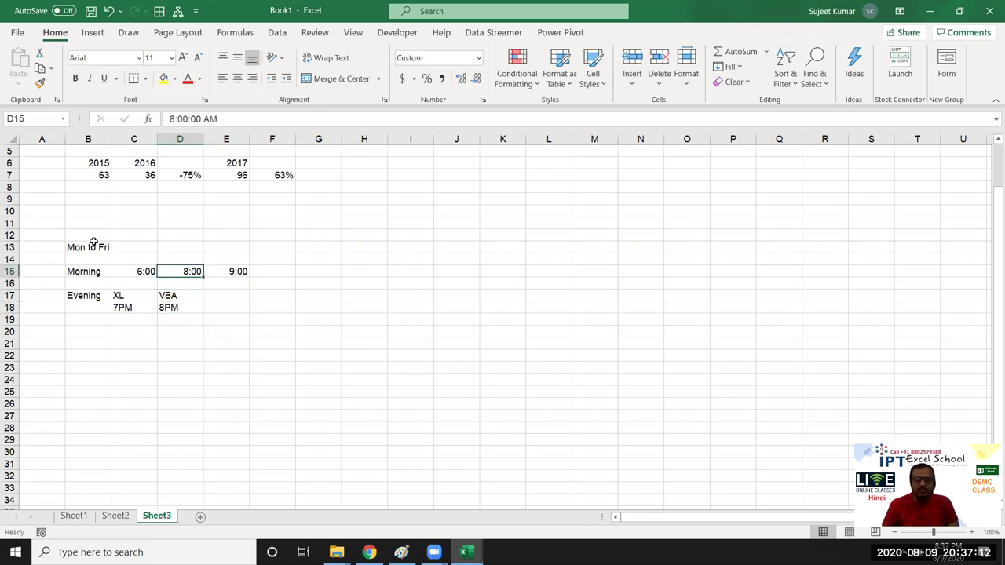
pyautogui.press('Right')
pyautogui.press('Right')
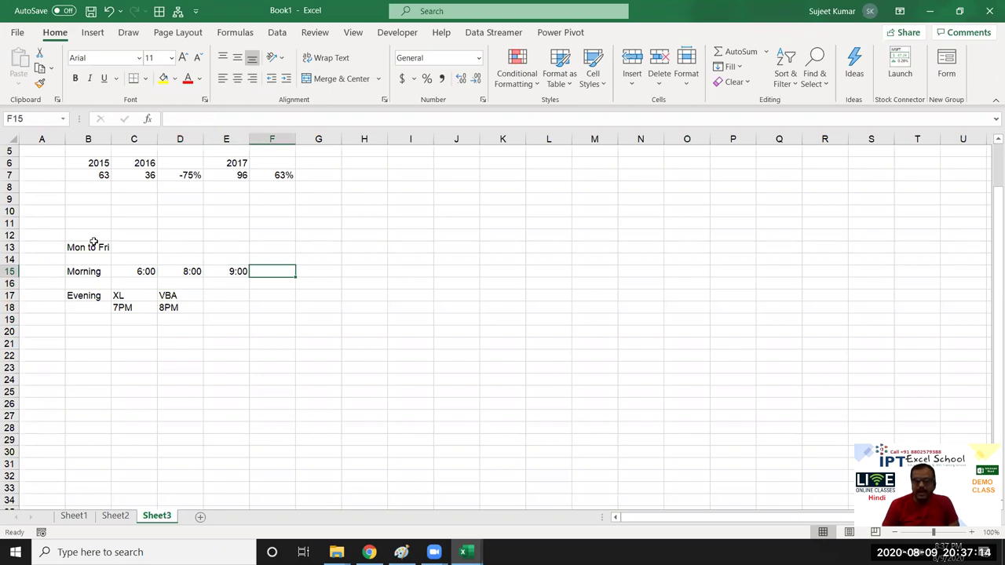
pyautogui.write('11:30')
pyautogui.press('Return')
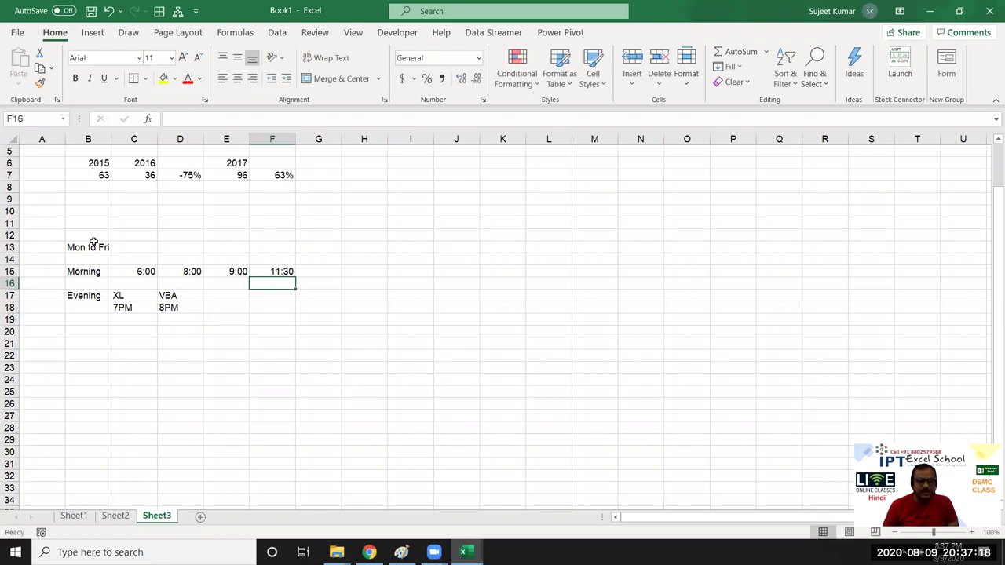
pyautogui.press('Up')
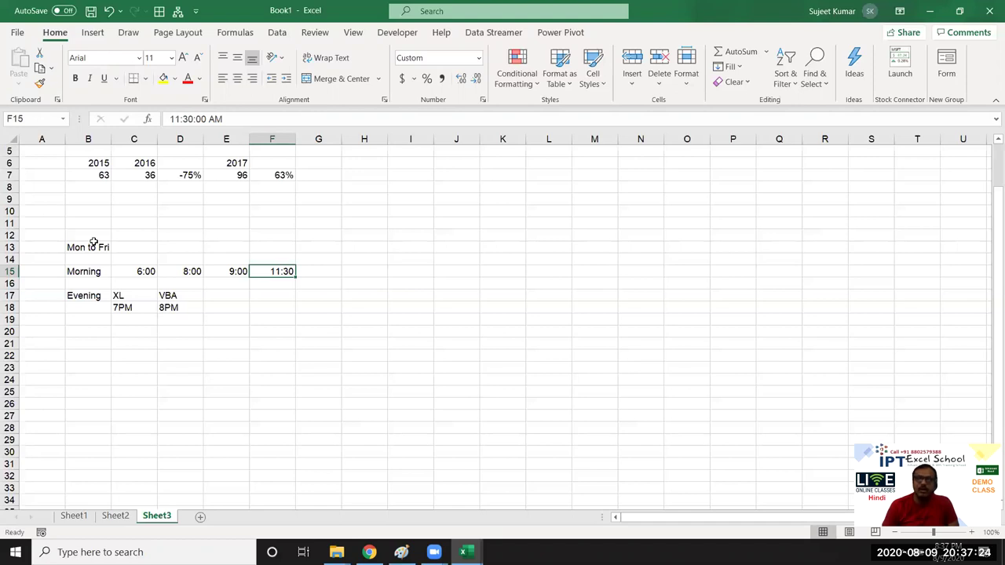
pyautogui.press('Up')
pyautogui.press('Down')
pyautogui.press('Up')
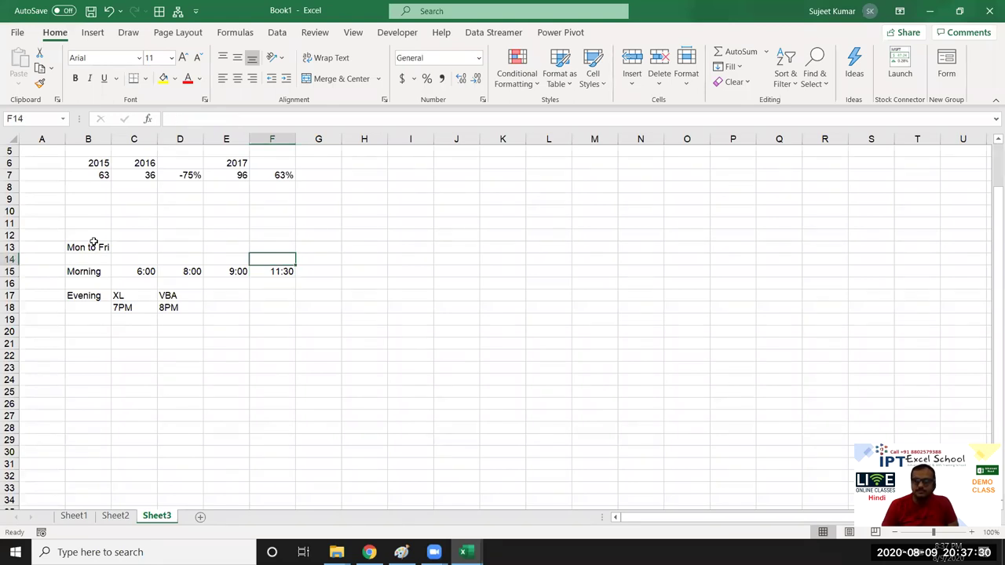
pyautogui.press('Down')
# Step: Enter 1:30 in G15, then review it alongside 11:30 in F15
pyautogui.press('Right')
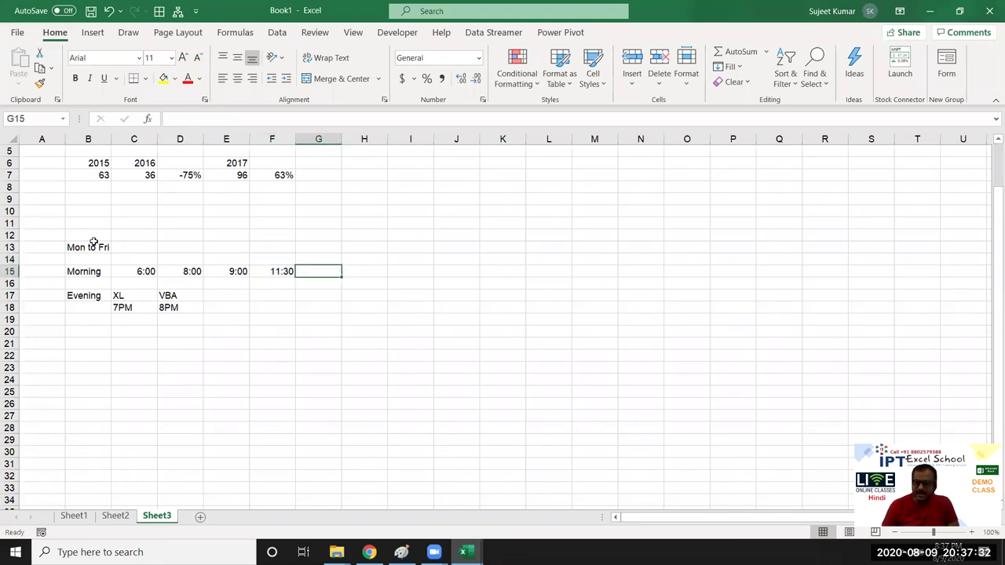
pyautogui.write('1:30')
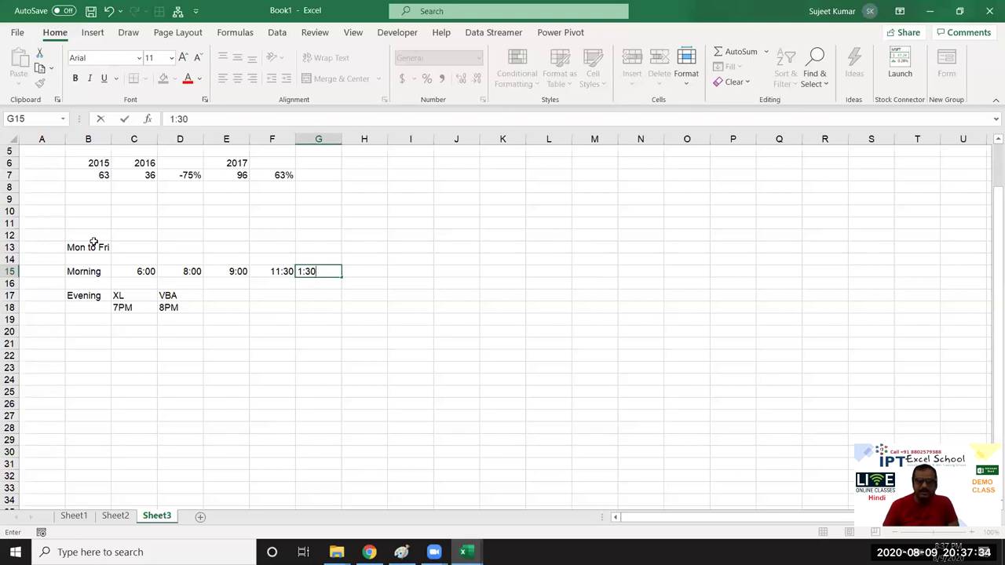
pyautogui.press('Return')
pyautogui.press('Up')
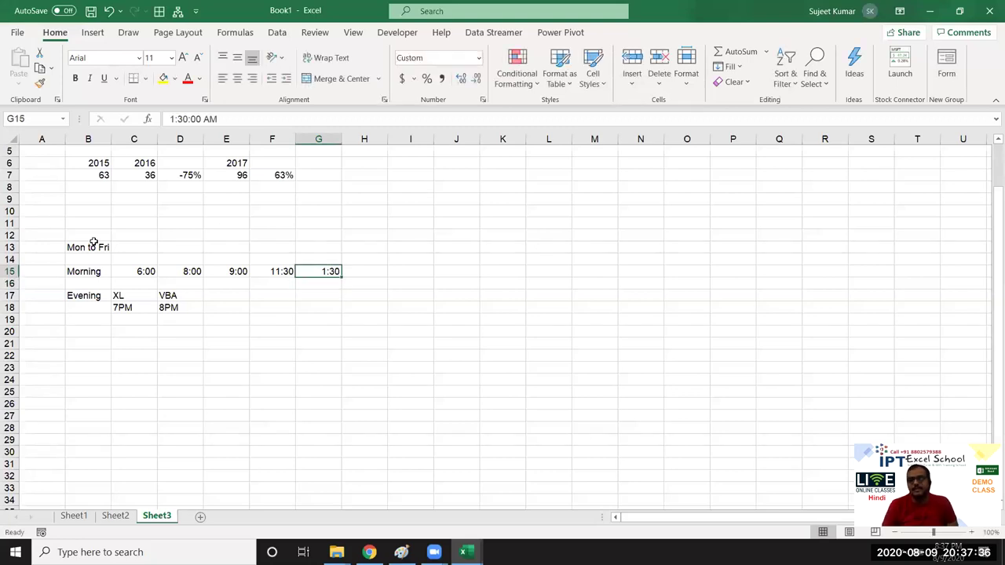
pyautogui.press('Left')
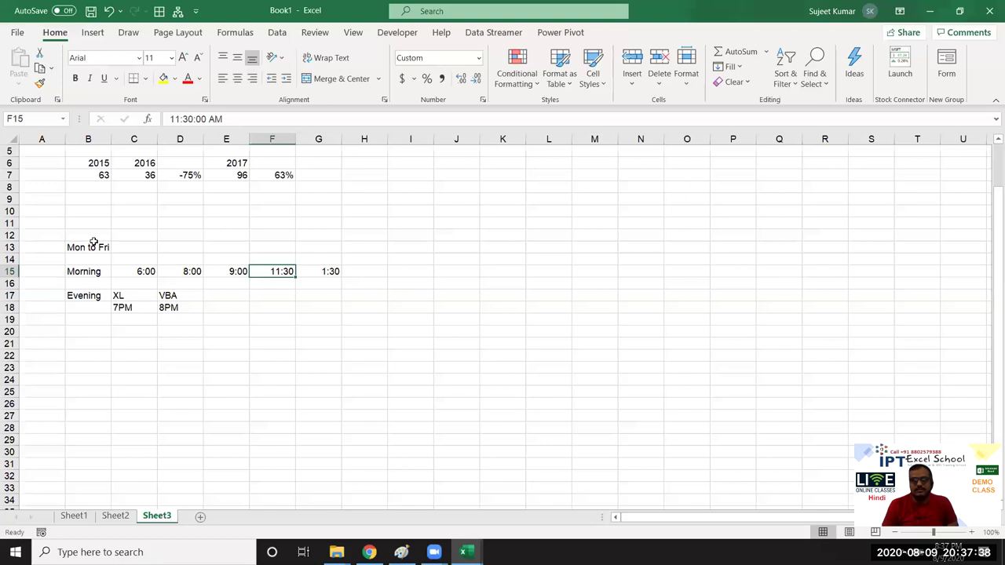
# Step: Select the 11:30 and 1:30 times and the evening XL/VBA block, then minimise Excel to the desktop
pyautogui.press('Up')
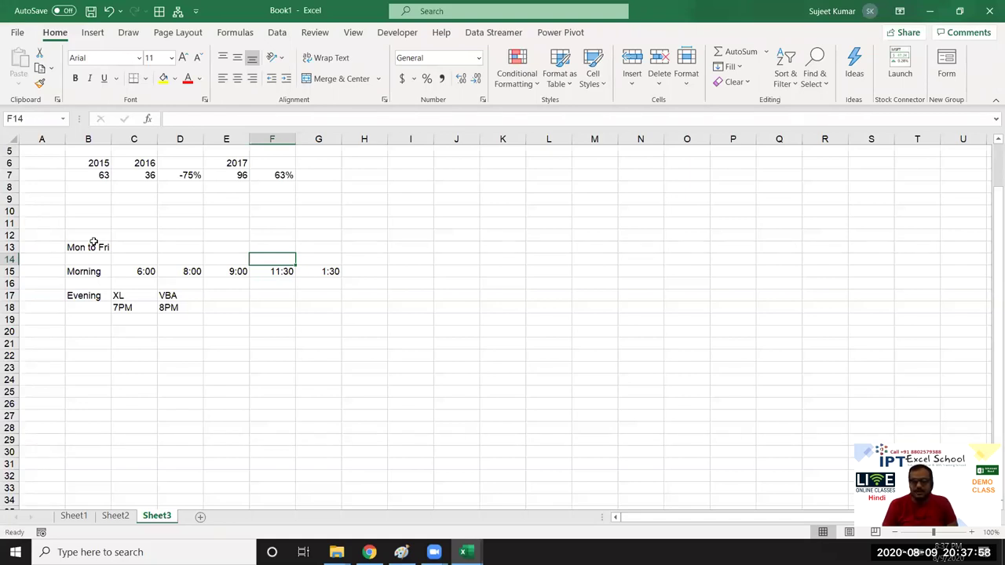
pyautogui.press('Down')
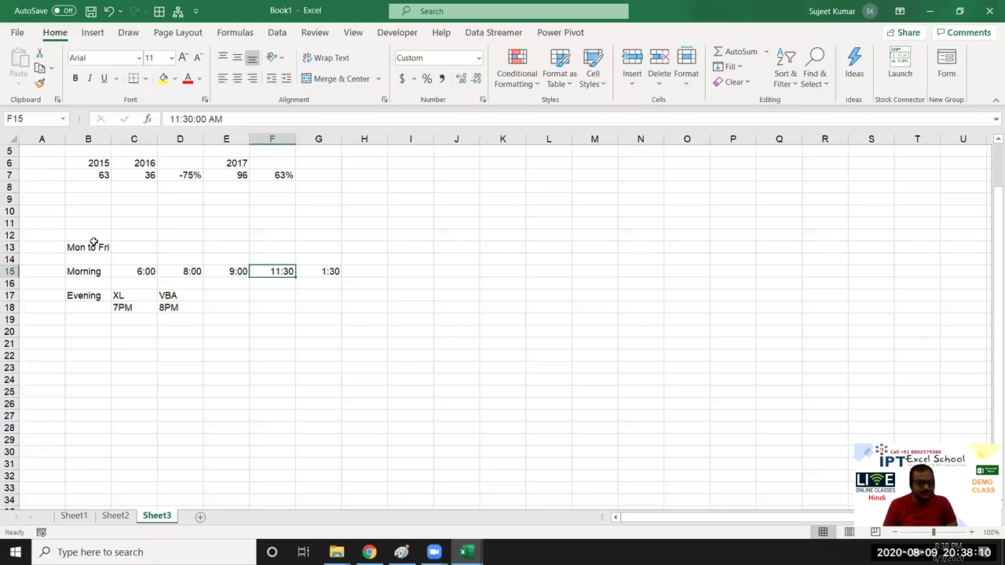
pyautogui.hotkey('shift', 'Right')
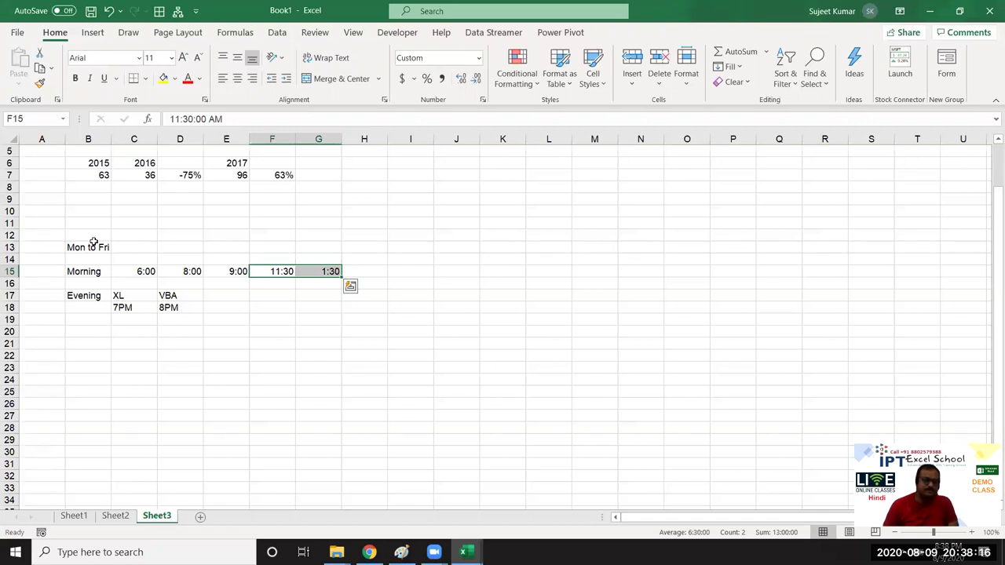
pyautogui.moveTo(115, 297); pyautogui.dragTo(173, 308)
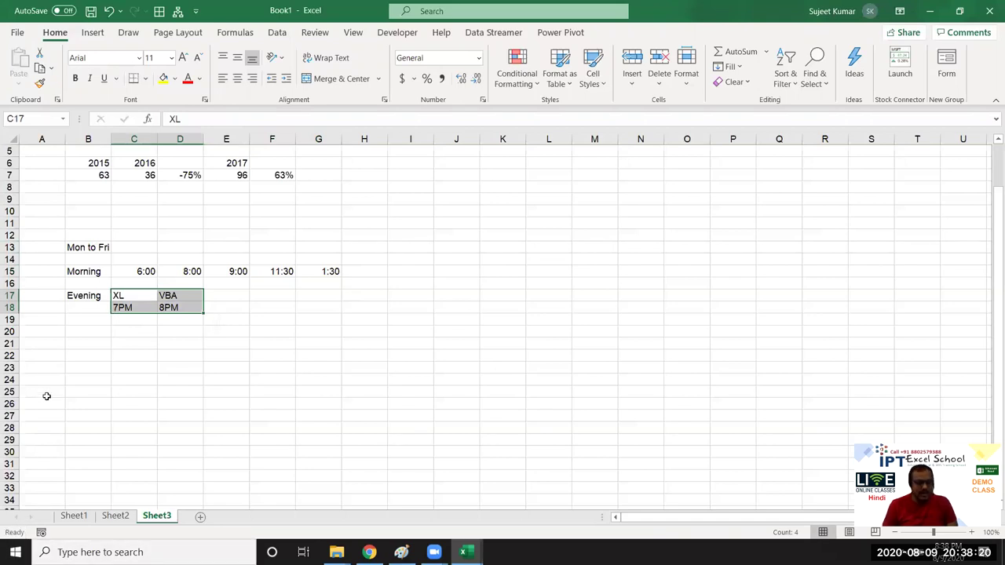
pyautogui.press('super+d')
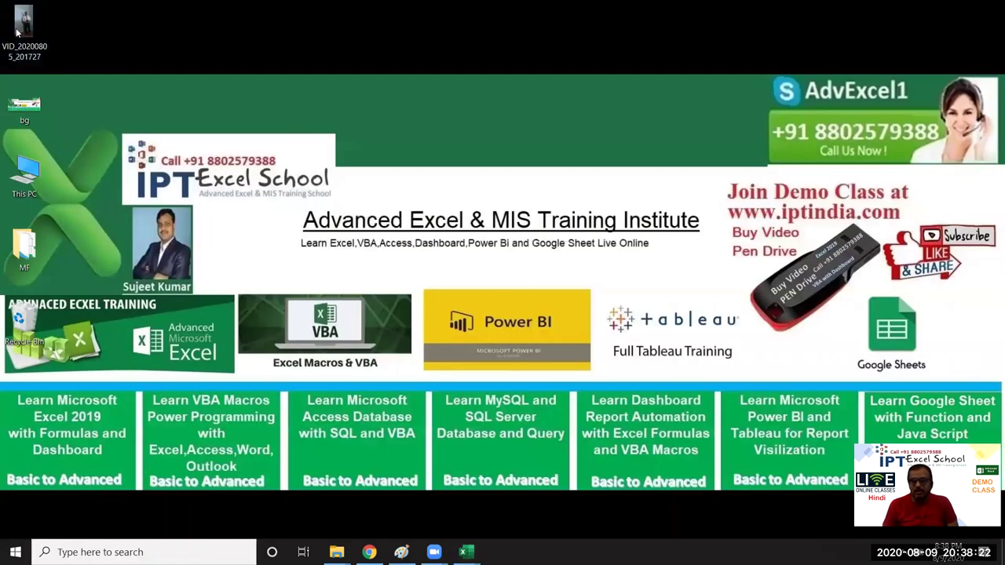